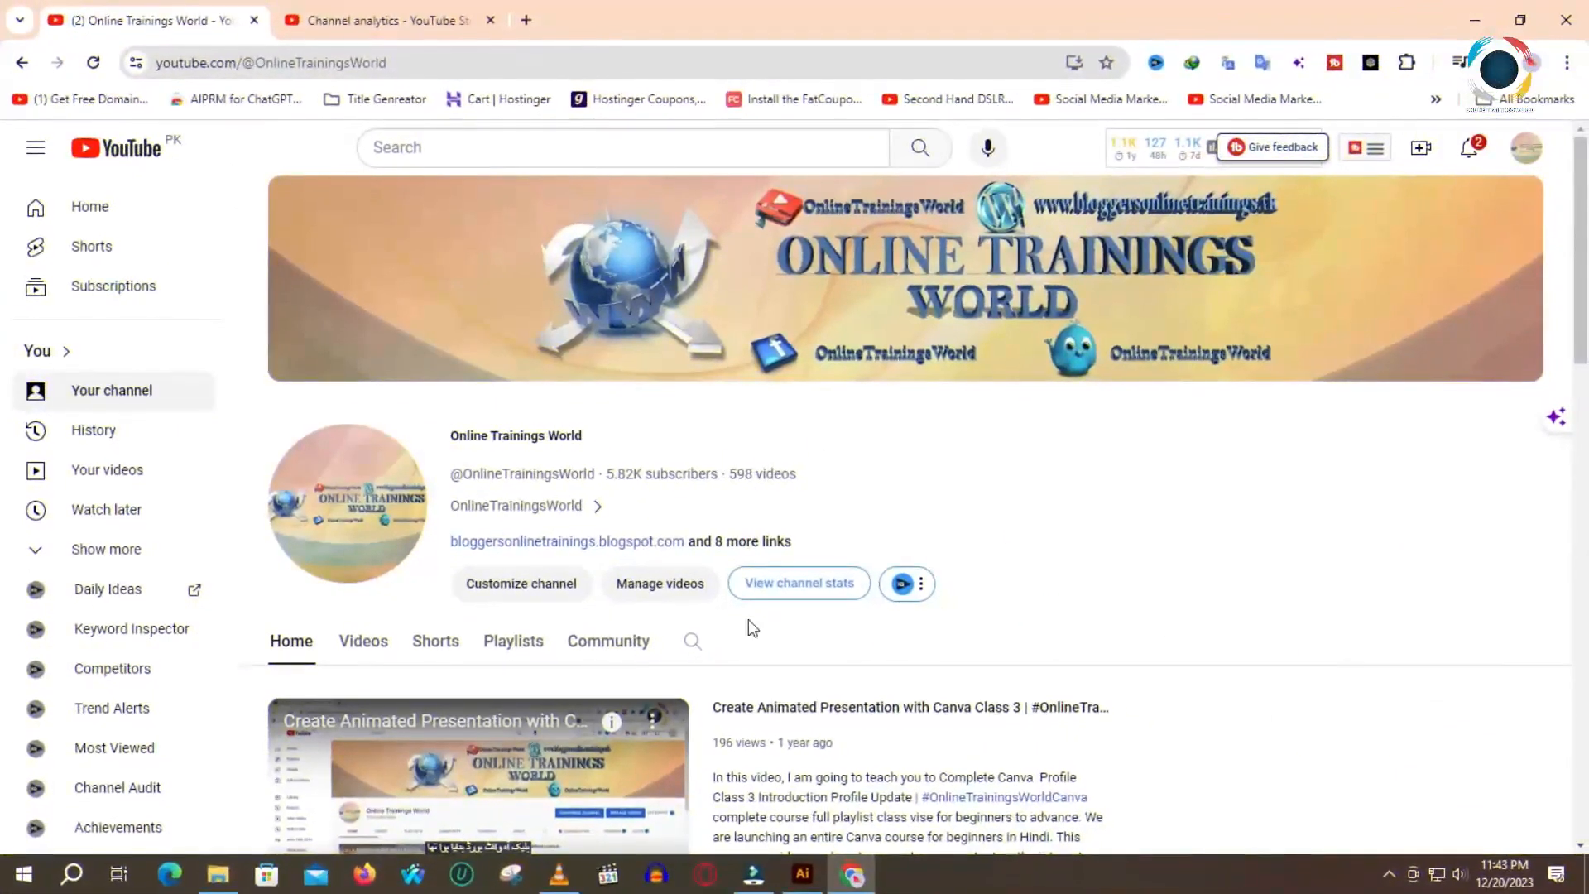
- Switch to Illustrator and draw a circle about 203 pt in diameter with the Ellipse tool near the artboard's middle
left_click(802, 873)
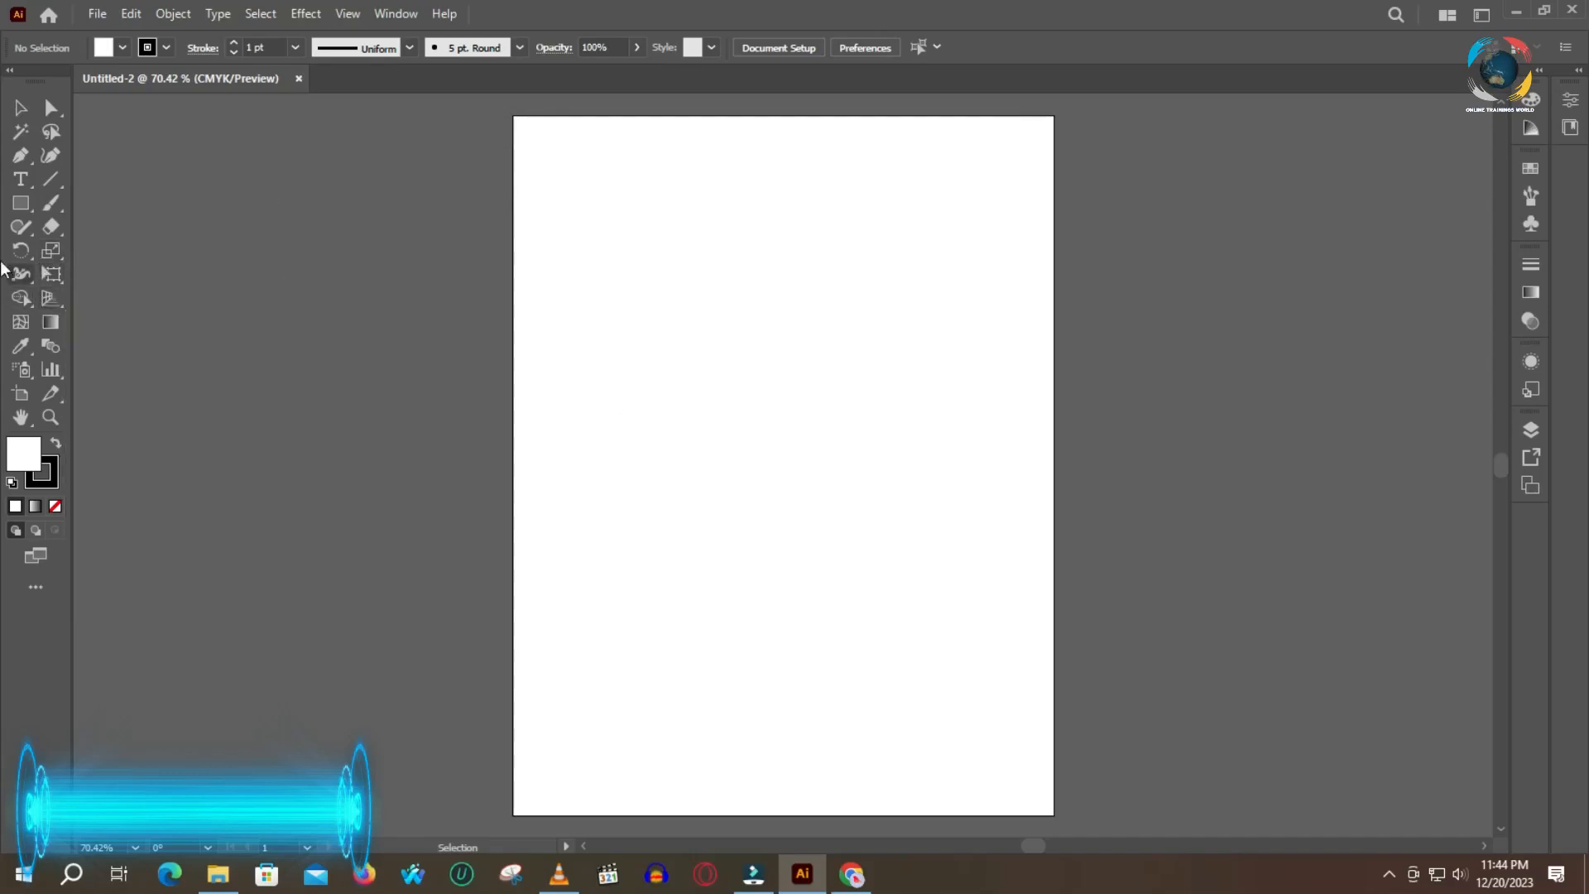
left_click(25, 205)
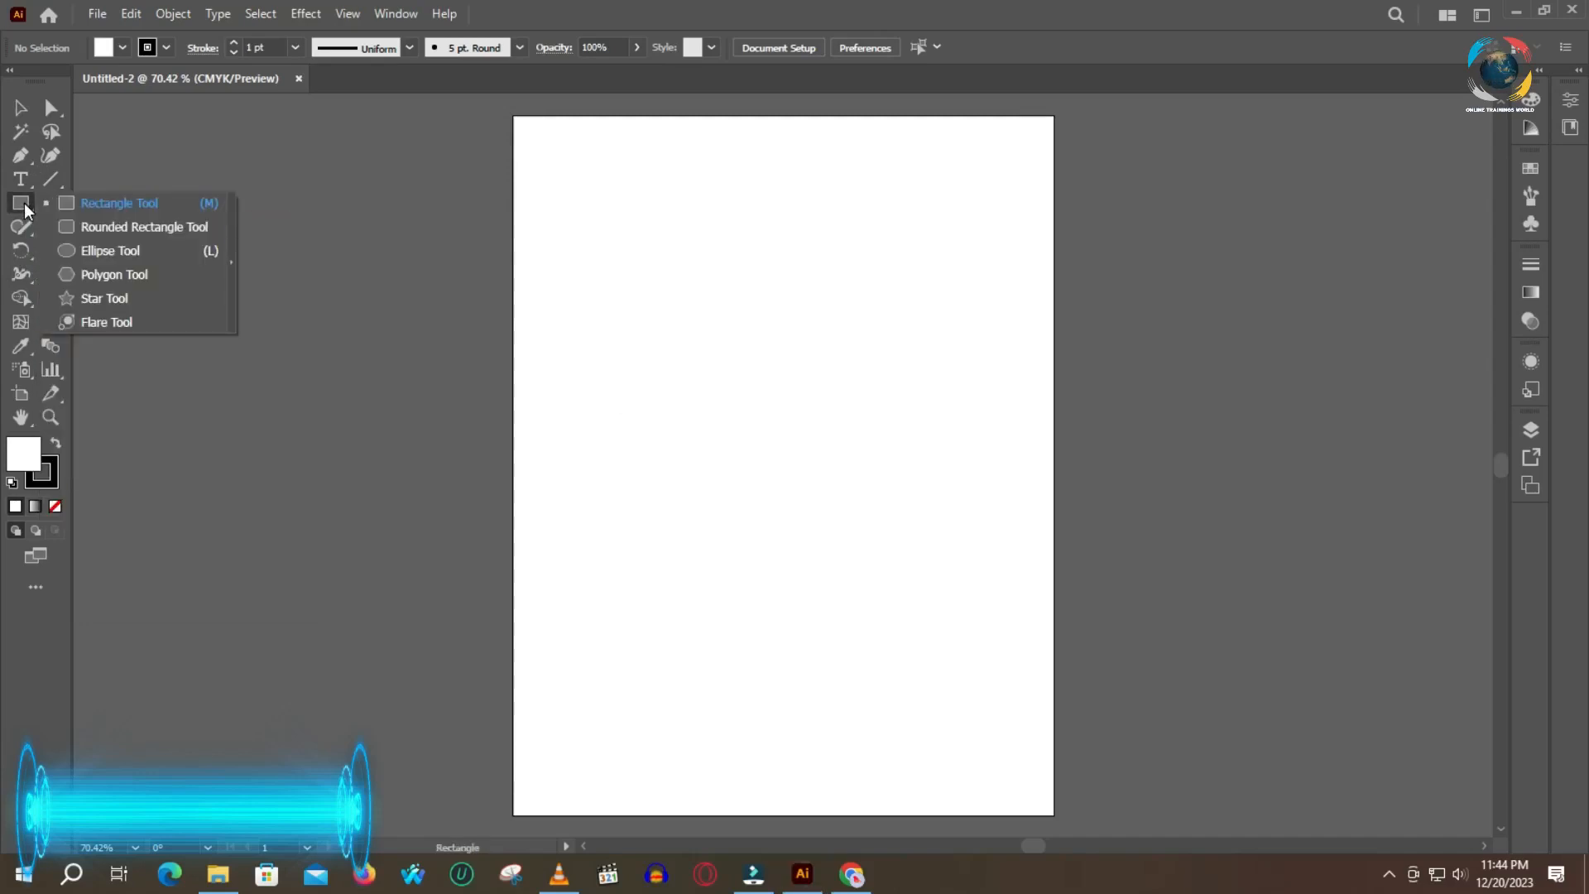
left_click(111, 250)
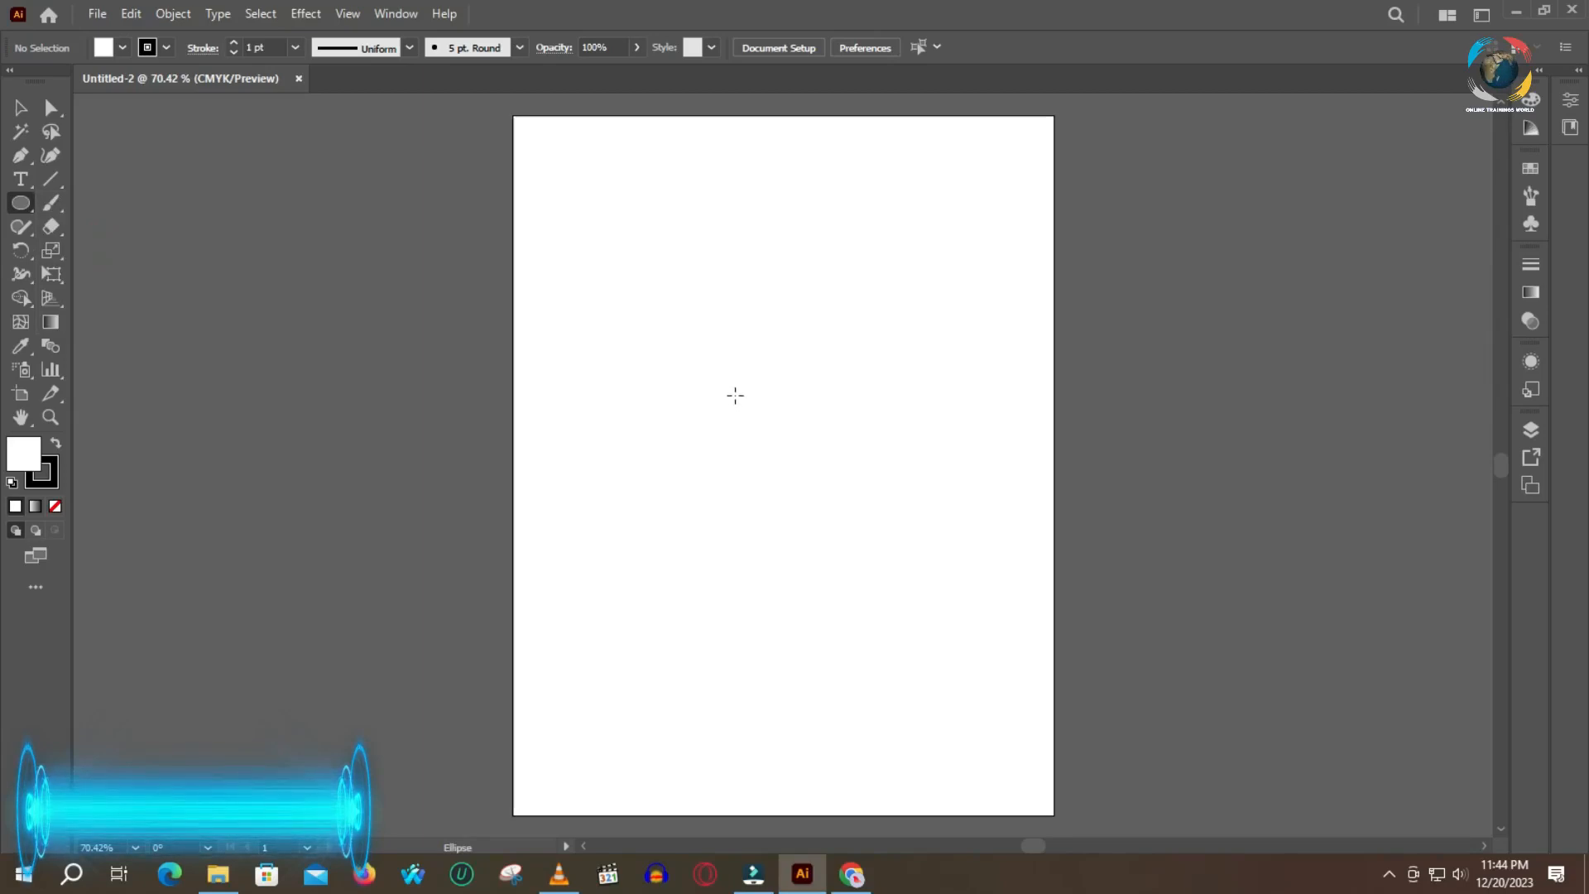
left_click_drag(753, 315, 922, 509)
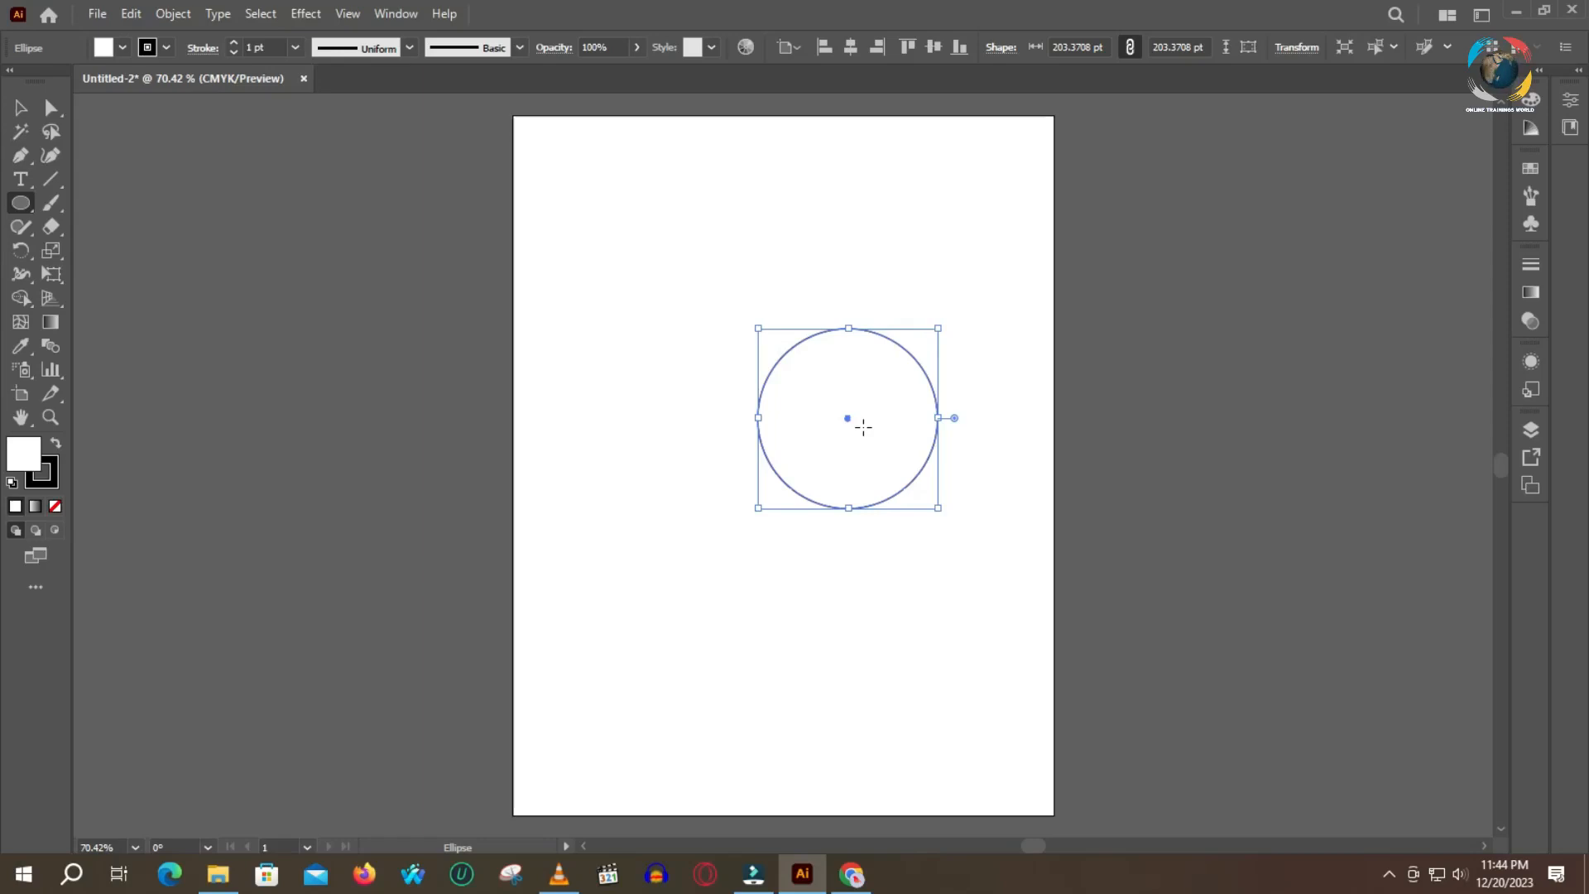
- Move the circle sideways so it sits on the artboard's horizontal centre
left_click(20, 108)
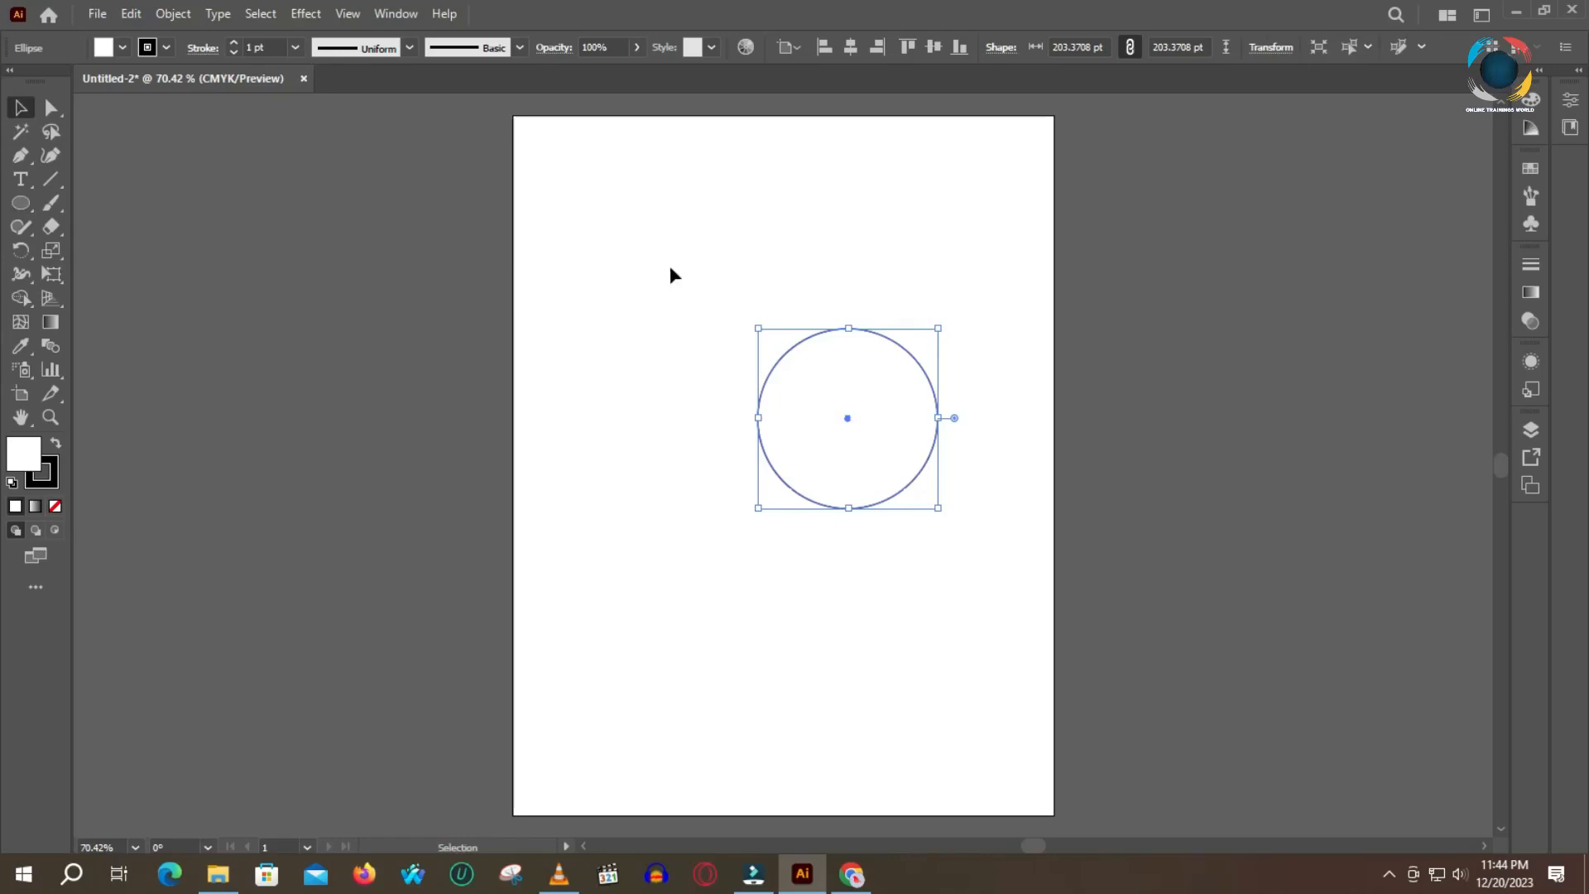
left_click(844, 334)
left_click_drag(803, 340, 778, 342)
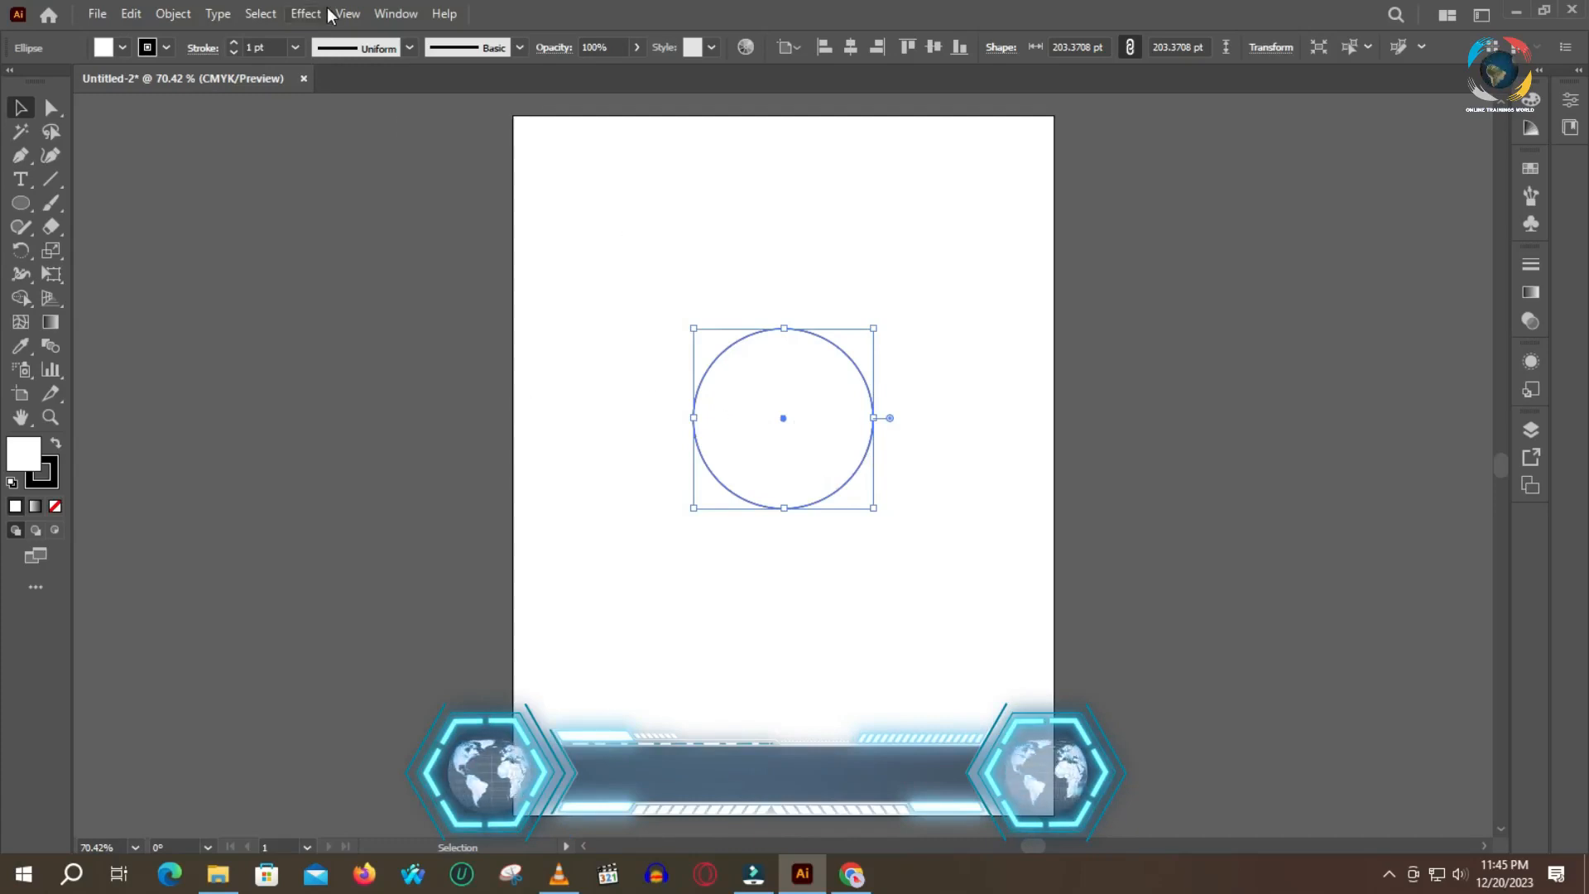
left_click(347, 14)
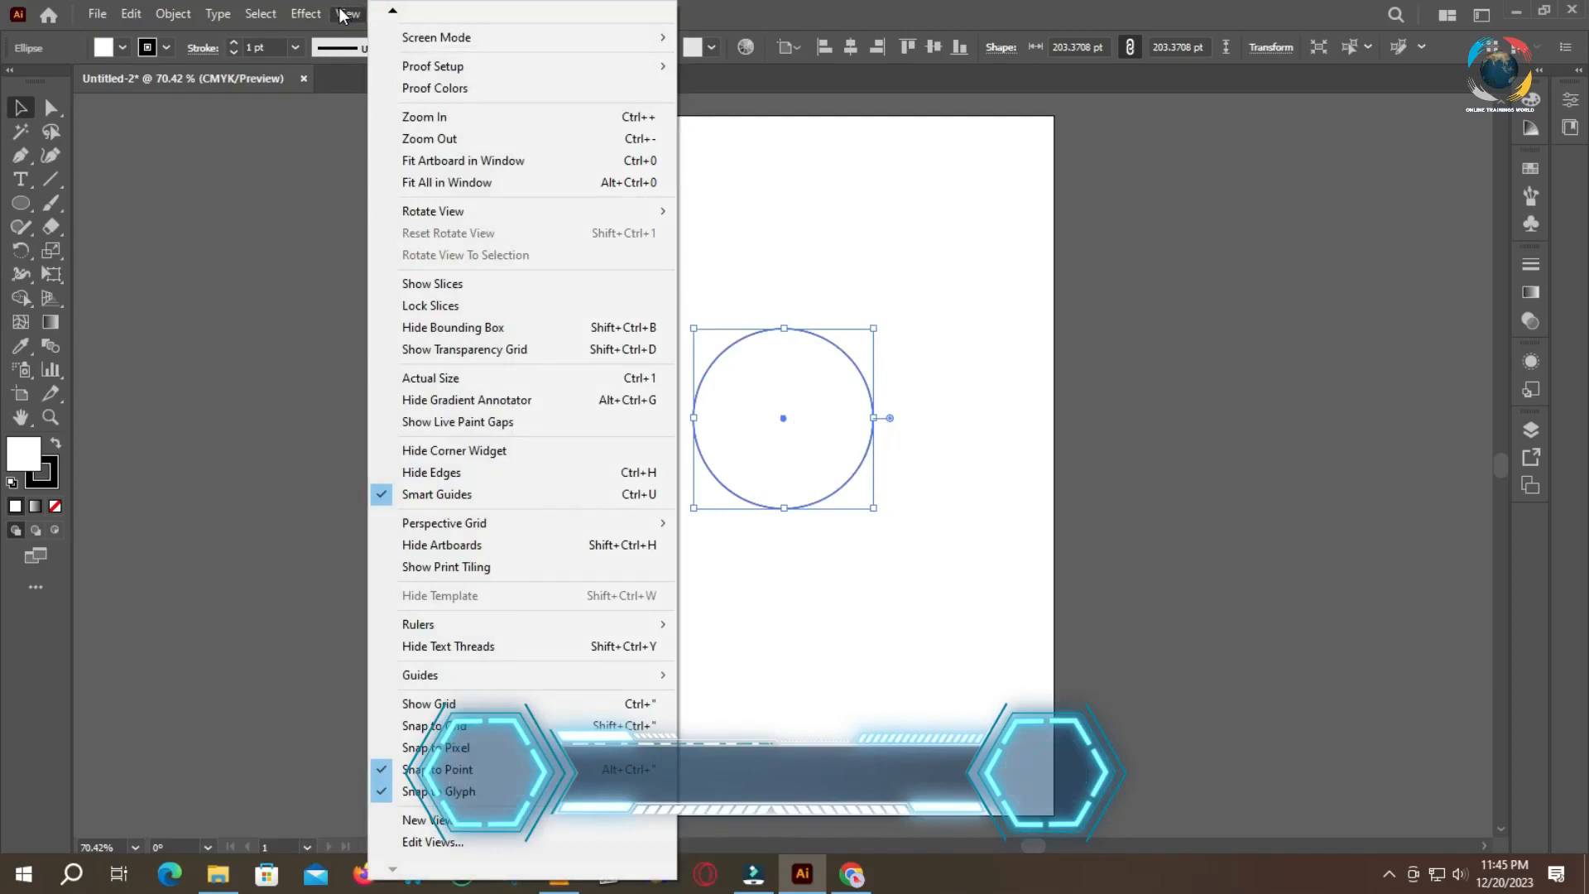
left_click(674, 492)
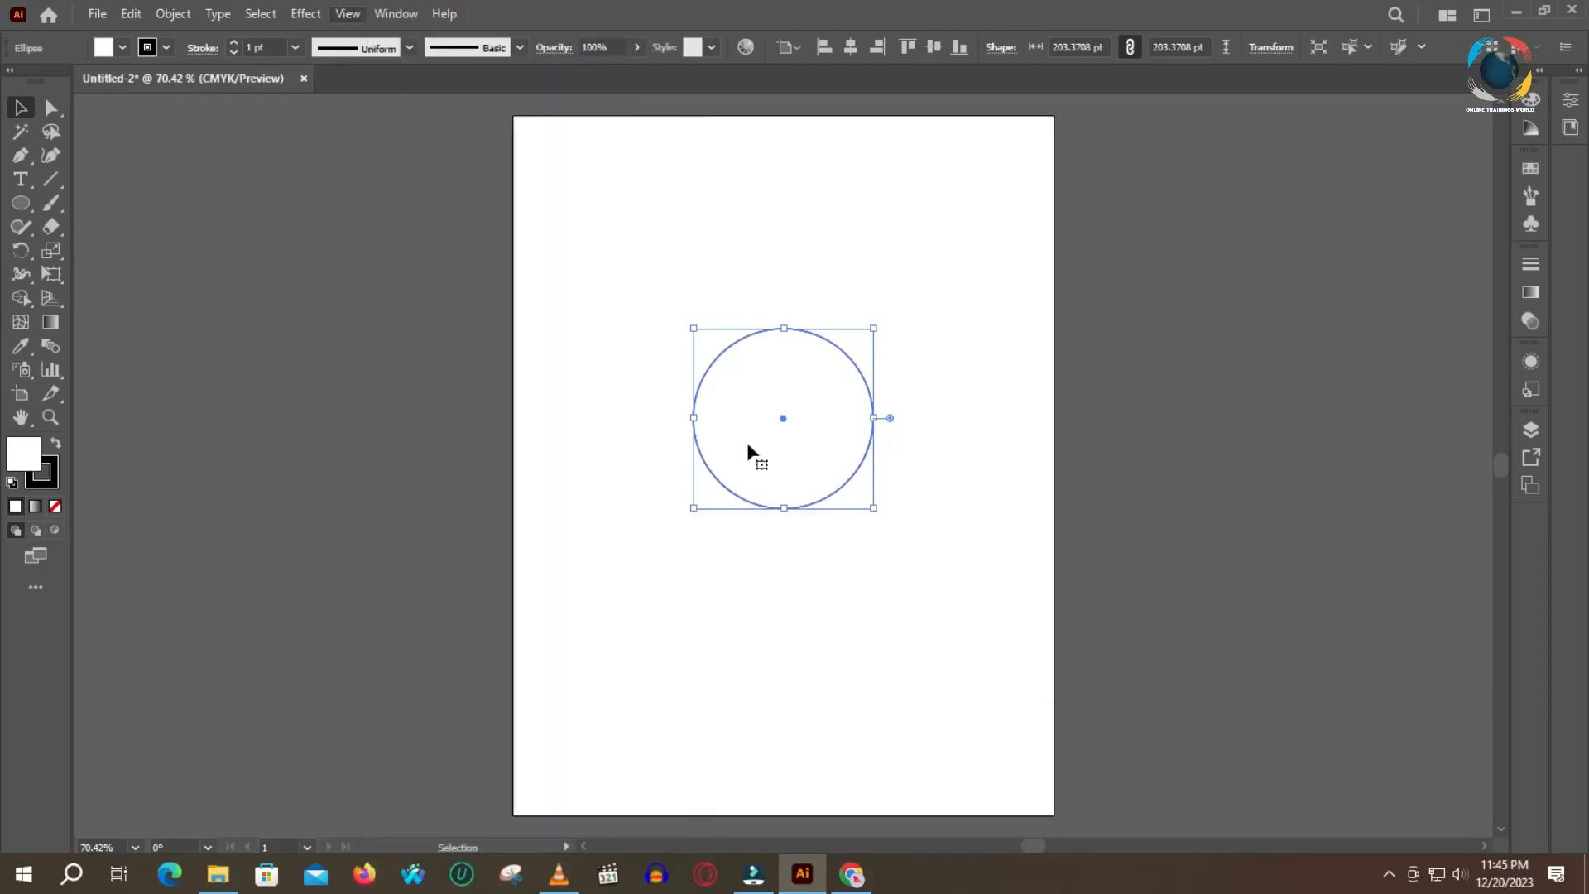
key("a")
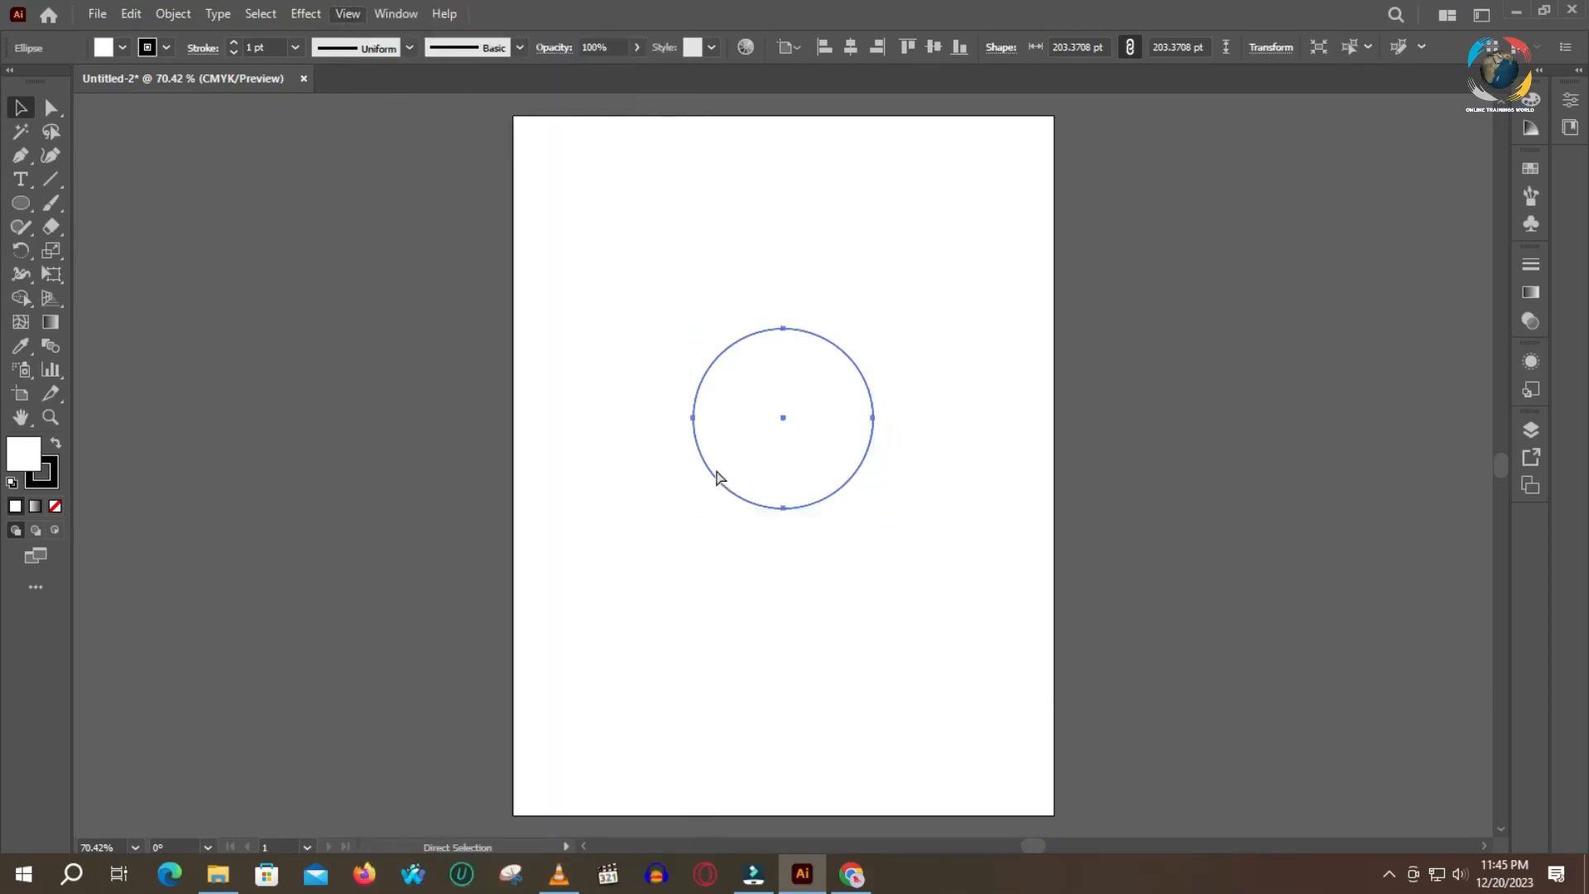
key("ctrl+z")
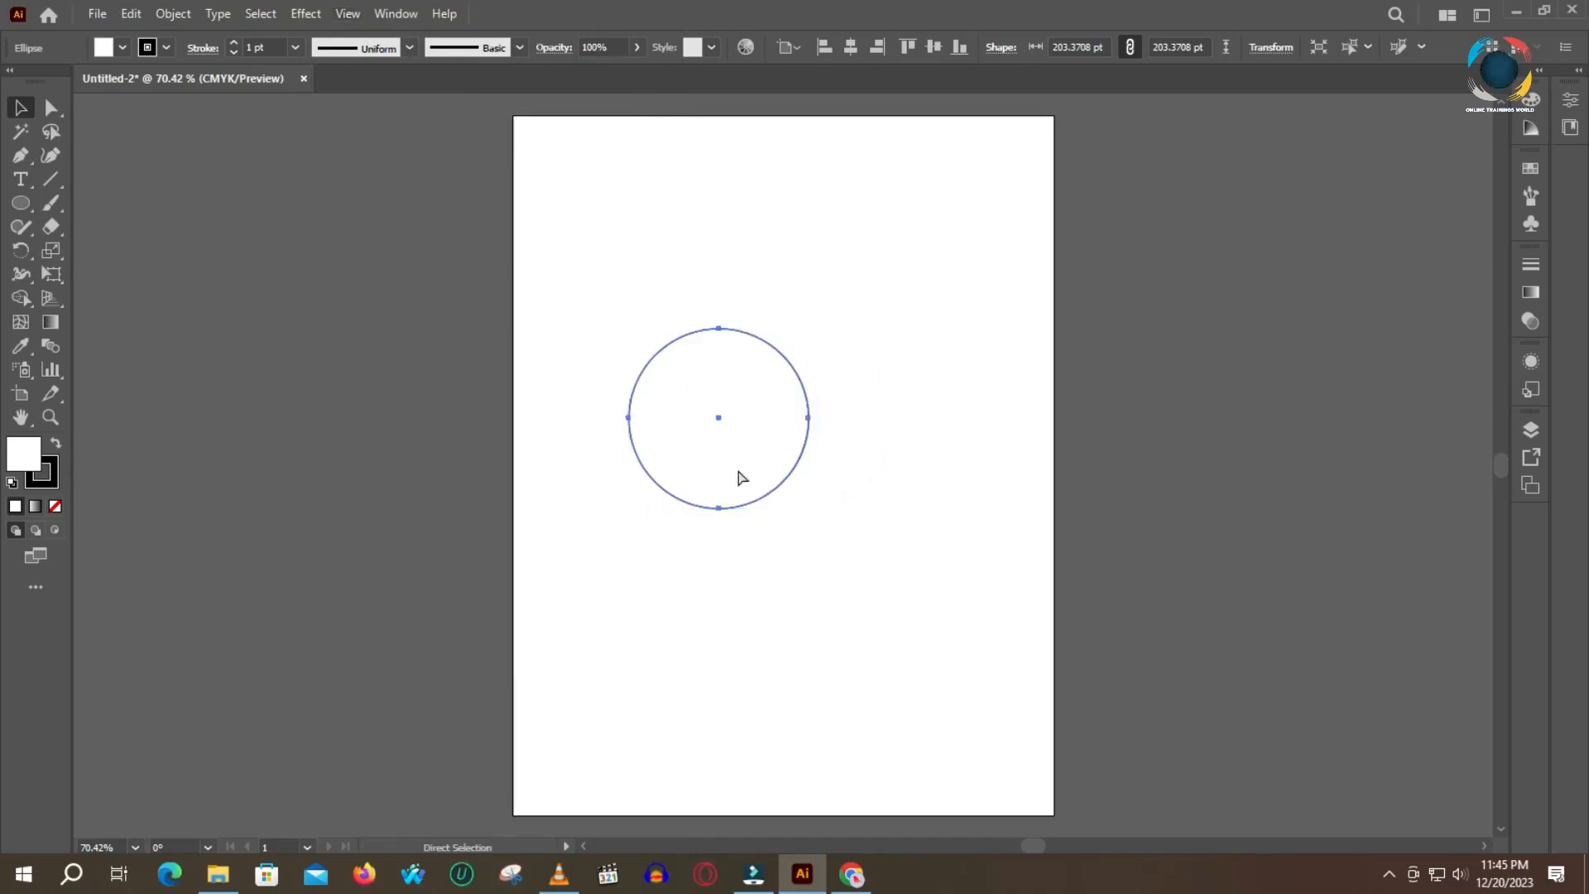
key("ctrl+shift+z")
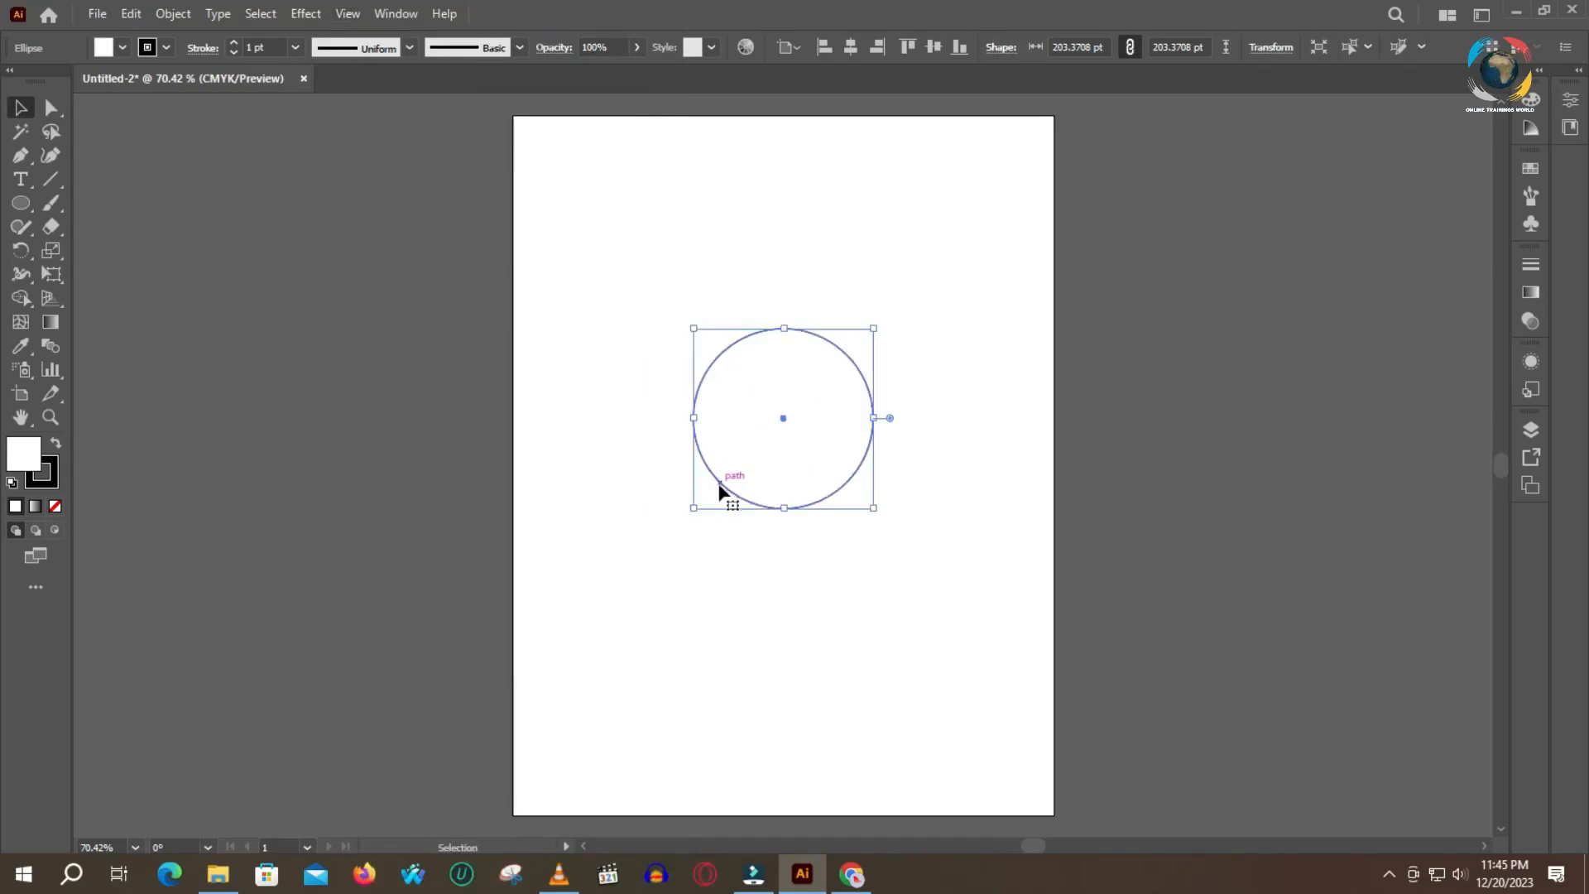
- Duplicate the circle and shrink the copy to about 184 pt in diameter, centred inside the original
left_click(722, 490)
left_click_drag(724, 486, 733, 482)
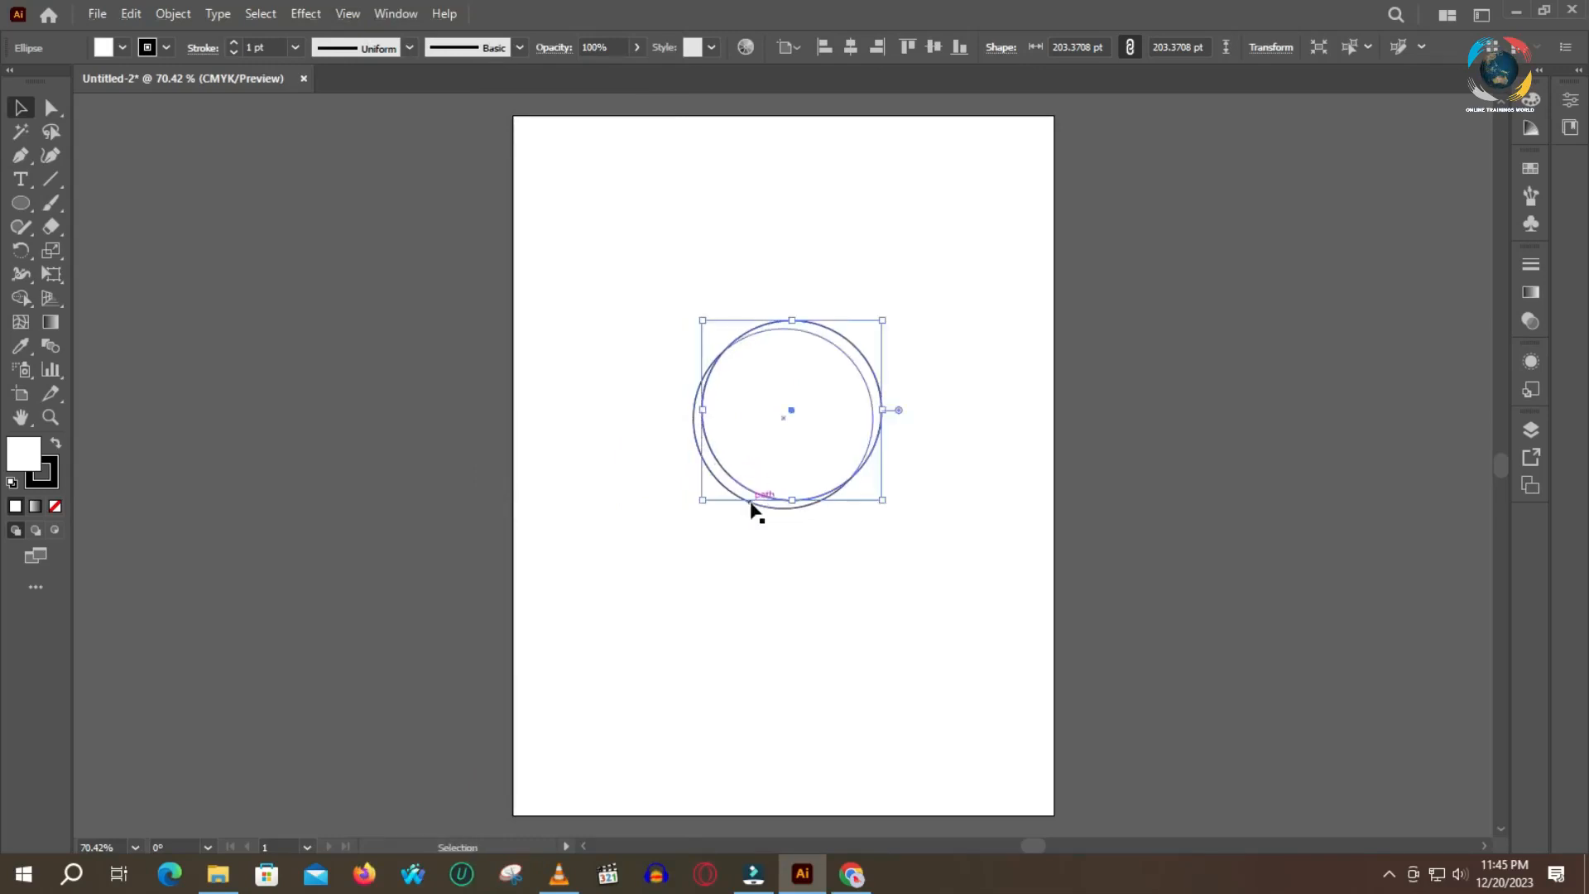
left_click_drag(882, 319, 872, 339)
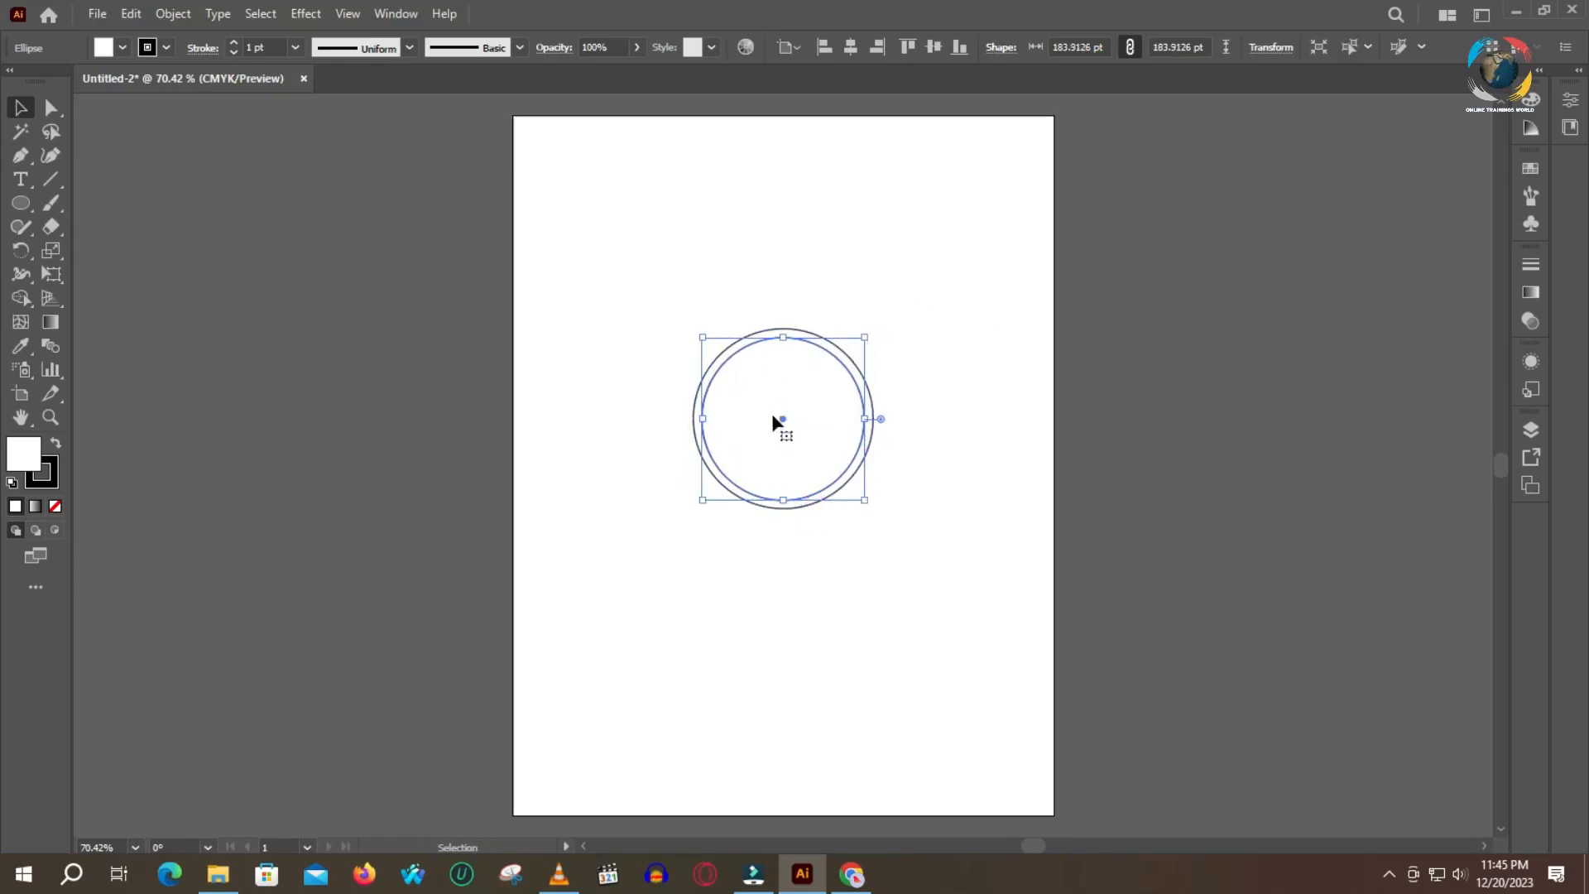
left_click_drag(783, 419, 794, 426)
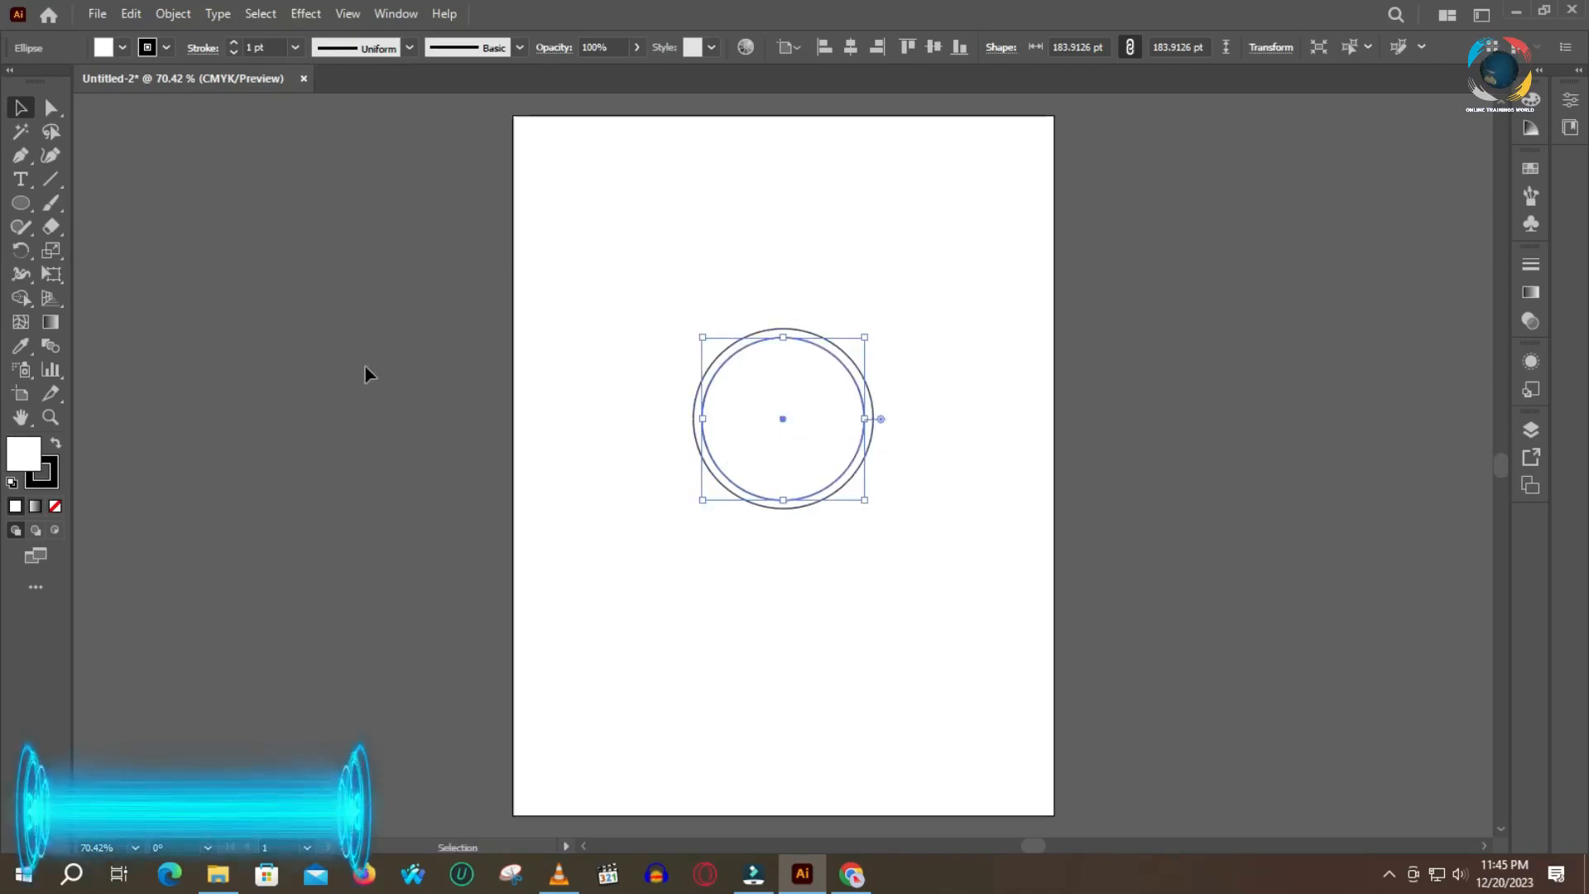
- Show the rulers along the edges of the document window
key("a")
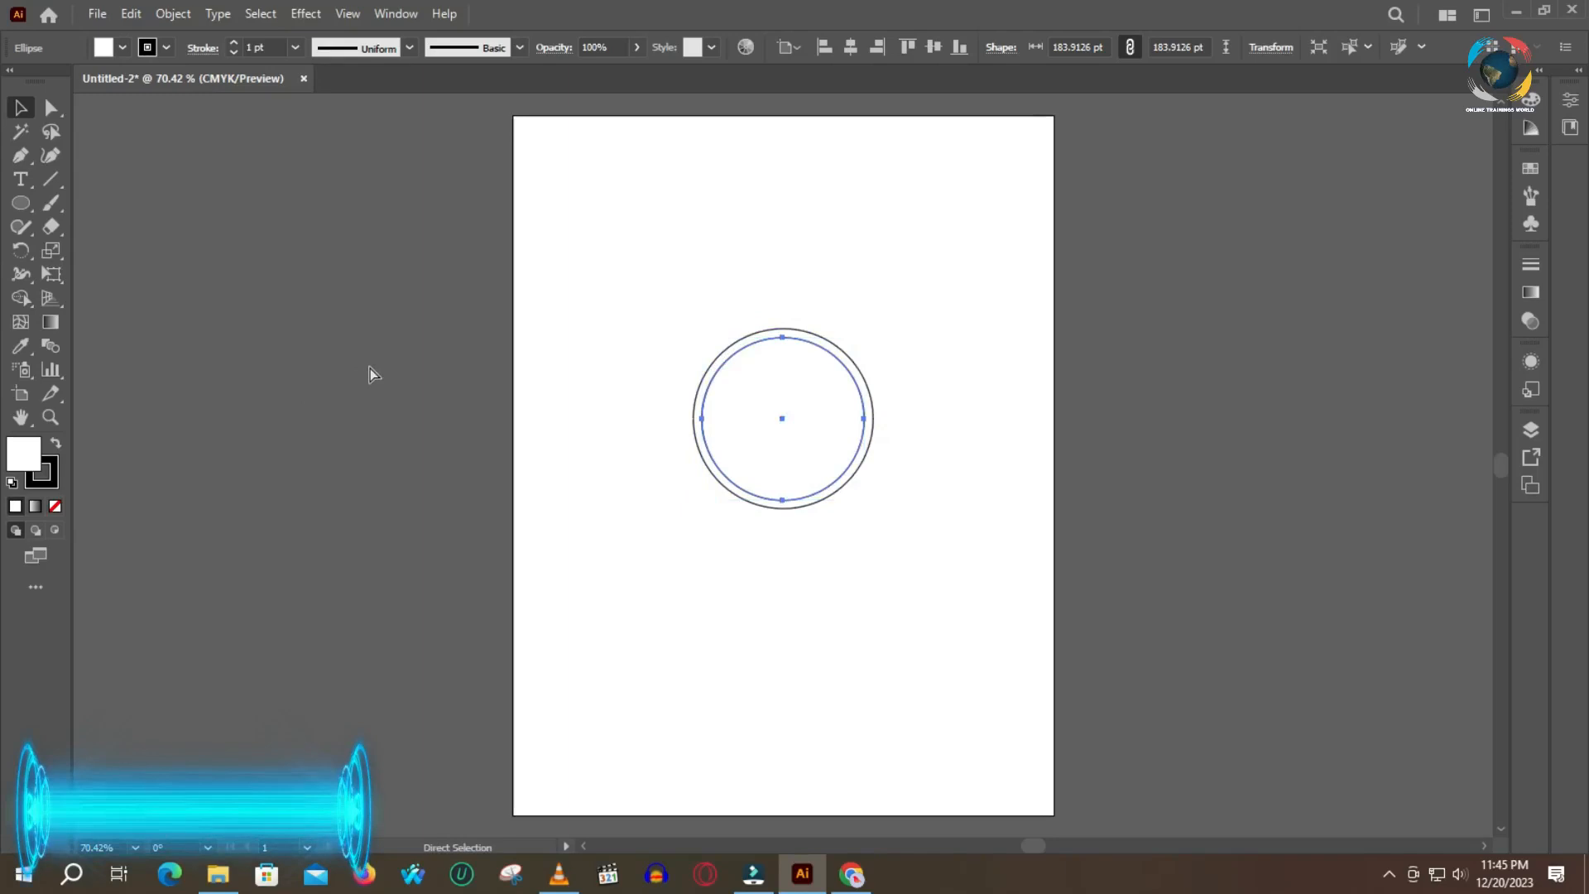
key("ctrl+r")
key("v")
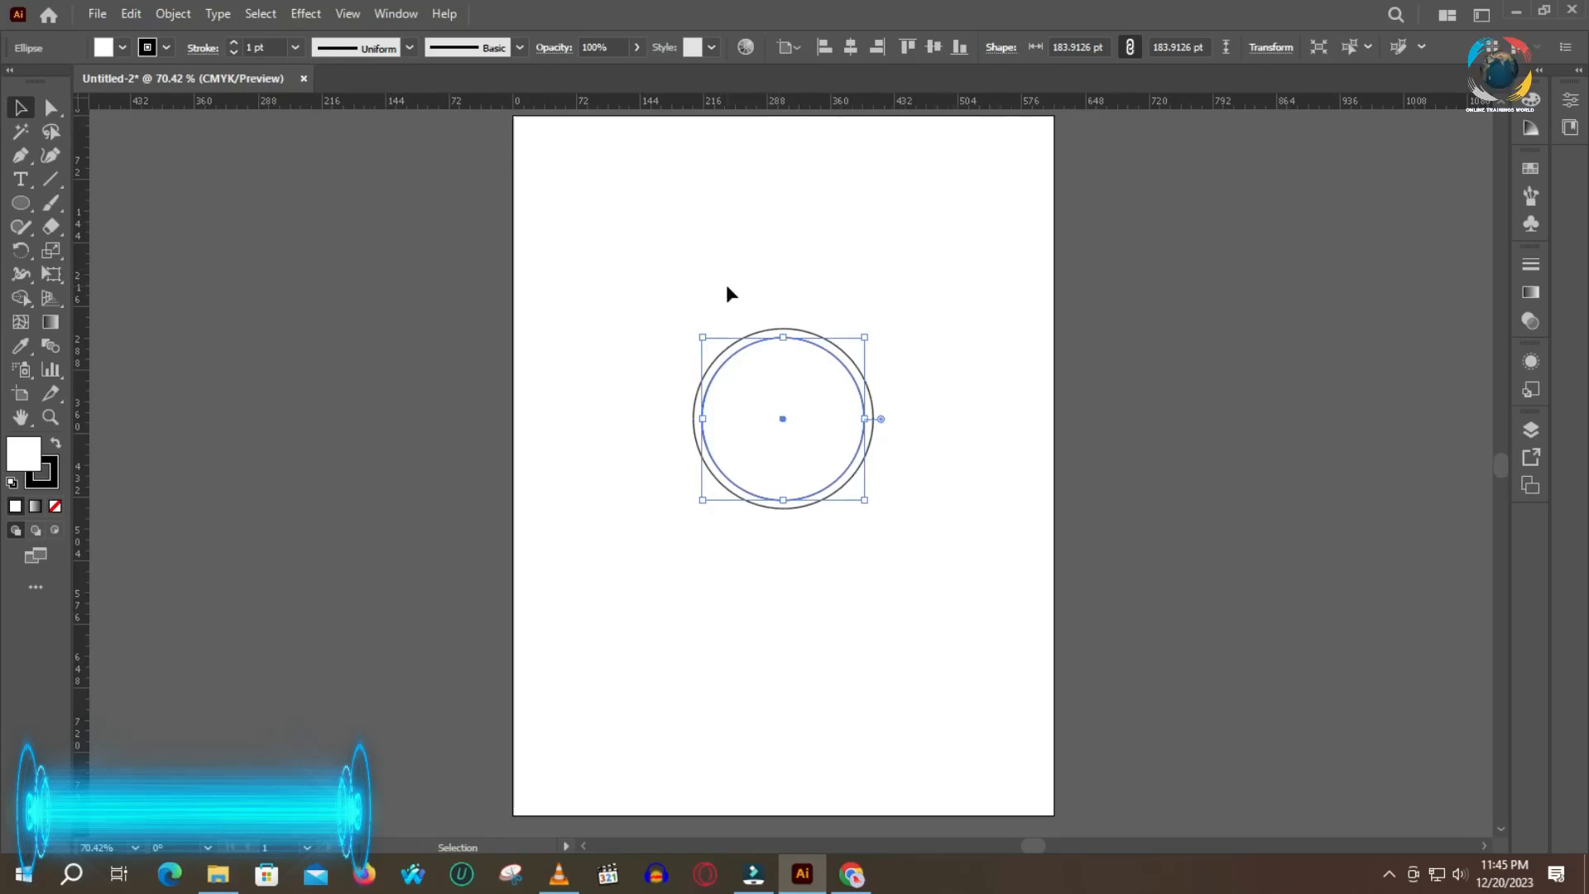
key("a")
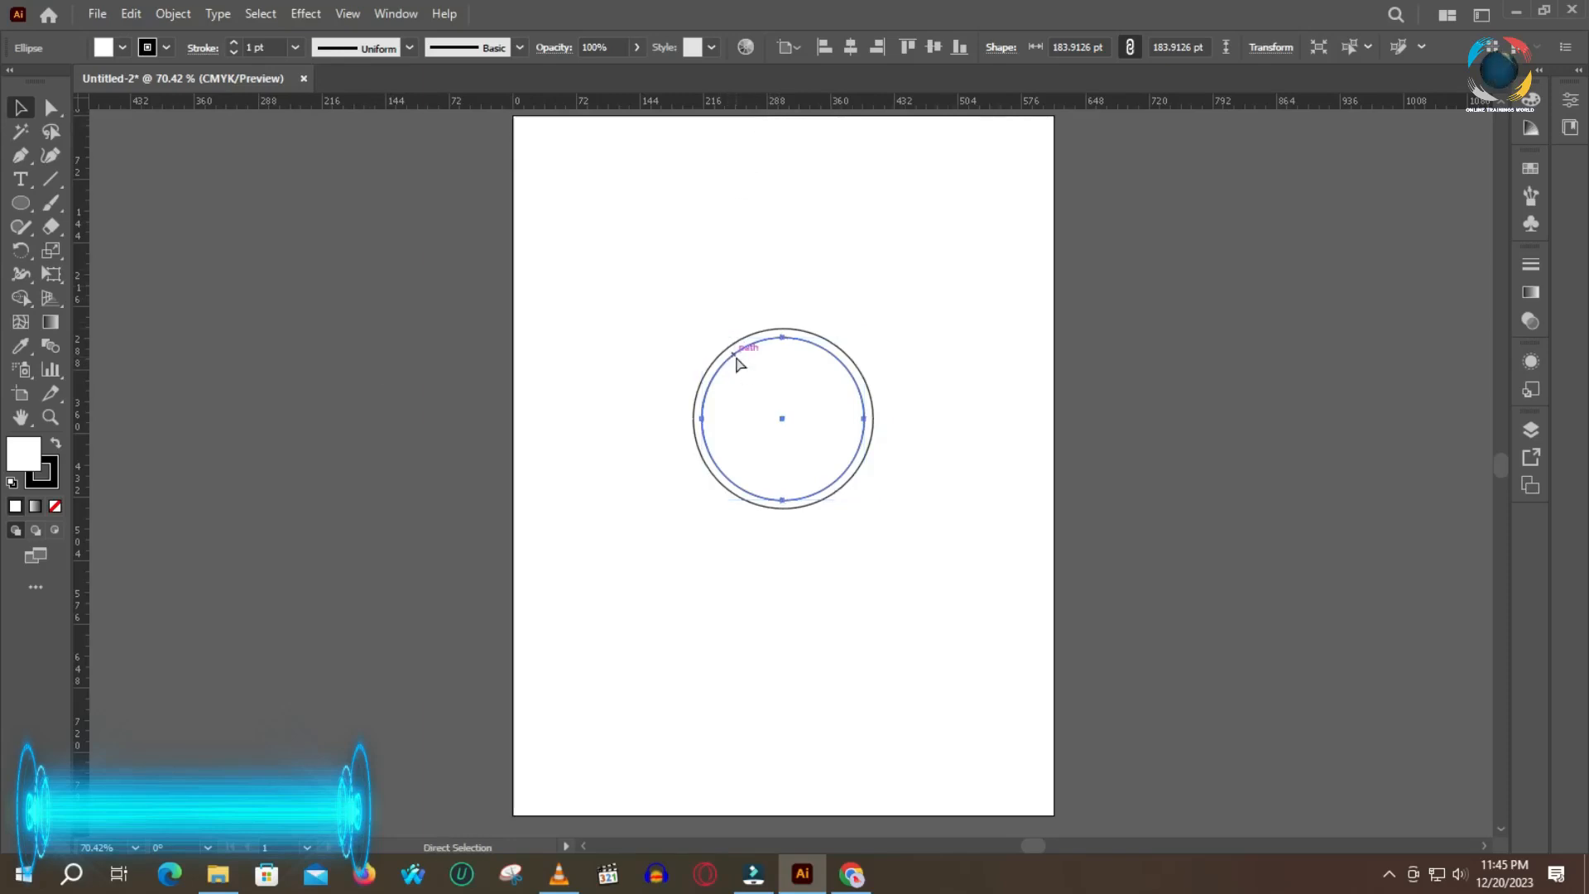
key("v")
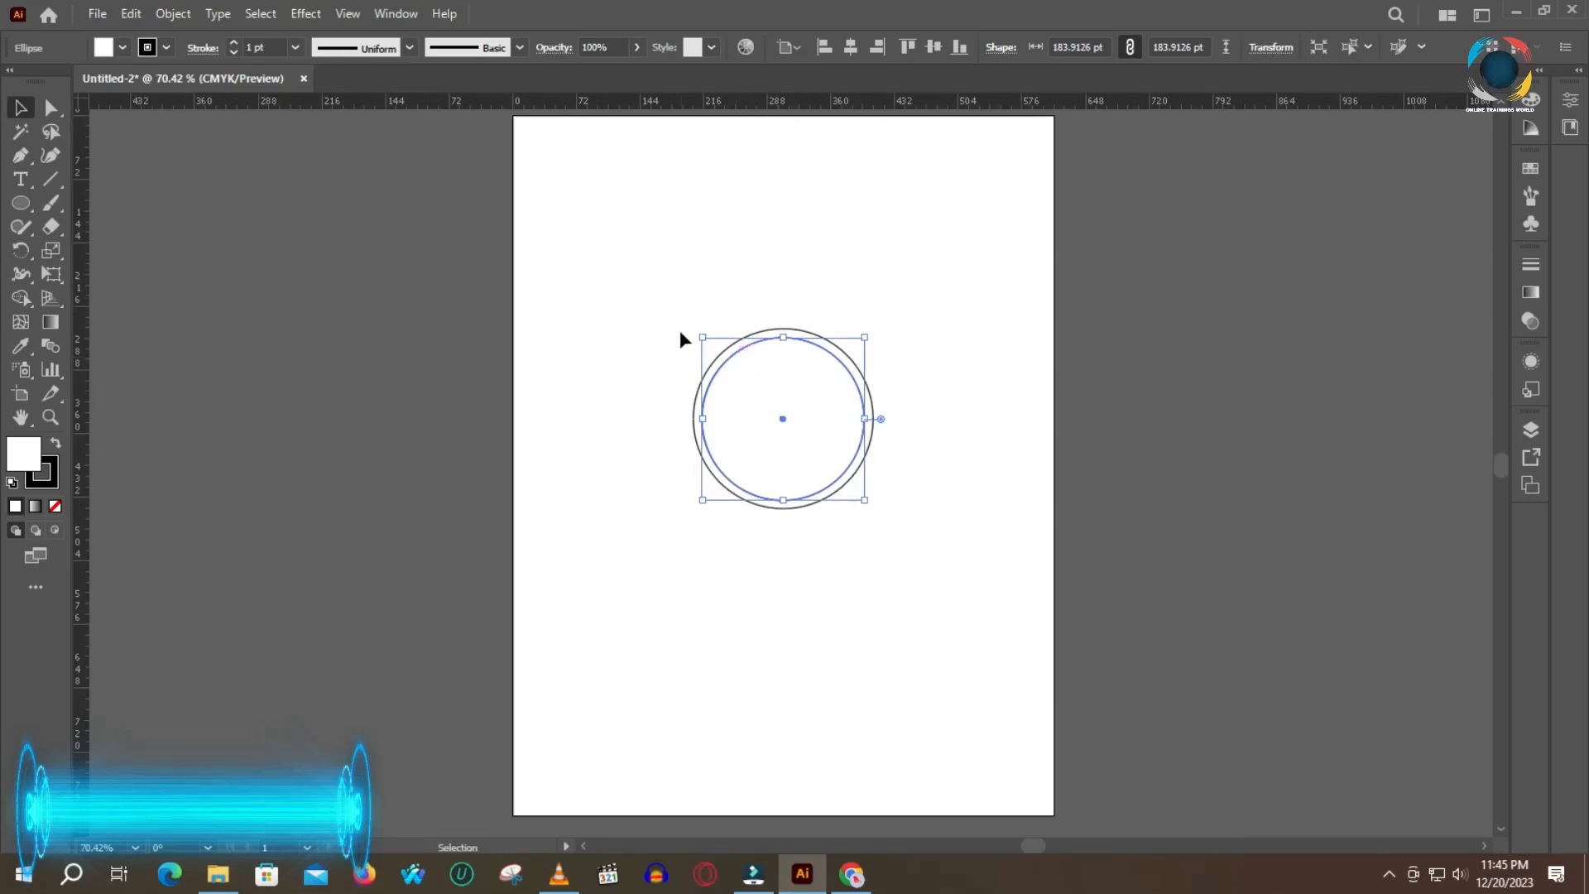
- Place a horizontal and a vertical ruler guide through the centre of the circles and turn on guide display
left_click(619, 321)
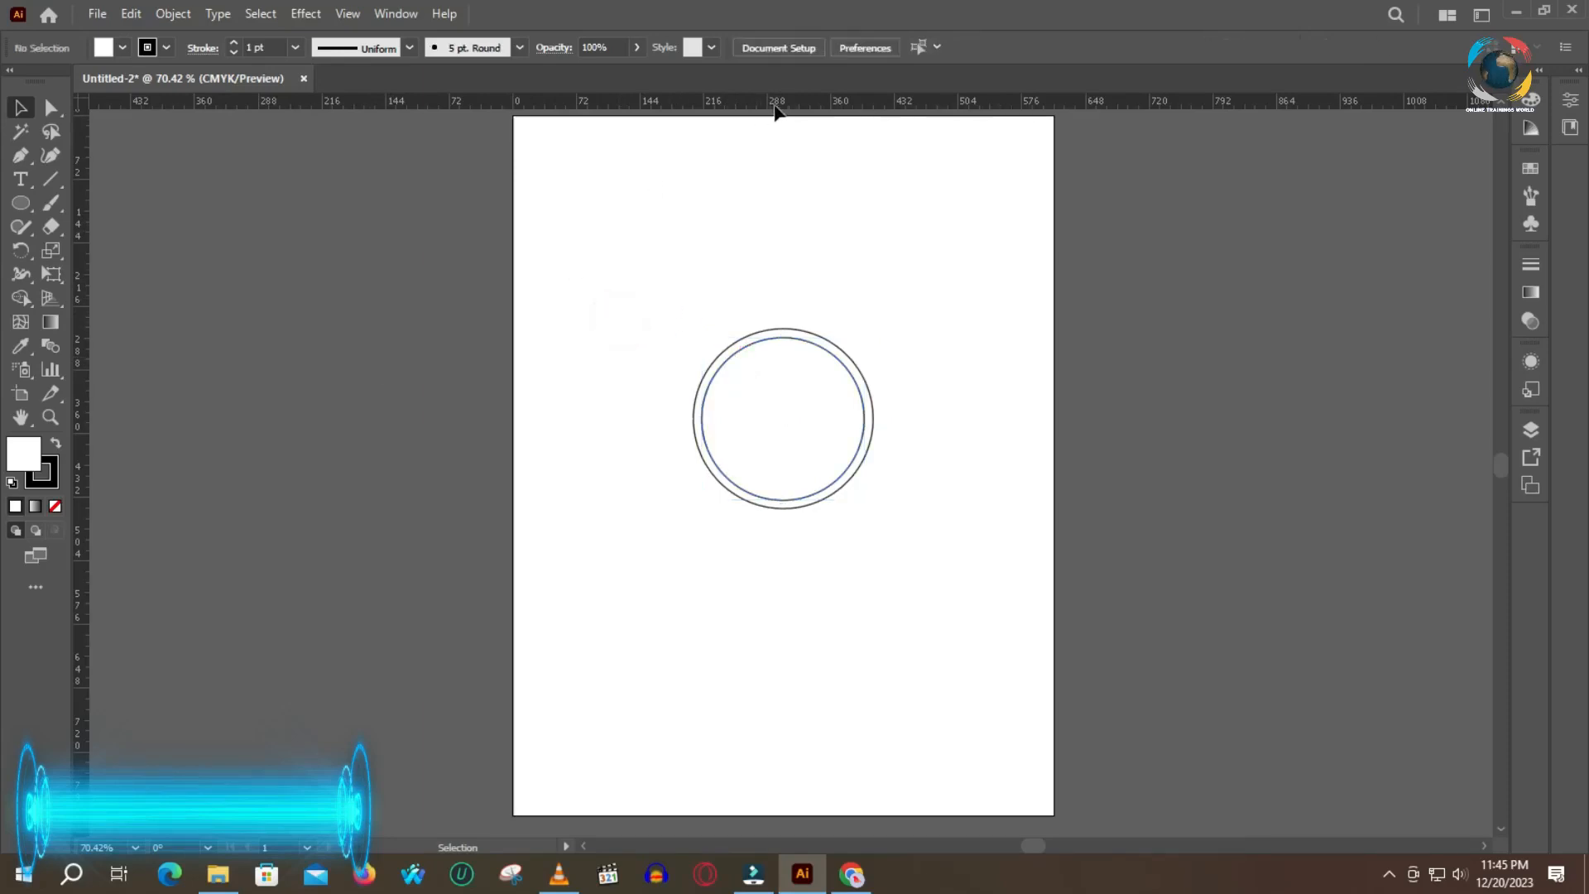
left_click_drag(778, 108, 784, 423)
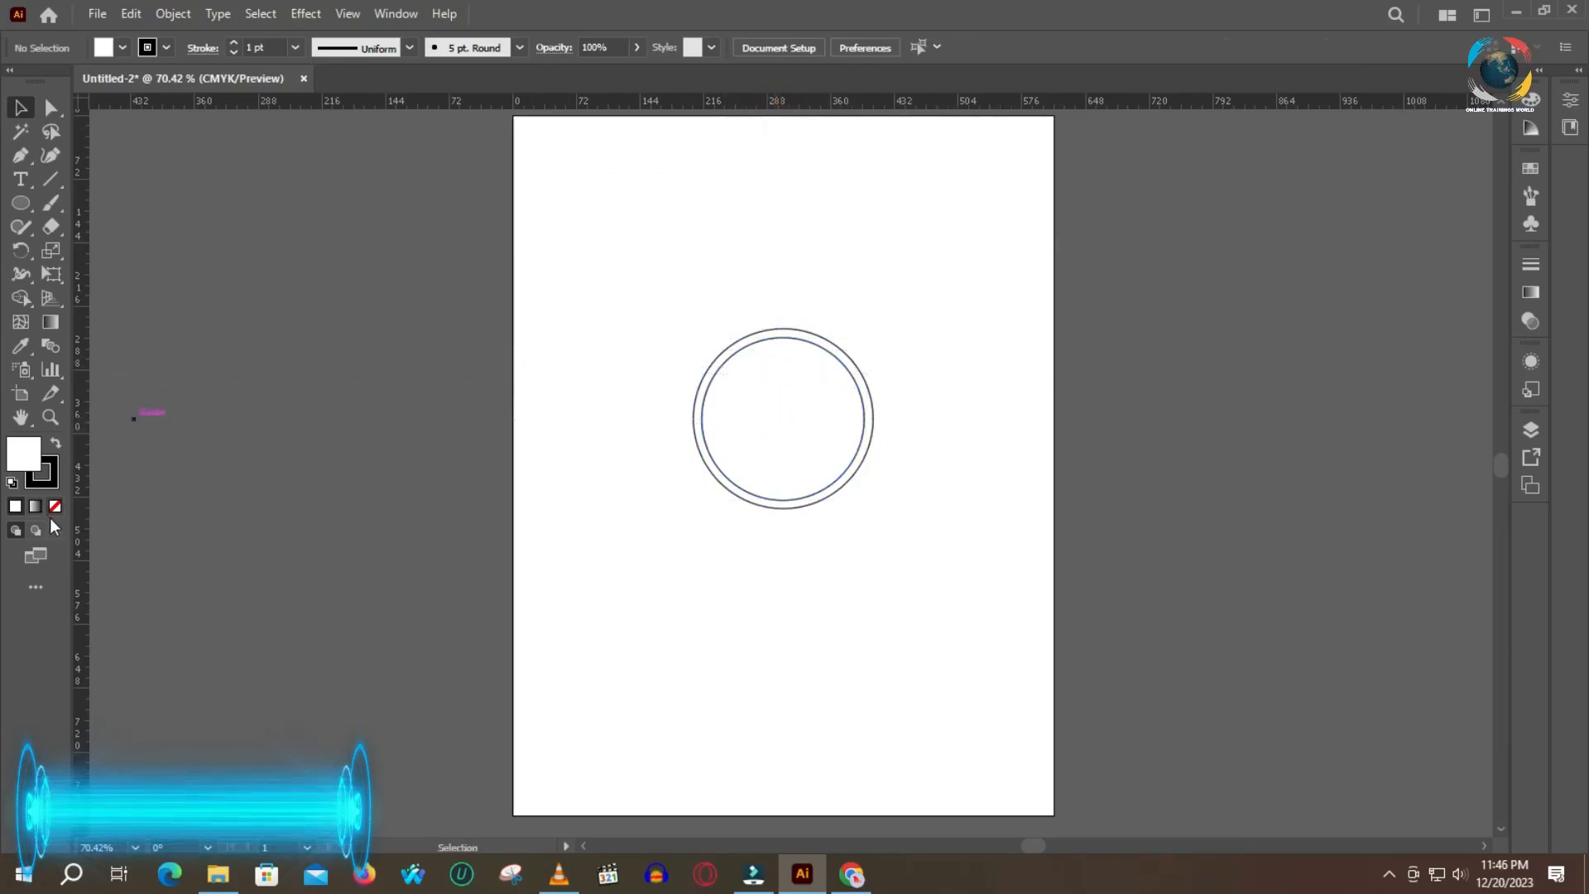
left_click_drag(84, 399, 782, 424)
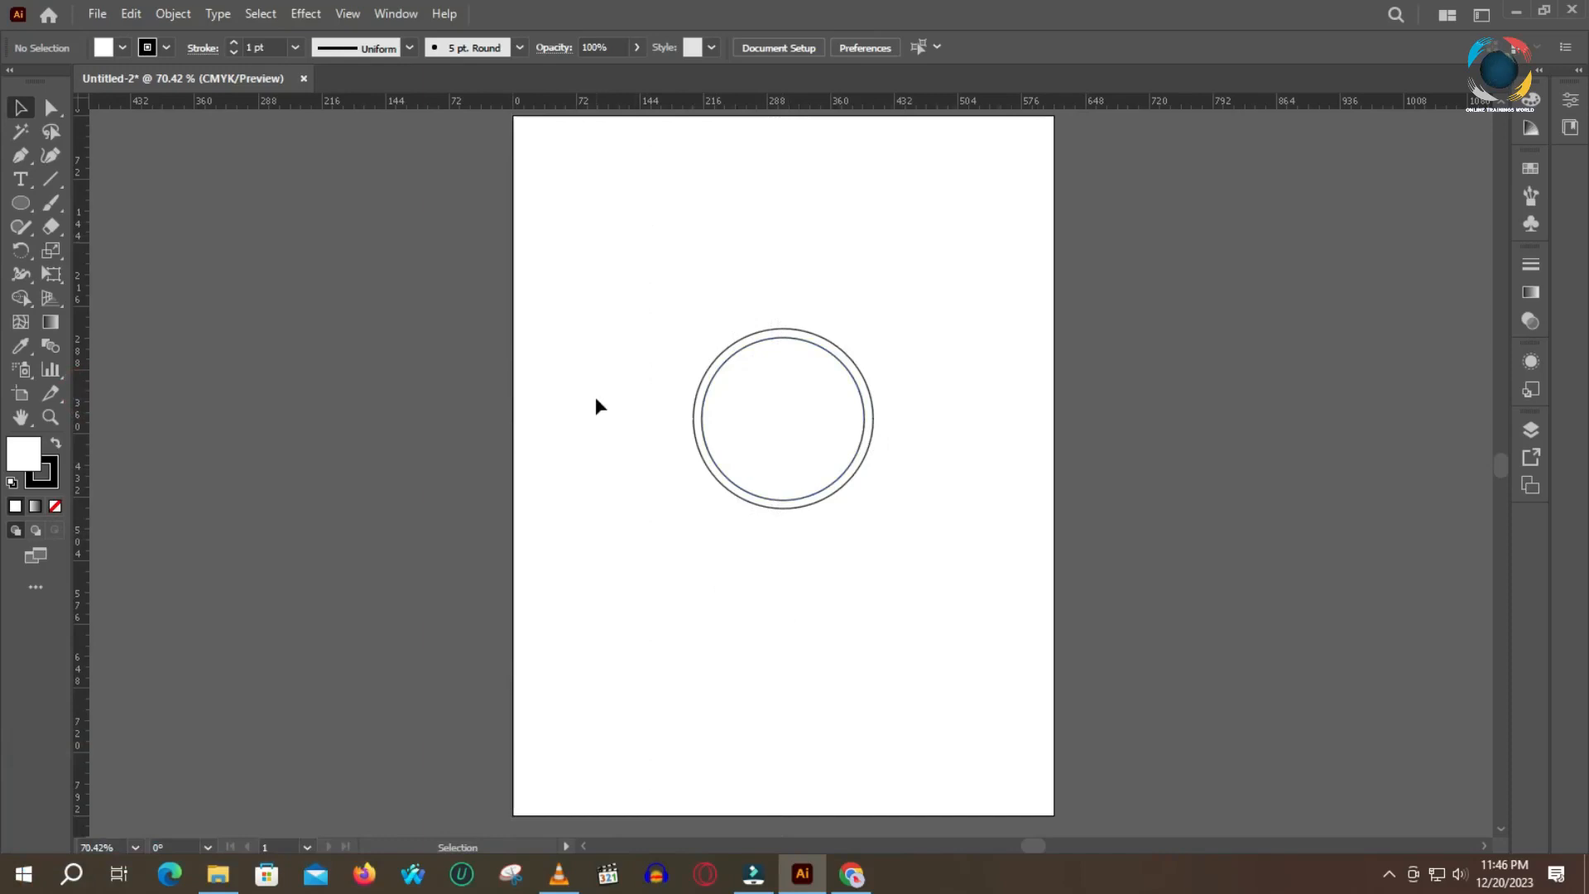
left_click(298, 12)
right_click(780, 411)
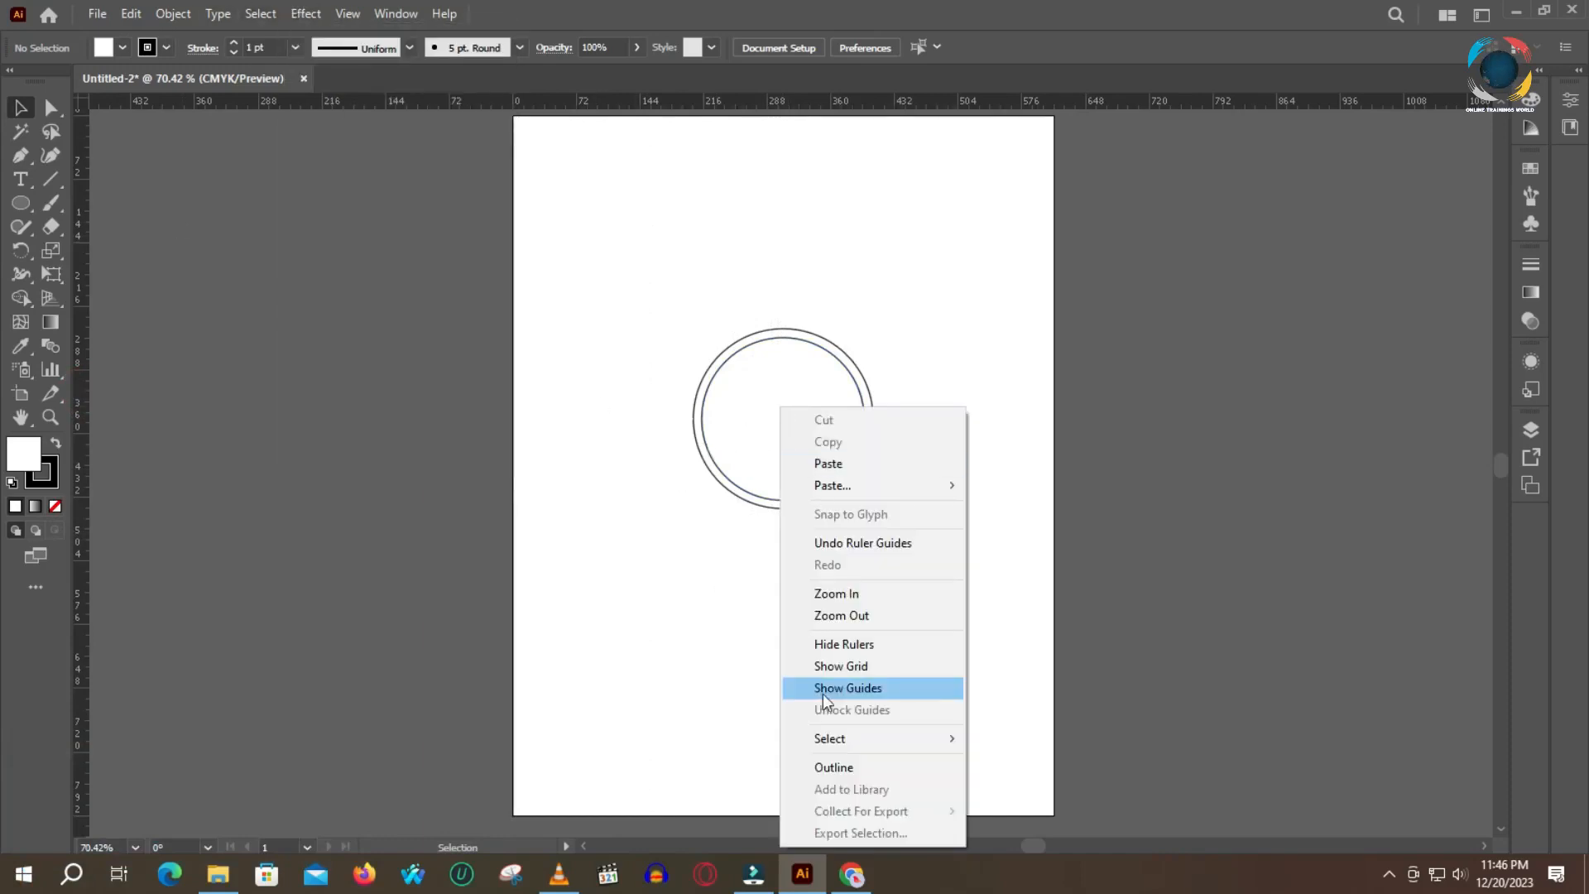
left_click(844, 688)
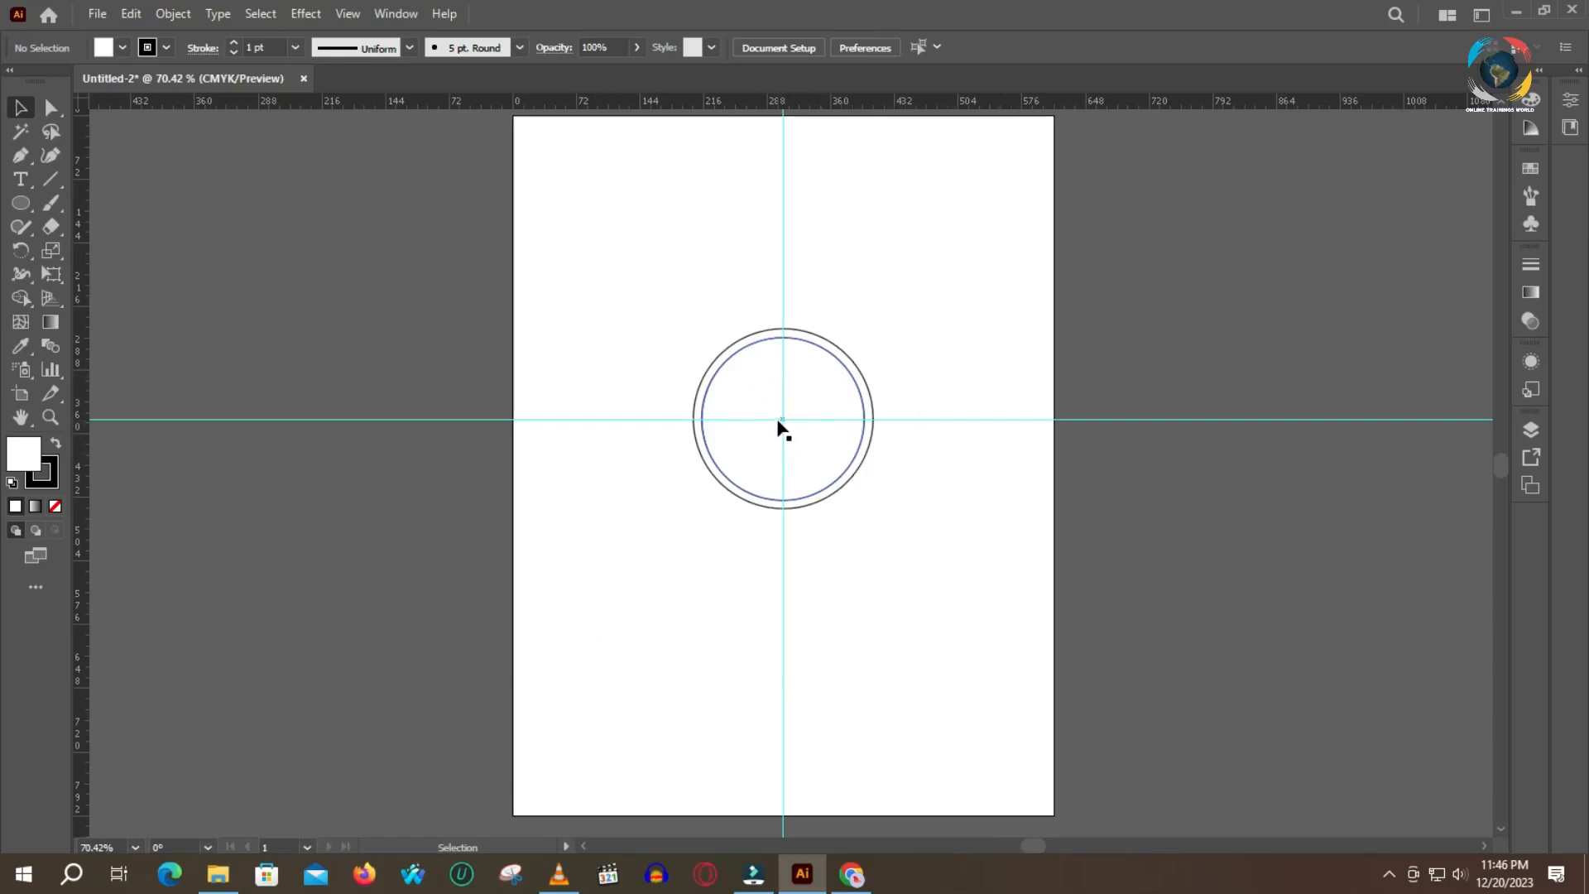
- Delete the inner circle, keeping the outer circle and the guides
key("z")
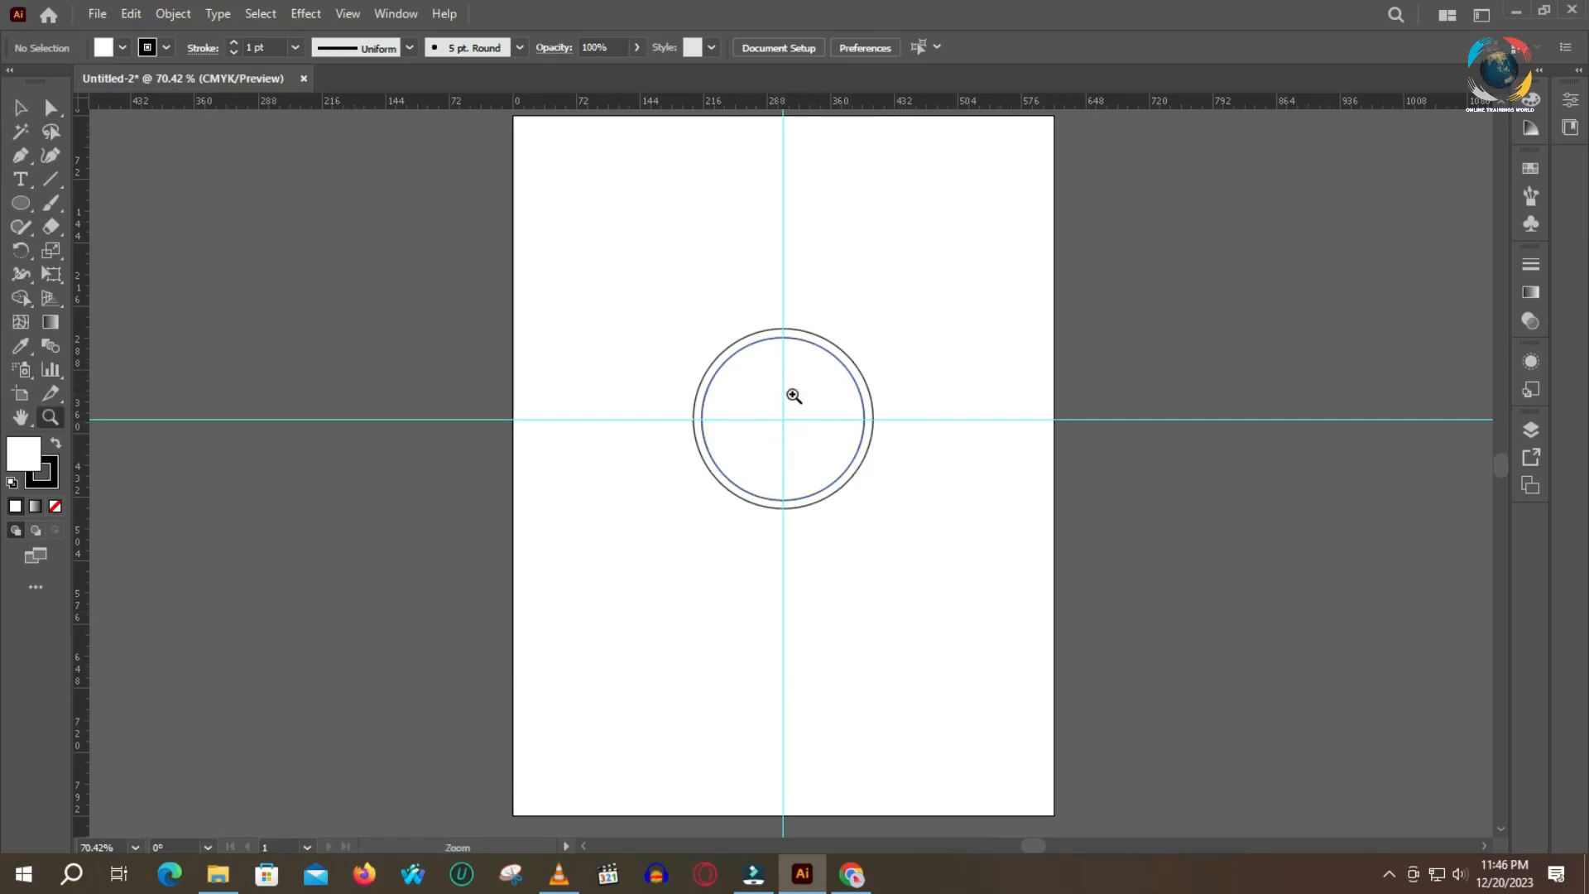
left_click(792, 393)
left_click(731, 597)
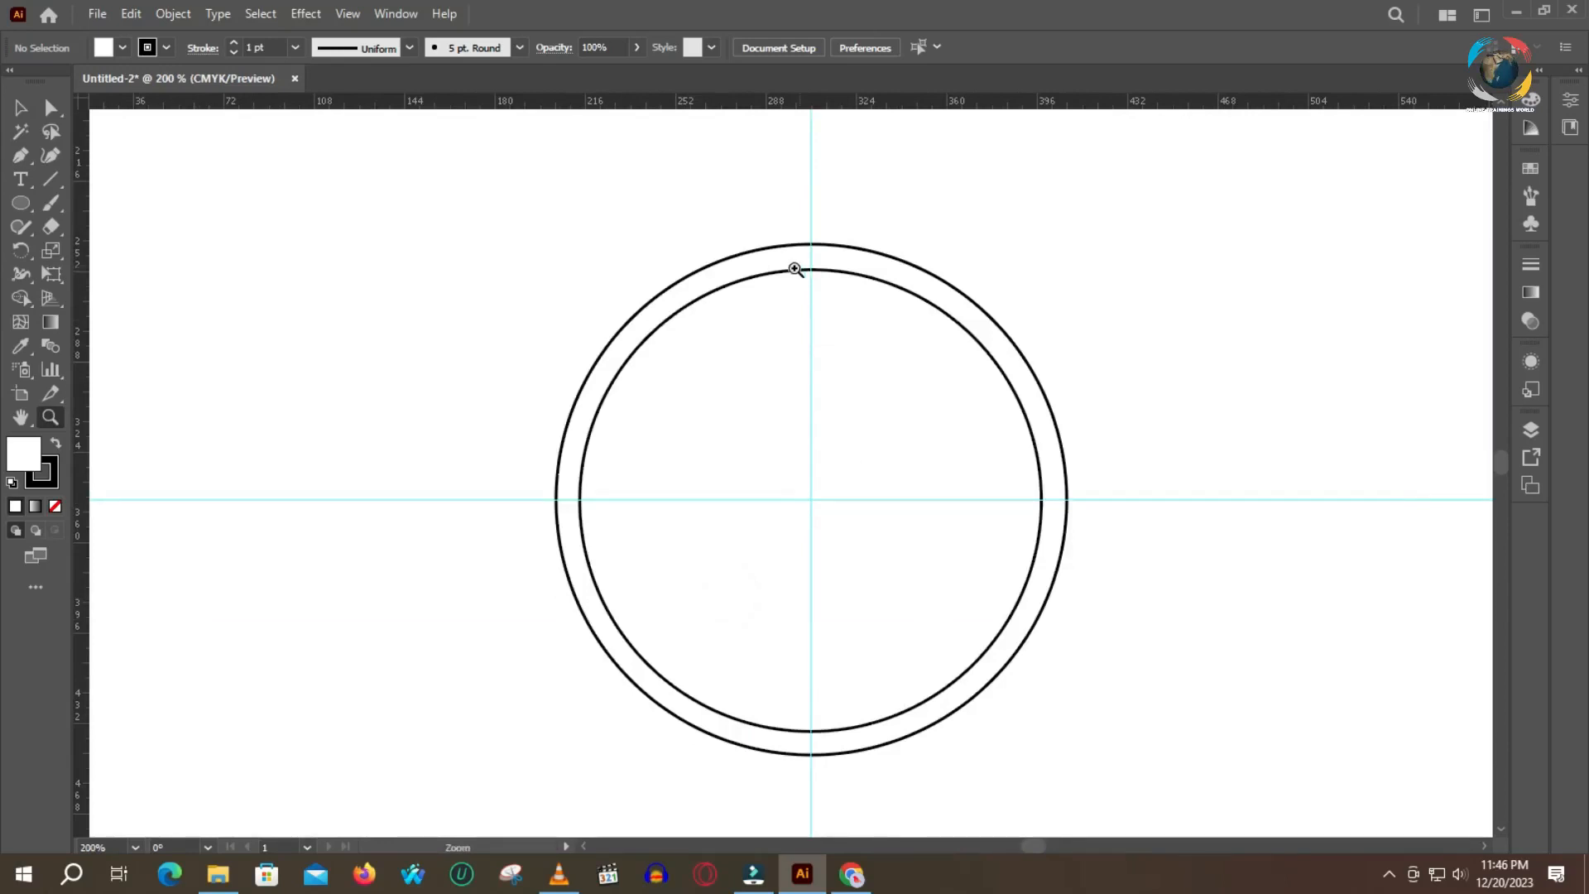
left_click(21, 108)
left_click(674, 315)
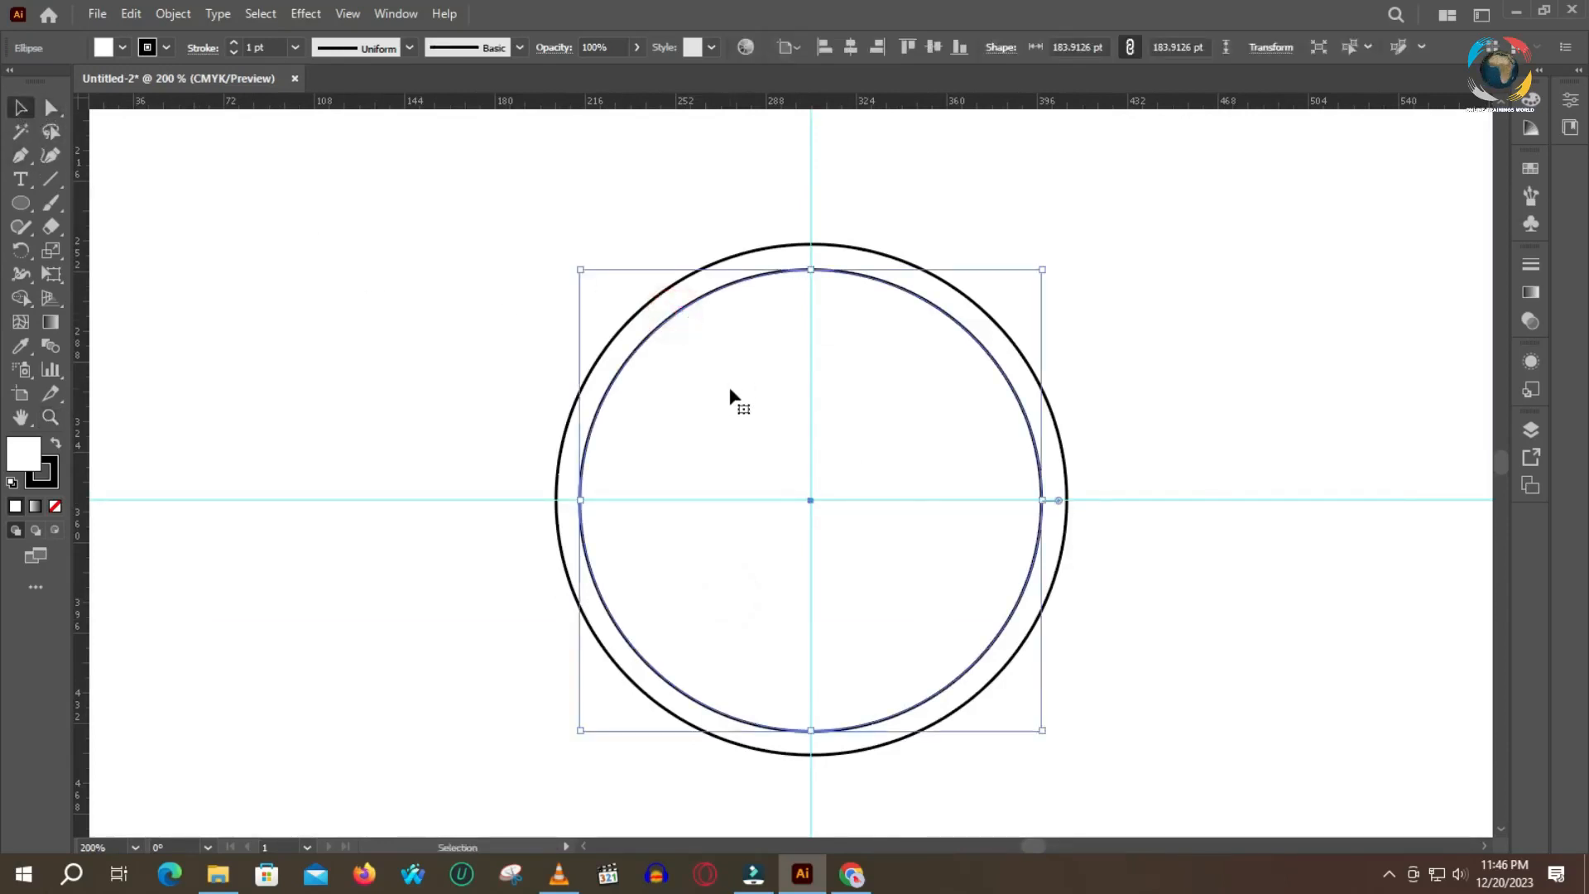
key("Delete")
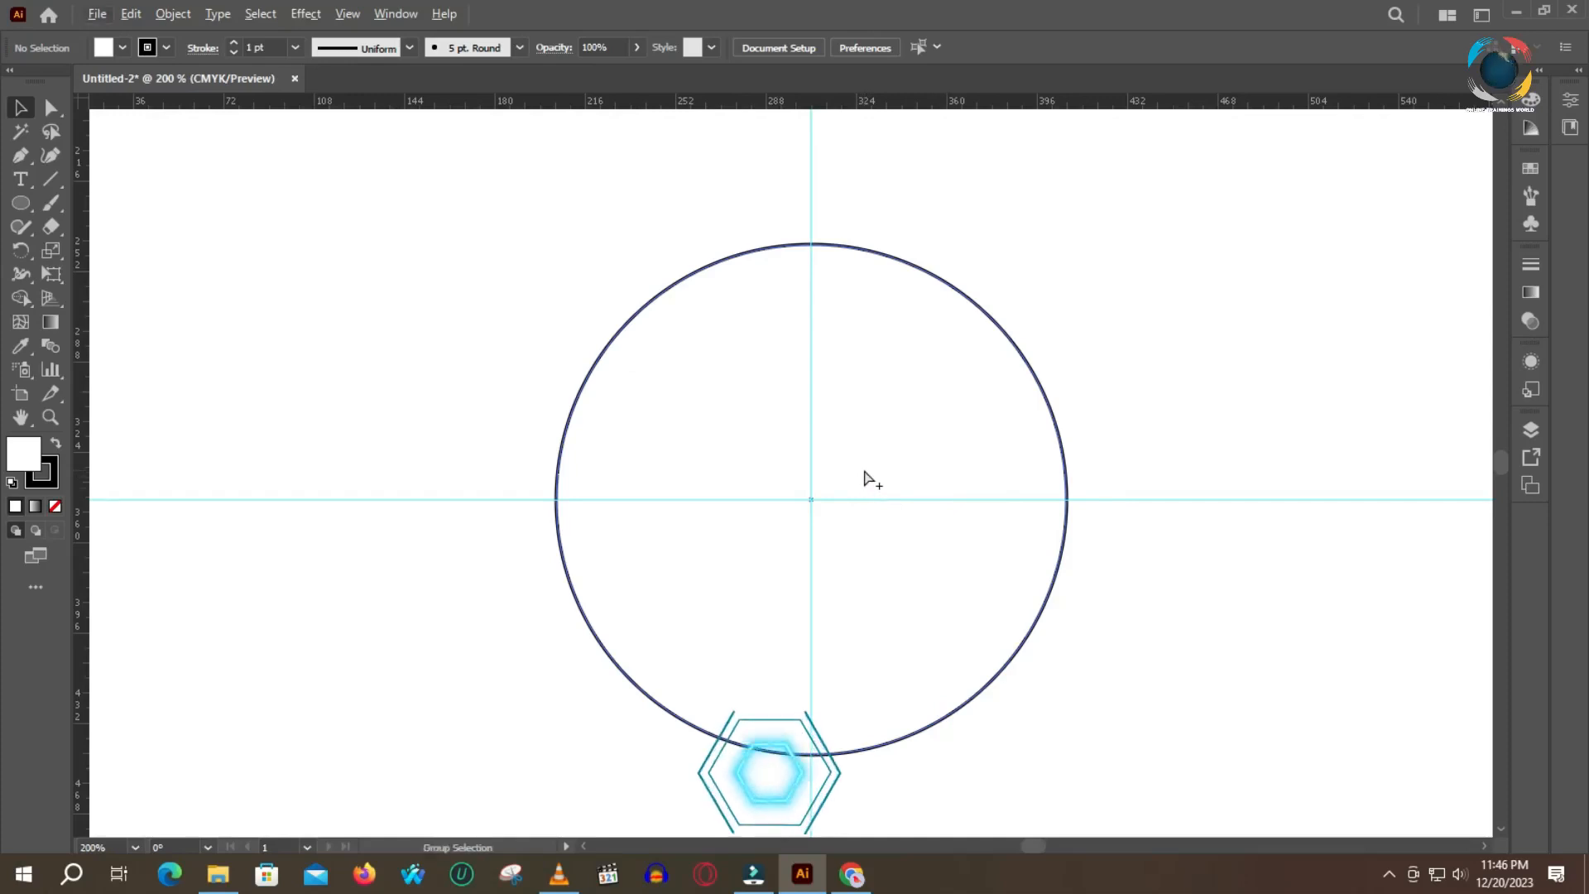
scroll(866, 478, "down", 3)
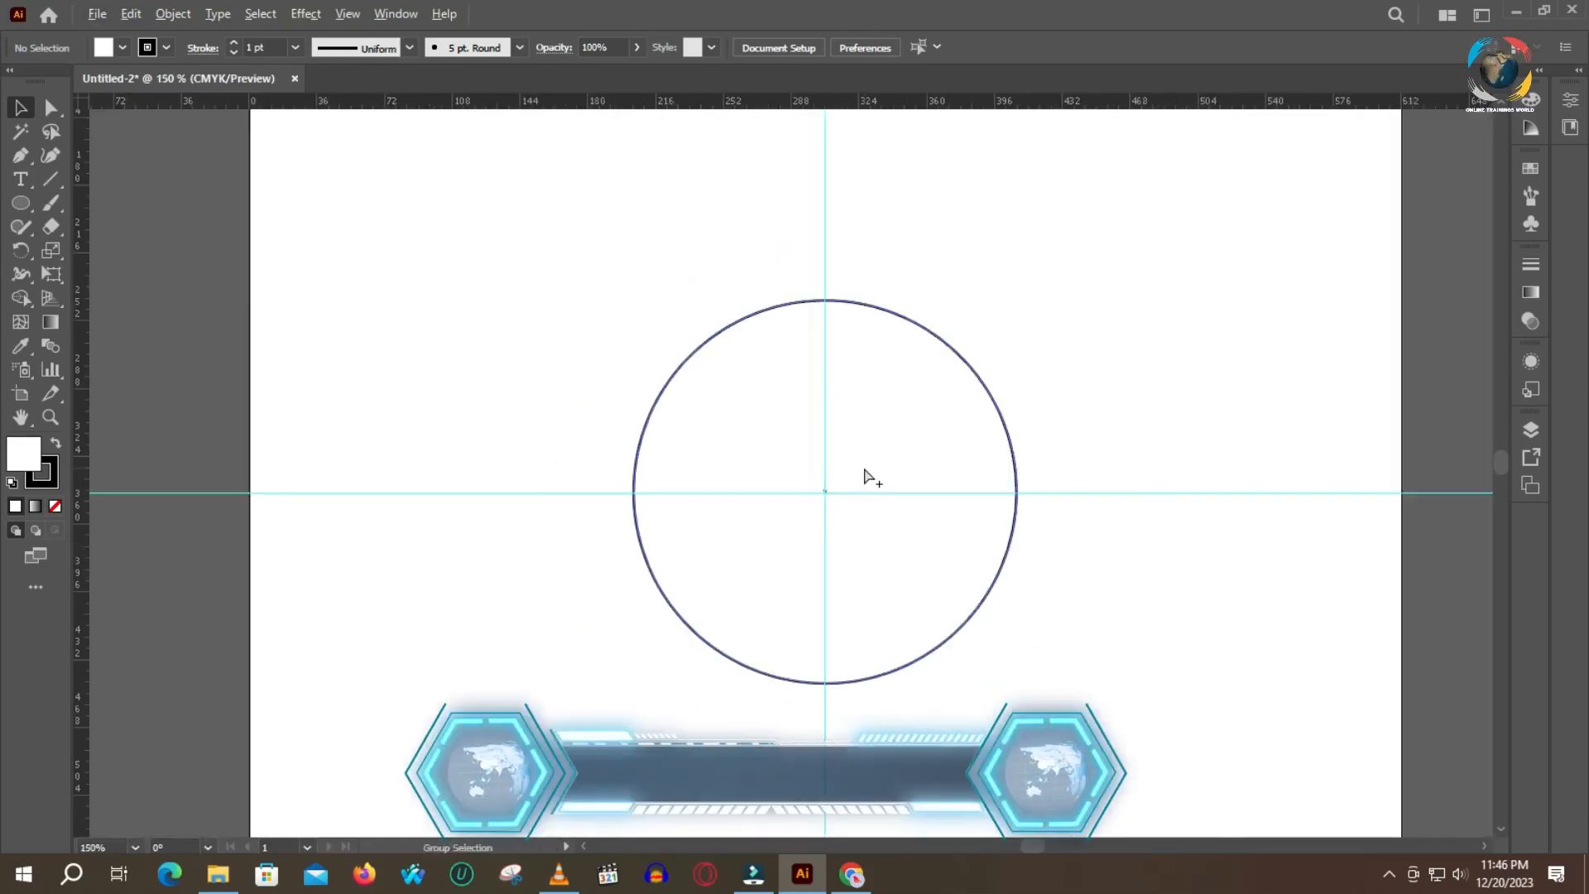
key("space")
left_click_drag(883, 518, 827, 455)
key("space")
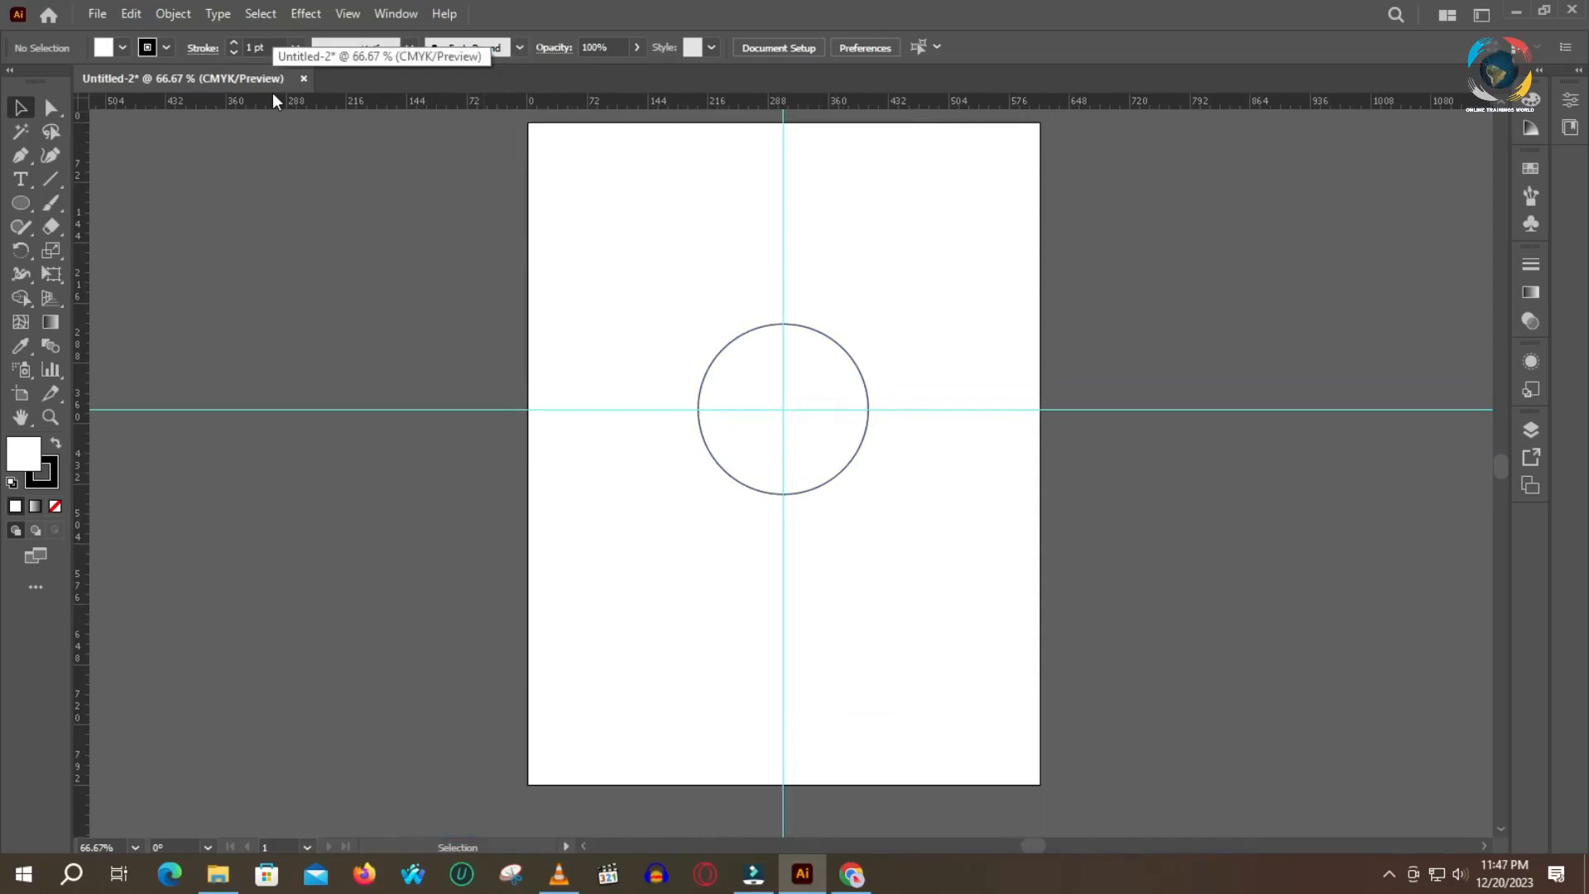
- Create a new 612 x 792 pt Letter document and draw five separate rectangles of different sizes one below another
key("ctrl+n")
key("Return")
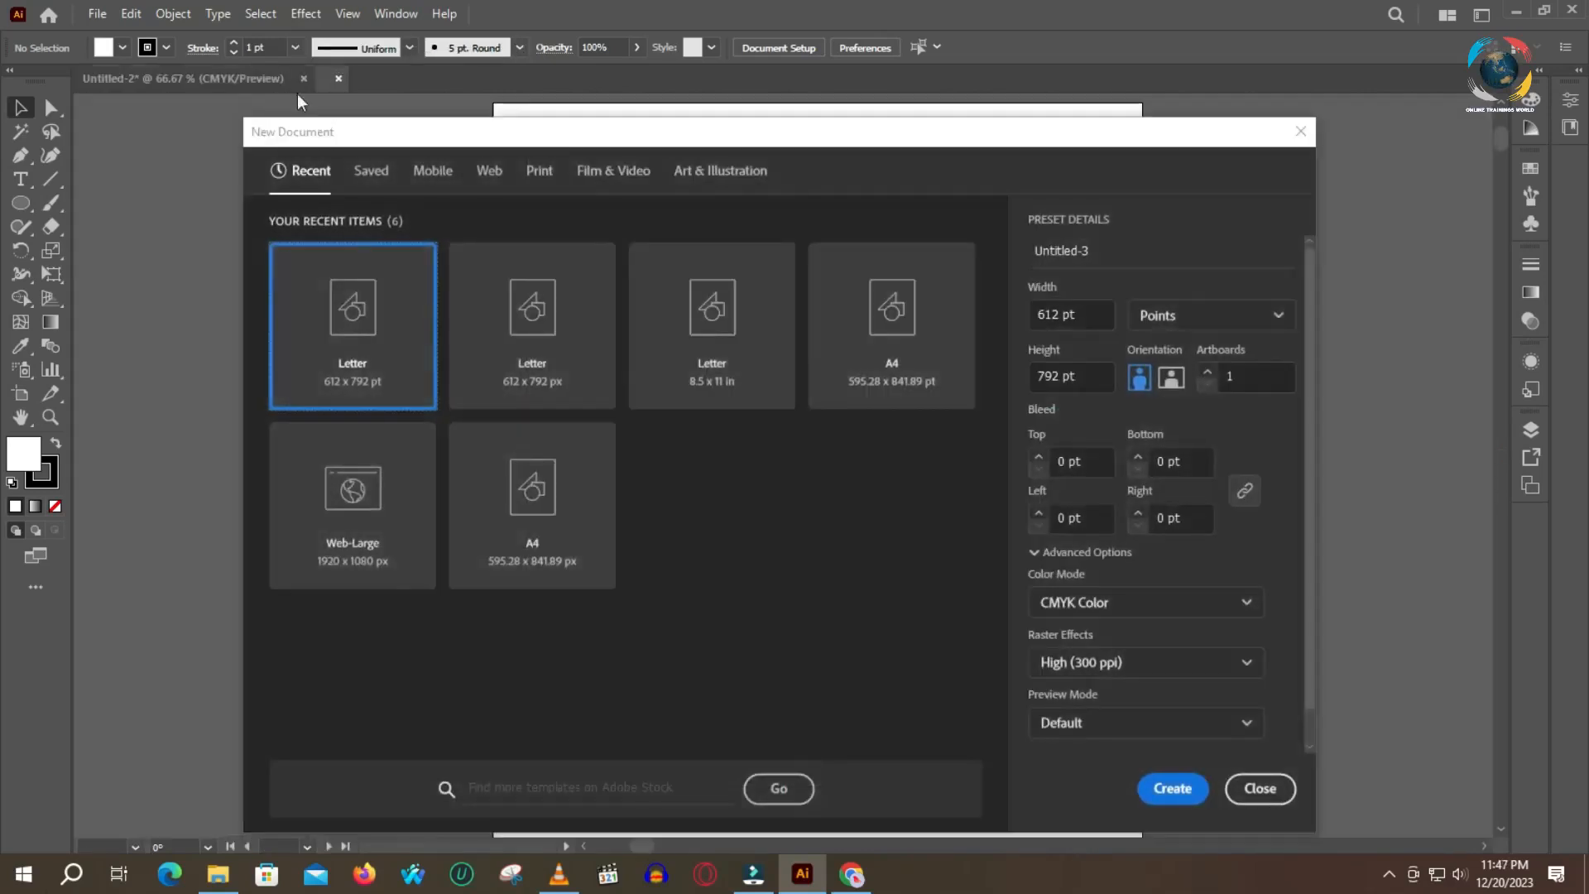
left_click(21, 202)
left_click(100, 207)
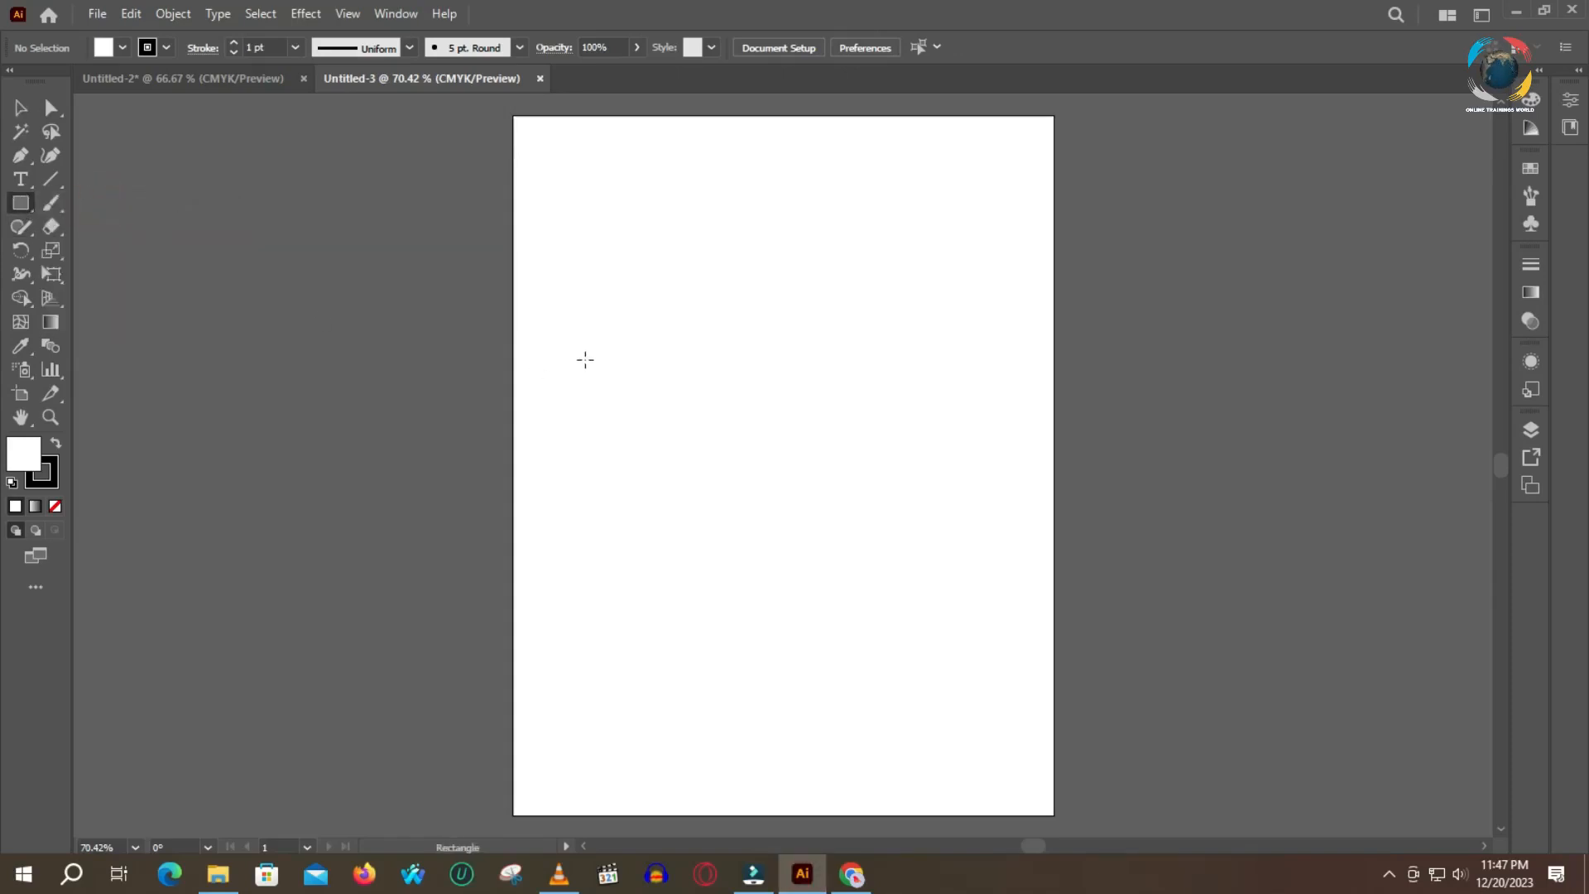
left_click_drag(610, 265, 785, 527)
left_click_drag(660, 548, 739, 617)
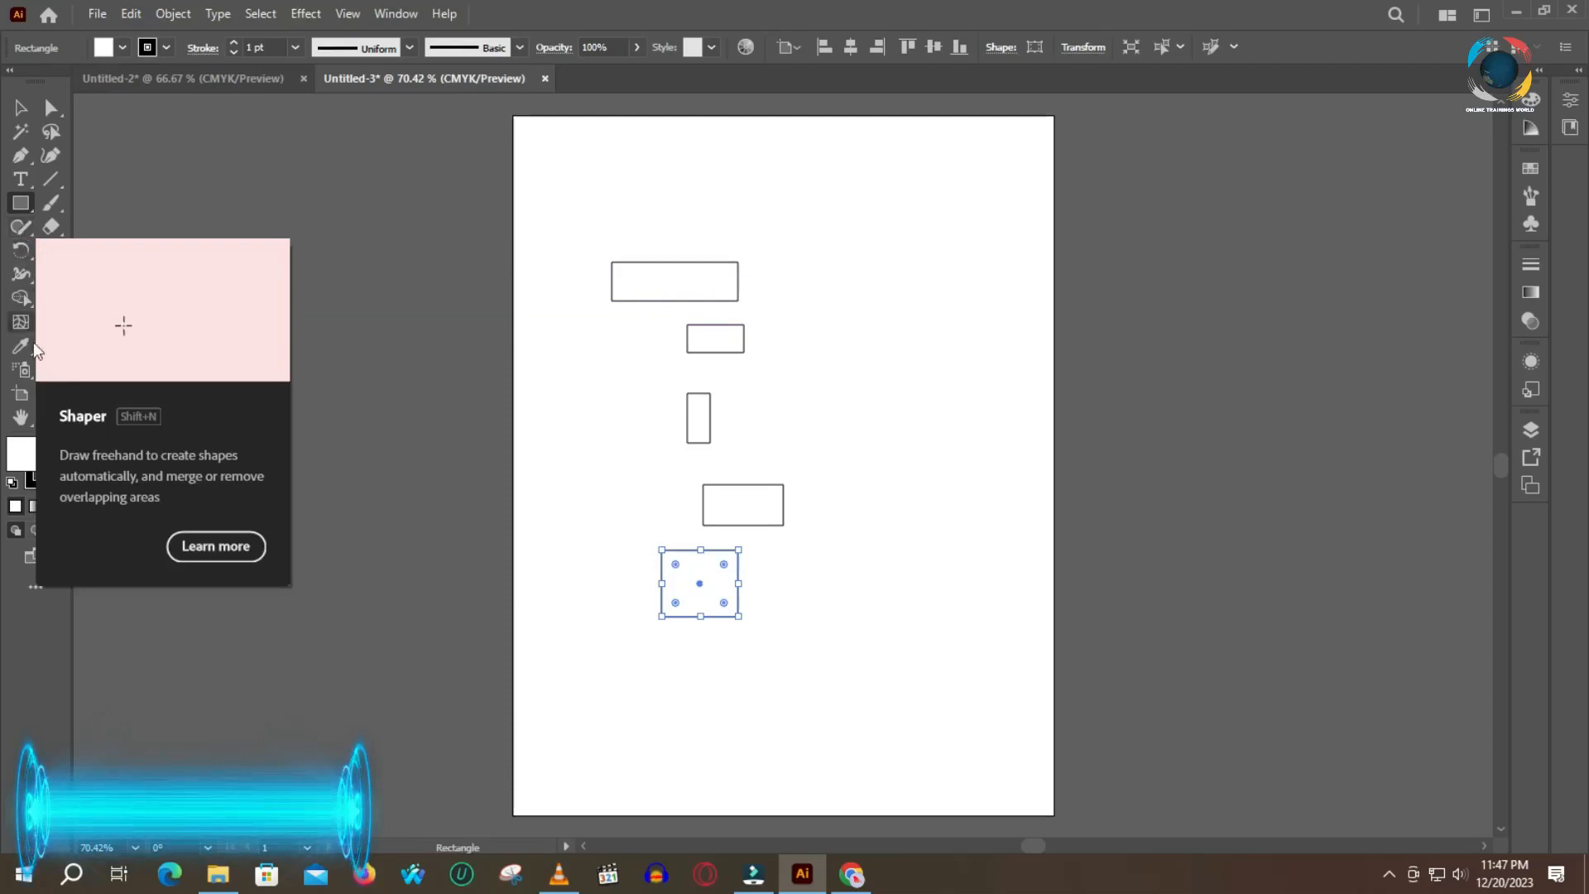
- Fill the selected lowest rectangle with red using the Color Picker
double_click(22, 460)
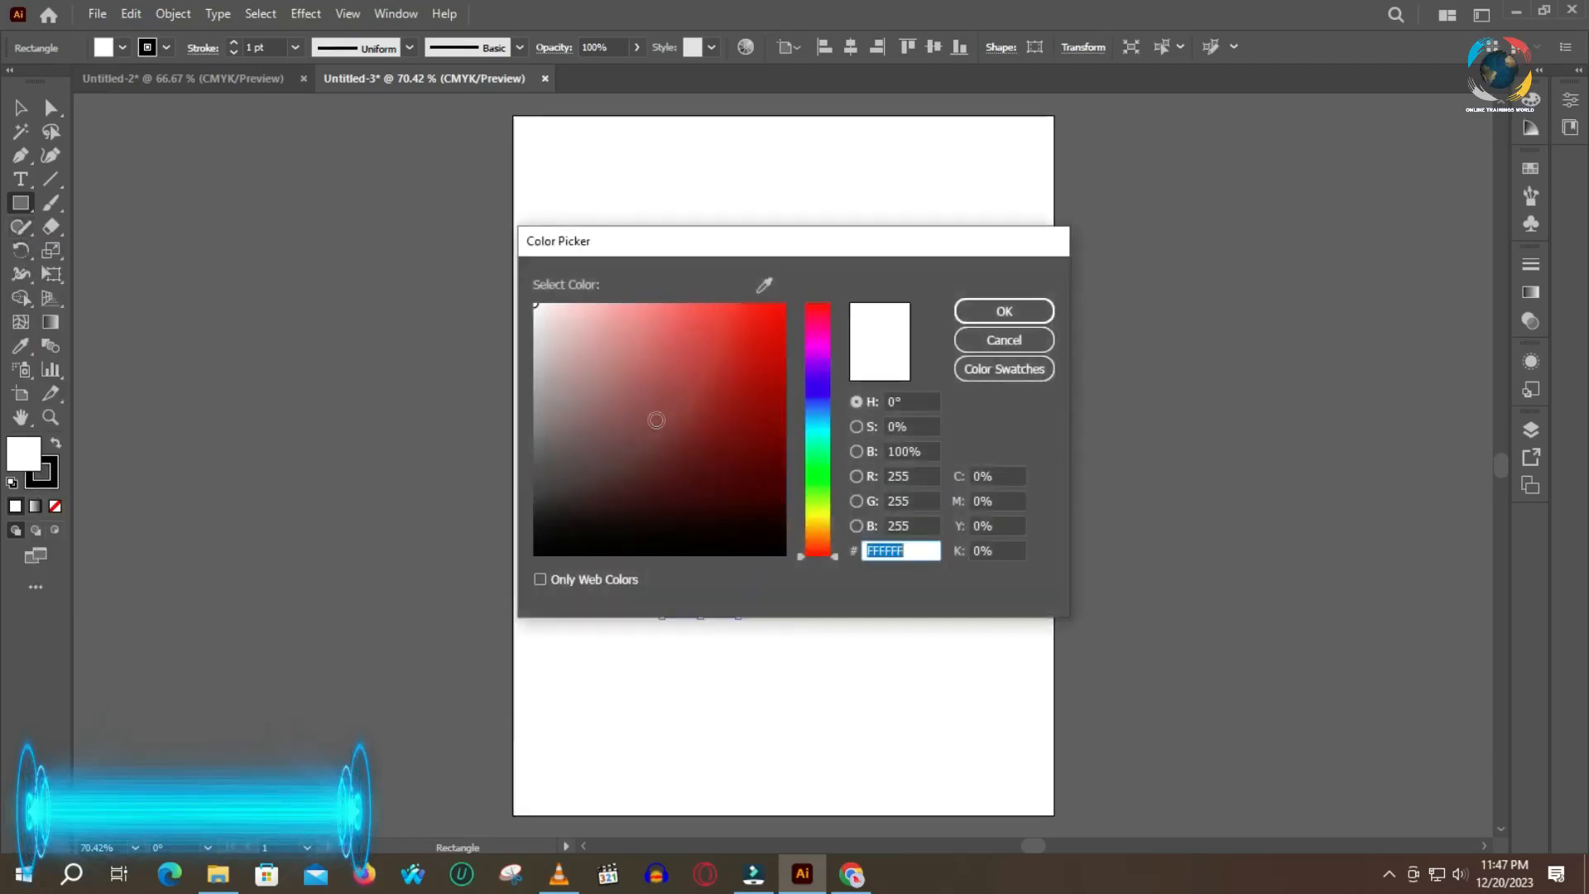
left_click(739, 330)
left_click(1004, 310)
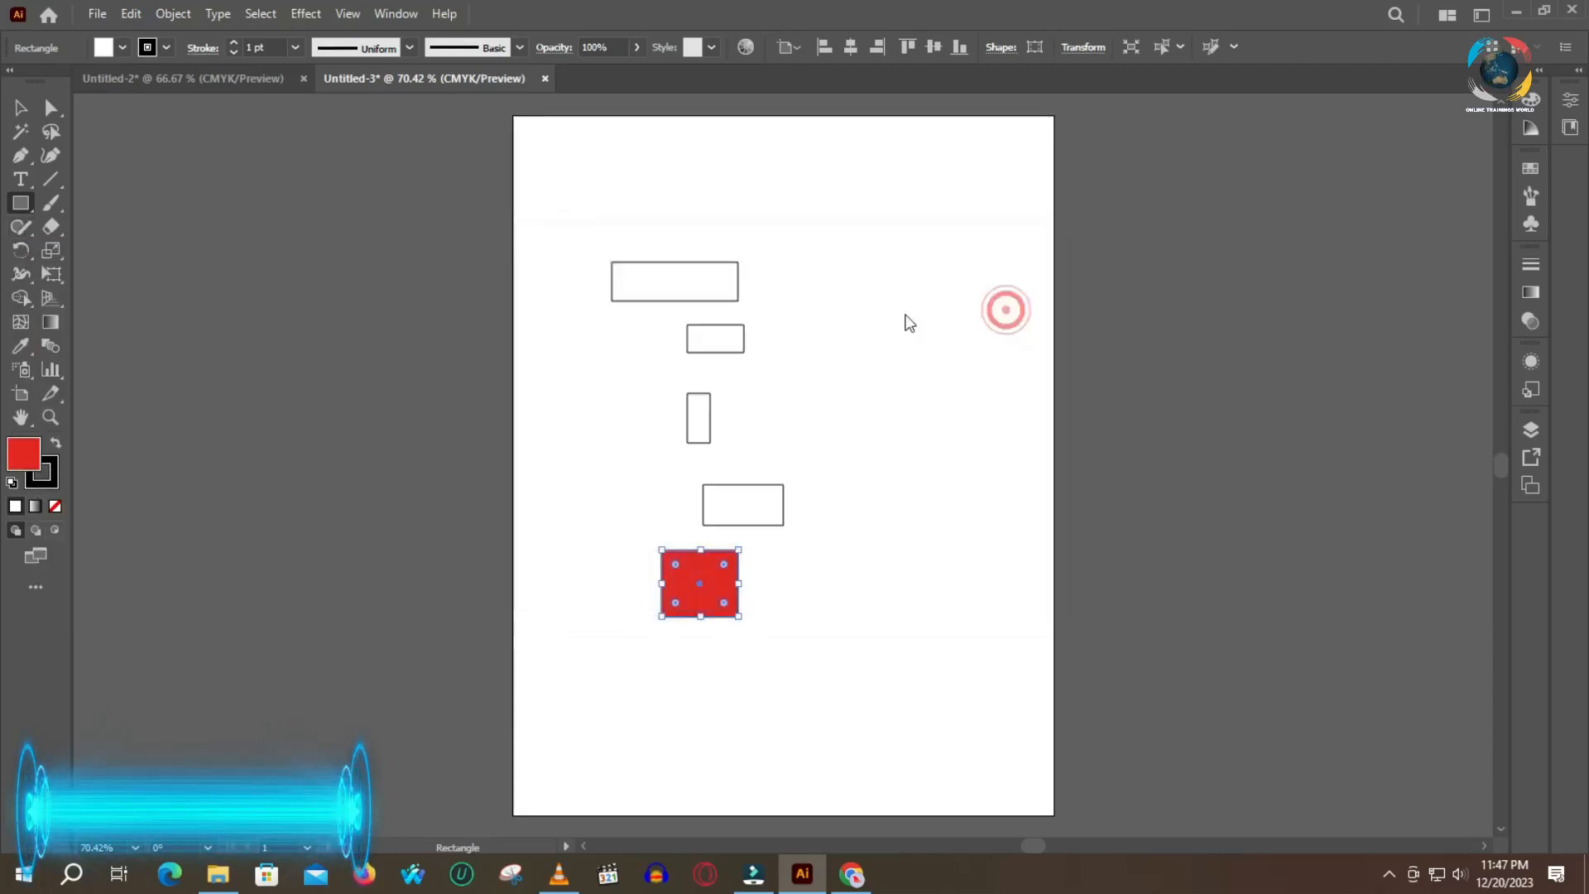
left_click(728, 499)
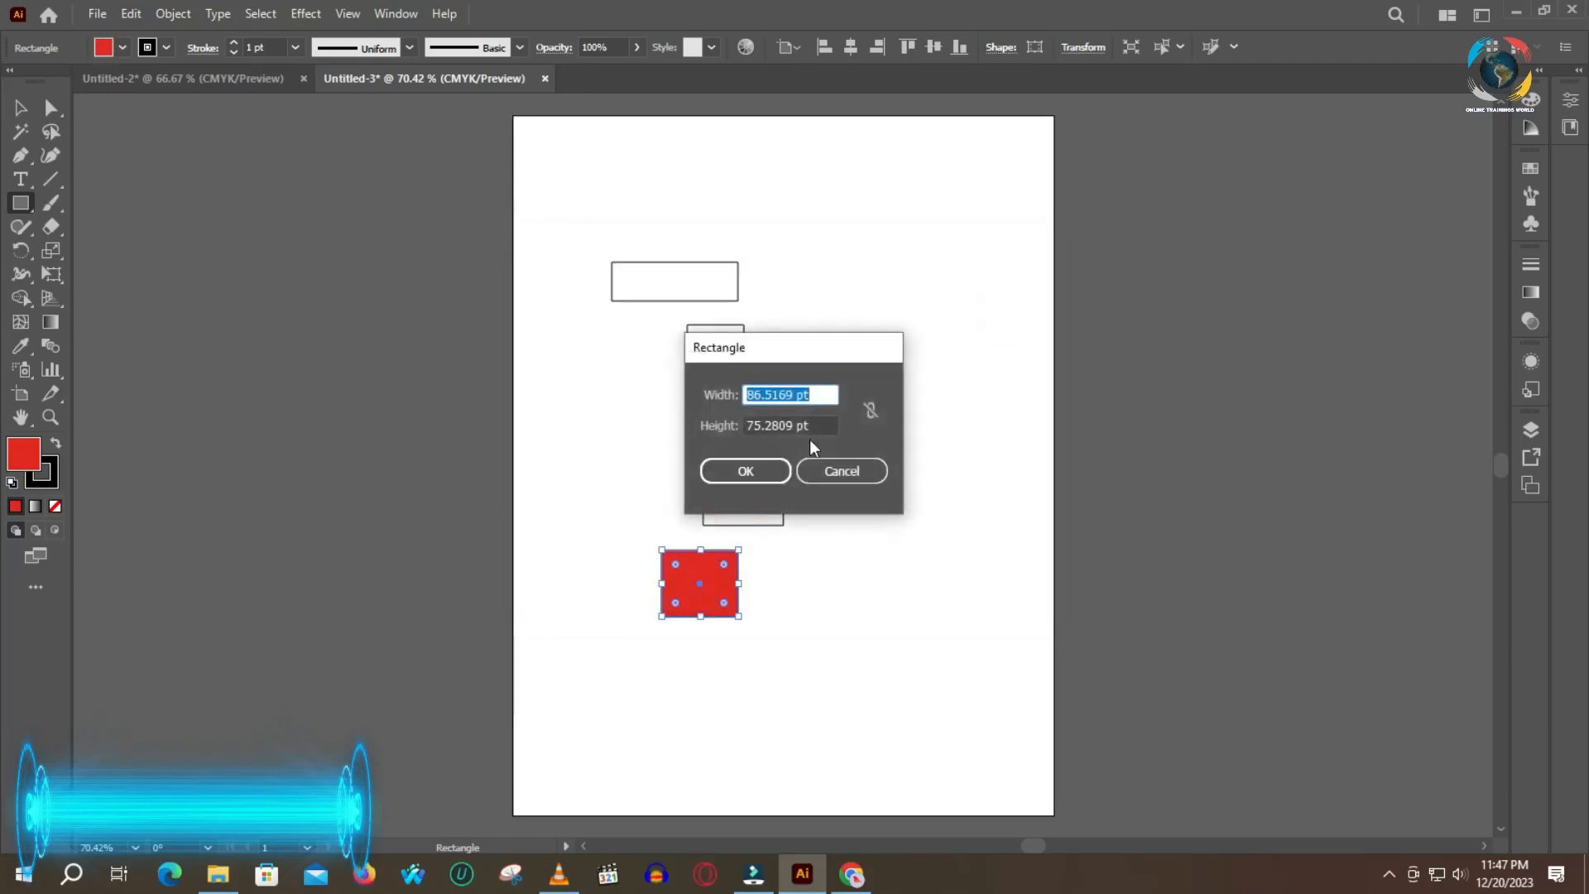
left_click(841, 469)
left_click(21, 347)
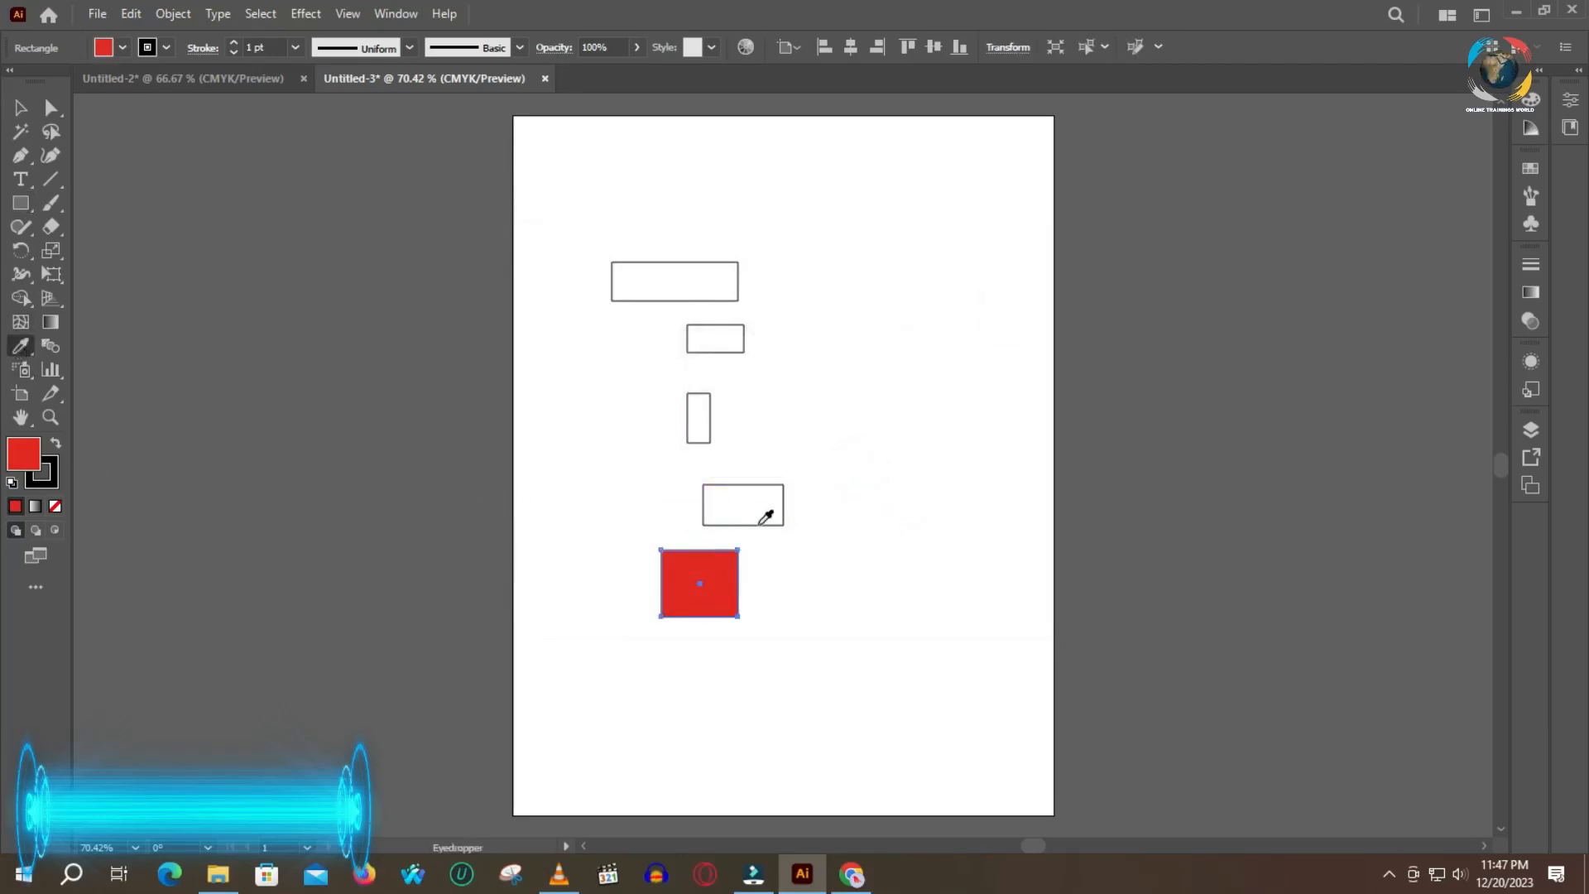
double_click(37, 460)
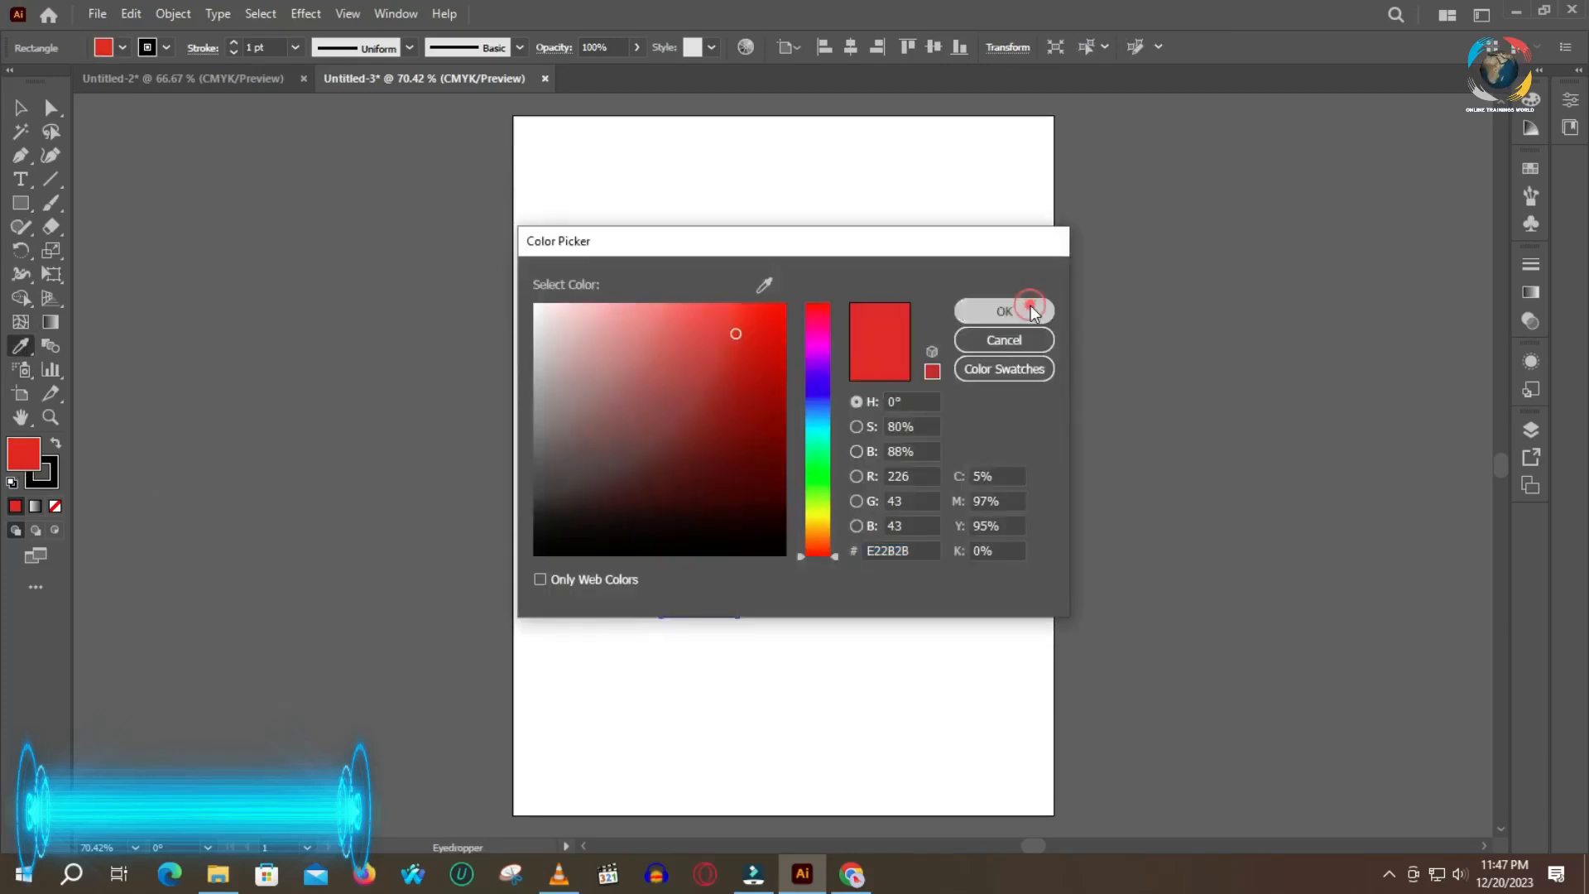
left_click(1004, 310)
- Fill the white rectangle directly above the red one with dark maroon using the Color Picker
key("v")
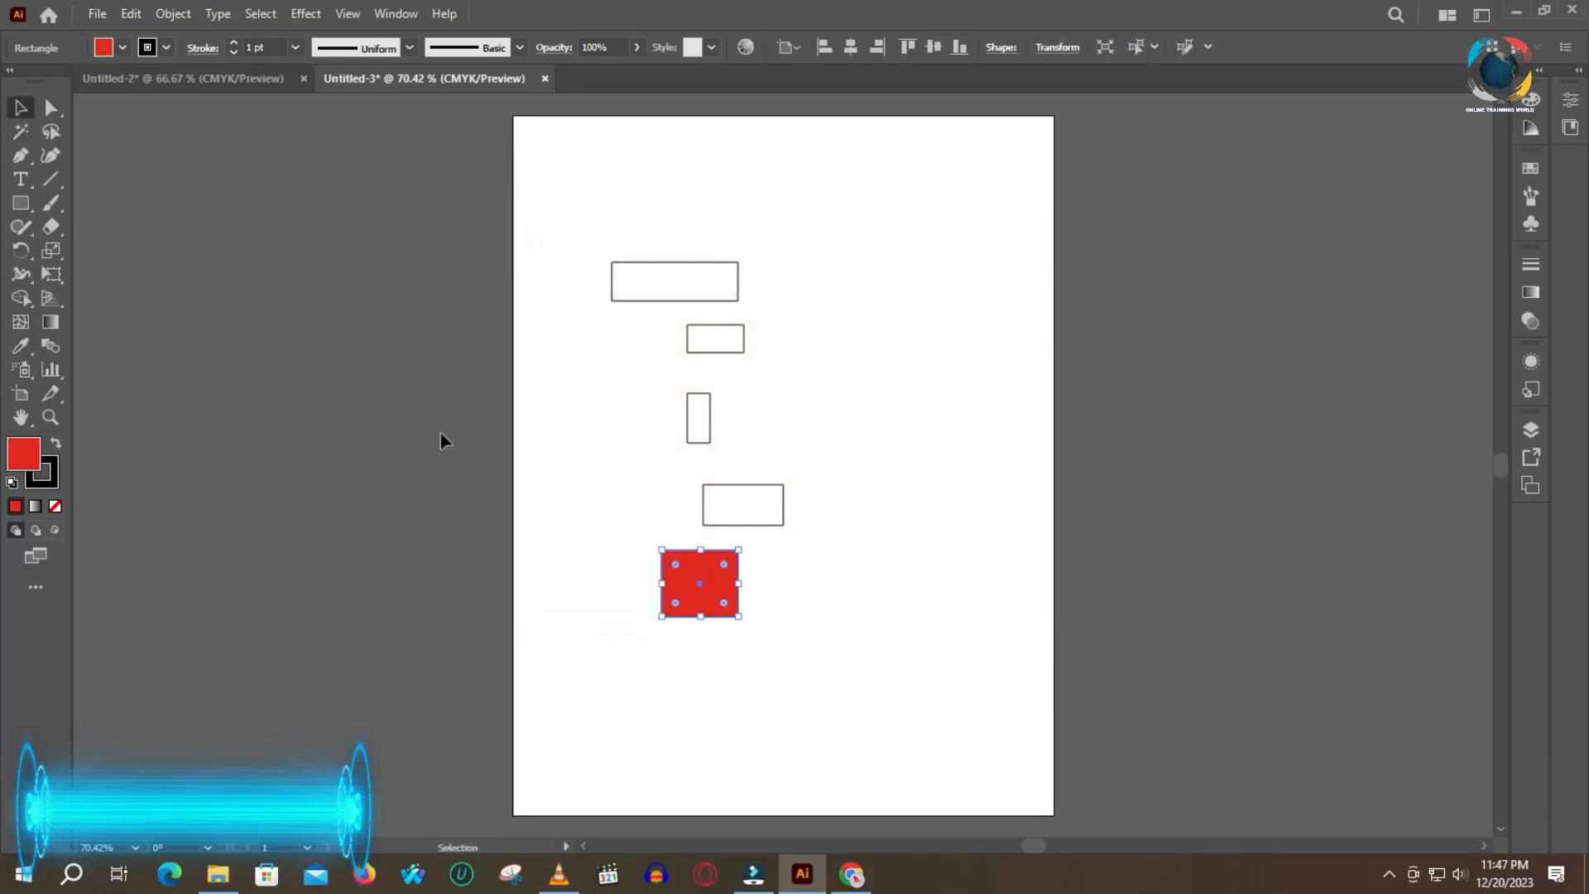
left_click(715, 519)
double_click(24, 468)
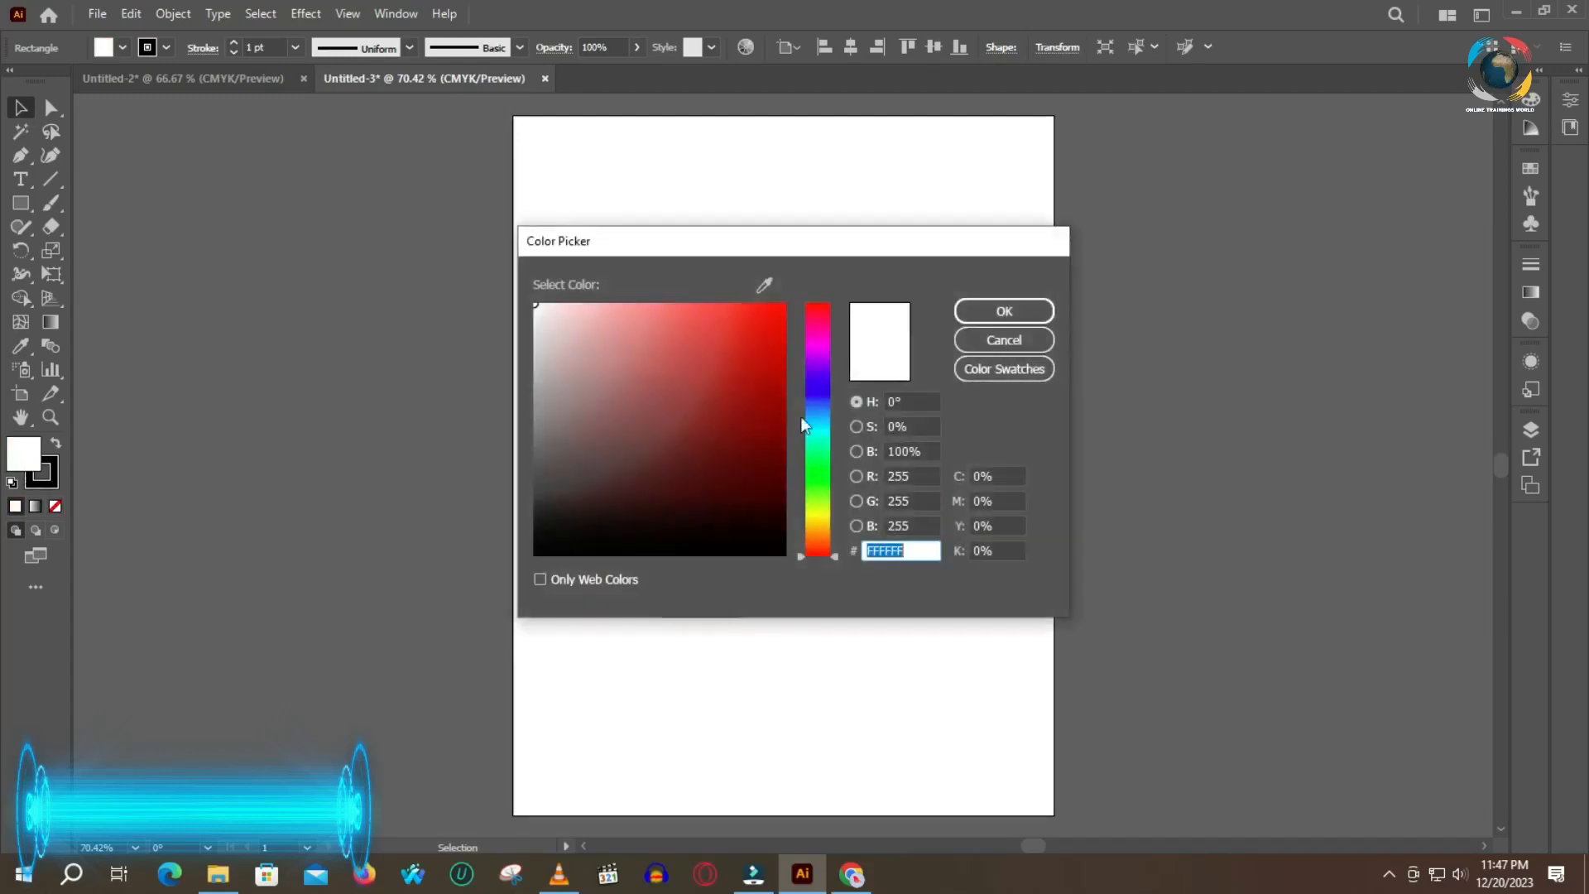
left_click(727, 472)
left_click(1004, 311)
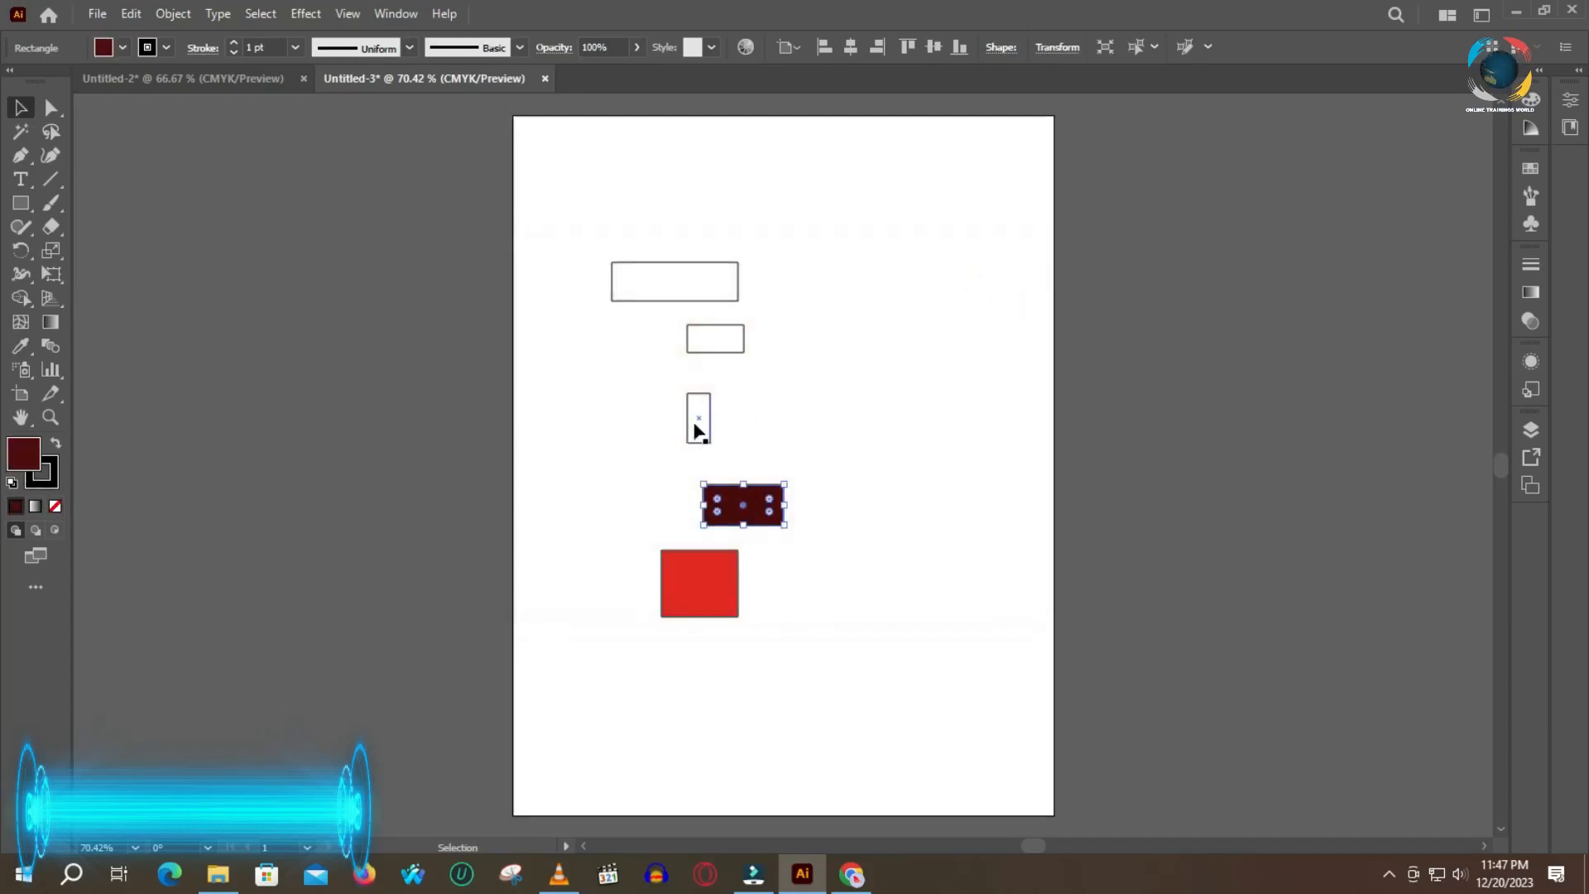
- Fill the narrow upright rectangle in the middle of the column with dark blue, using a hue of 220°
left_click(698, 442)
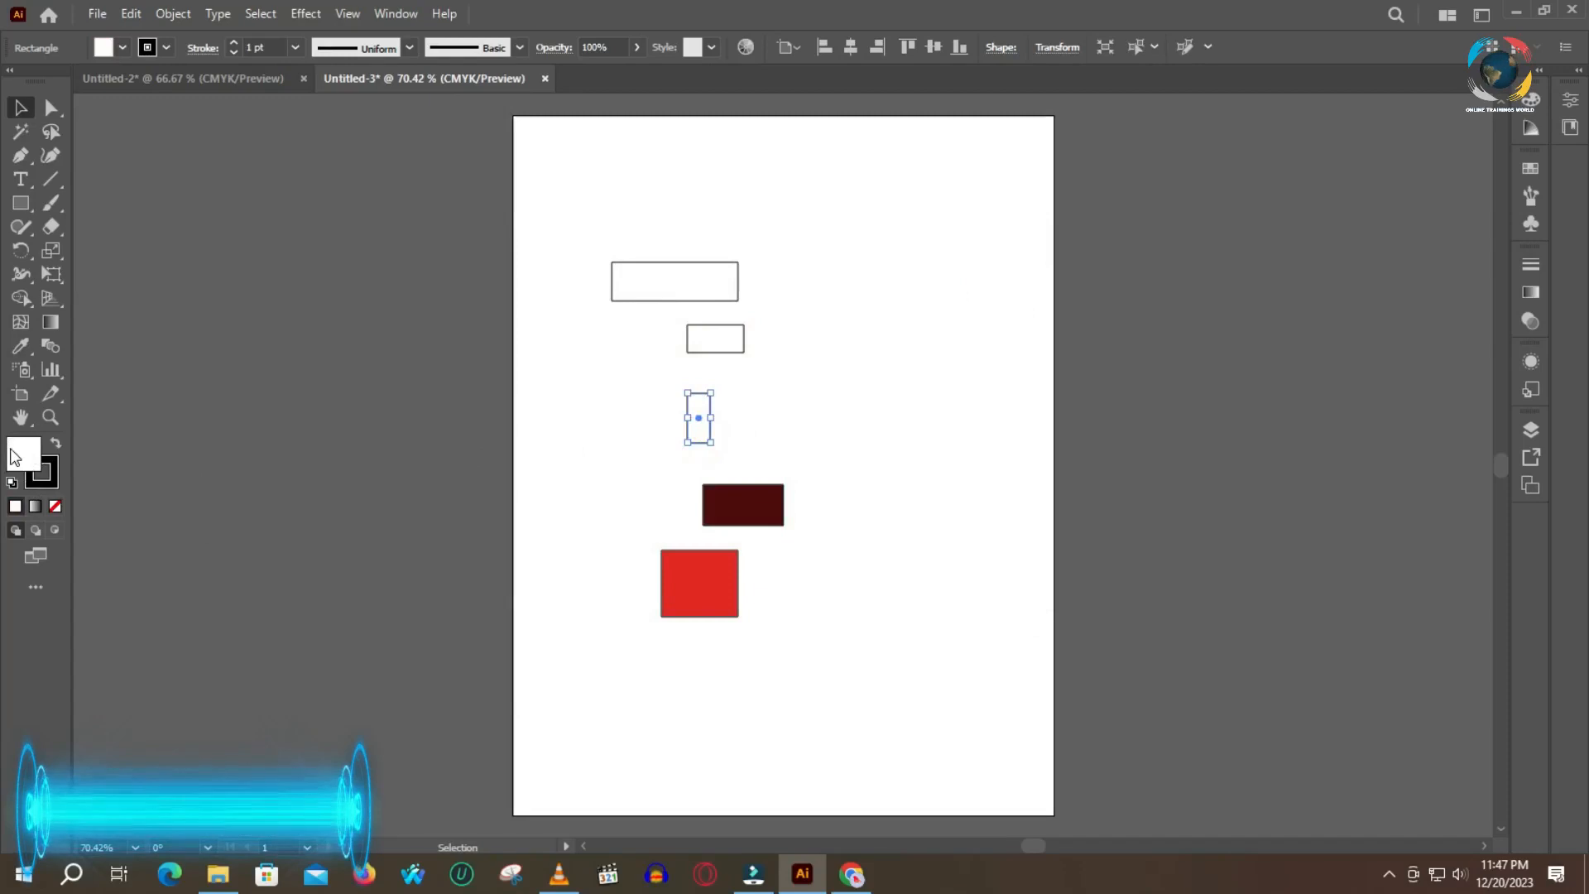
double_click(24, 453)
left_click(815, 381)
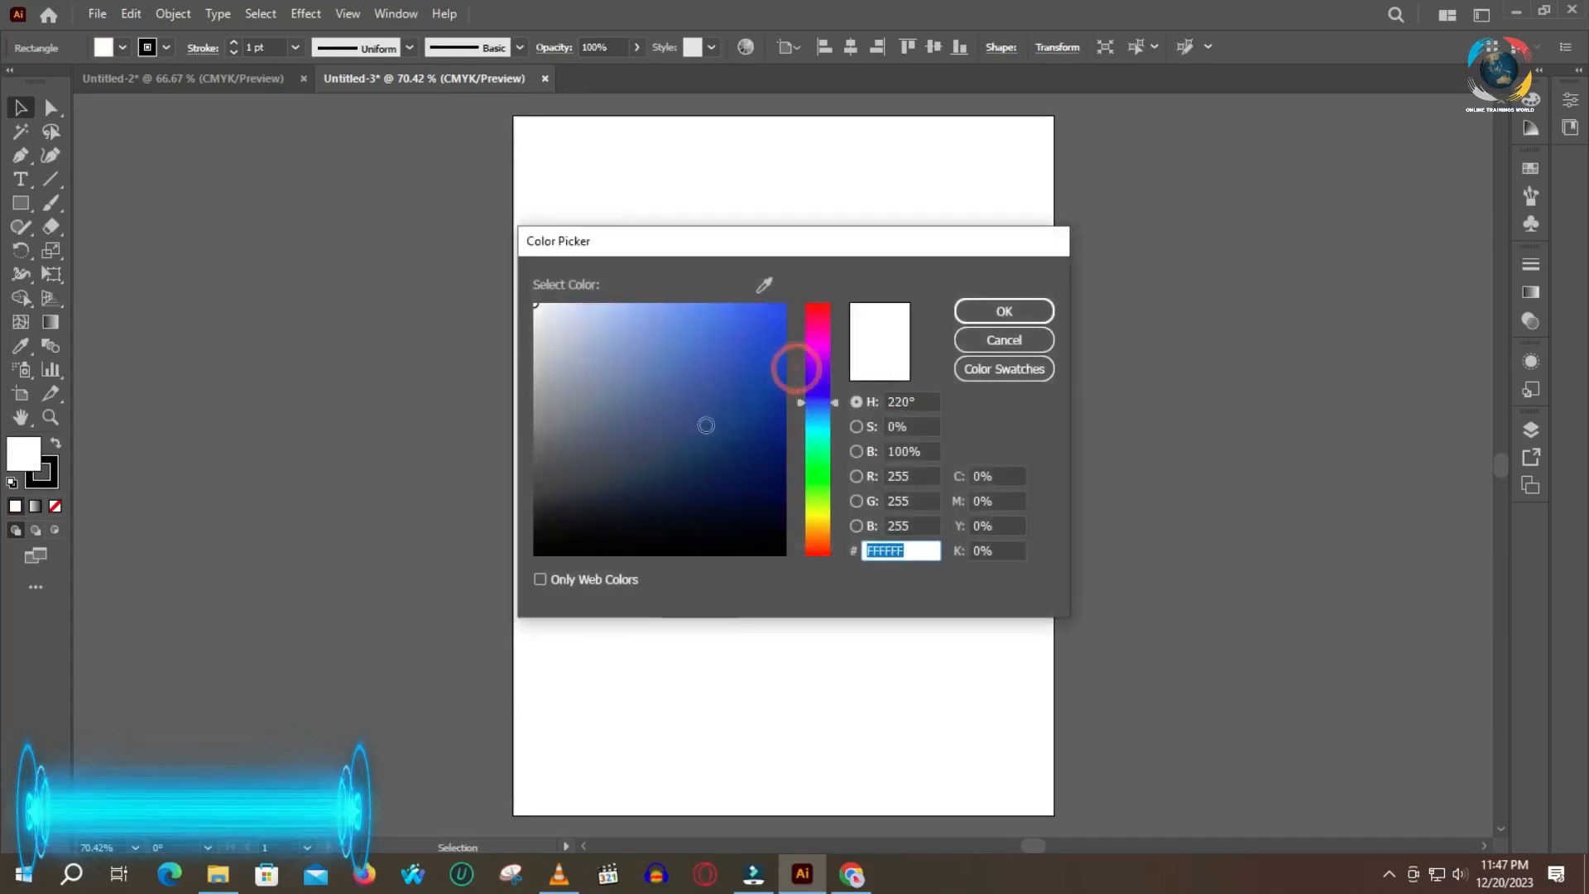
left_click(692, 430)
left_click(1004, 310)
- Fill the small second rectangle from the top of the column with dark green 256048
left_click(726, 352)
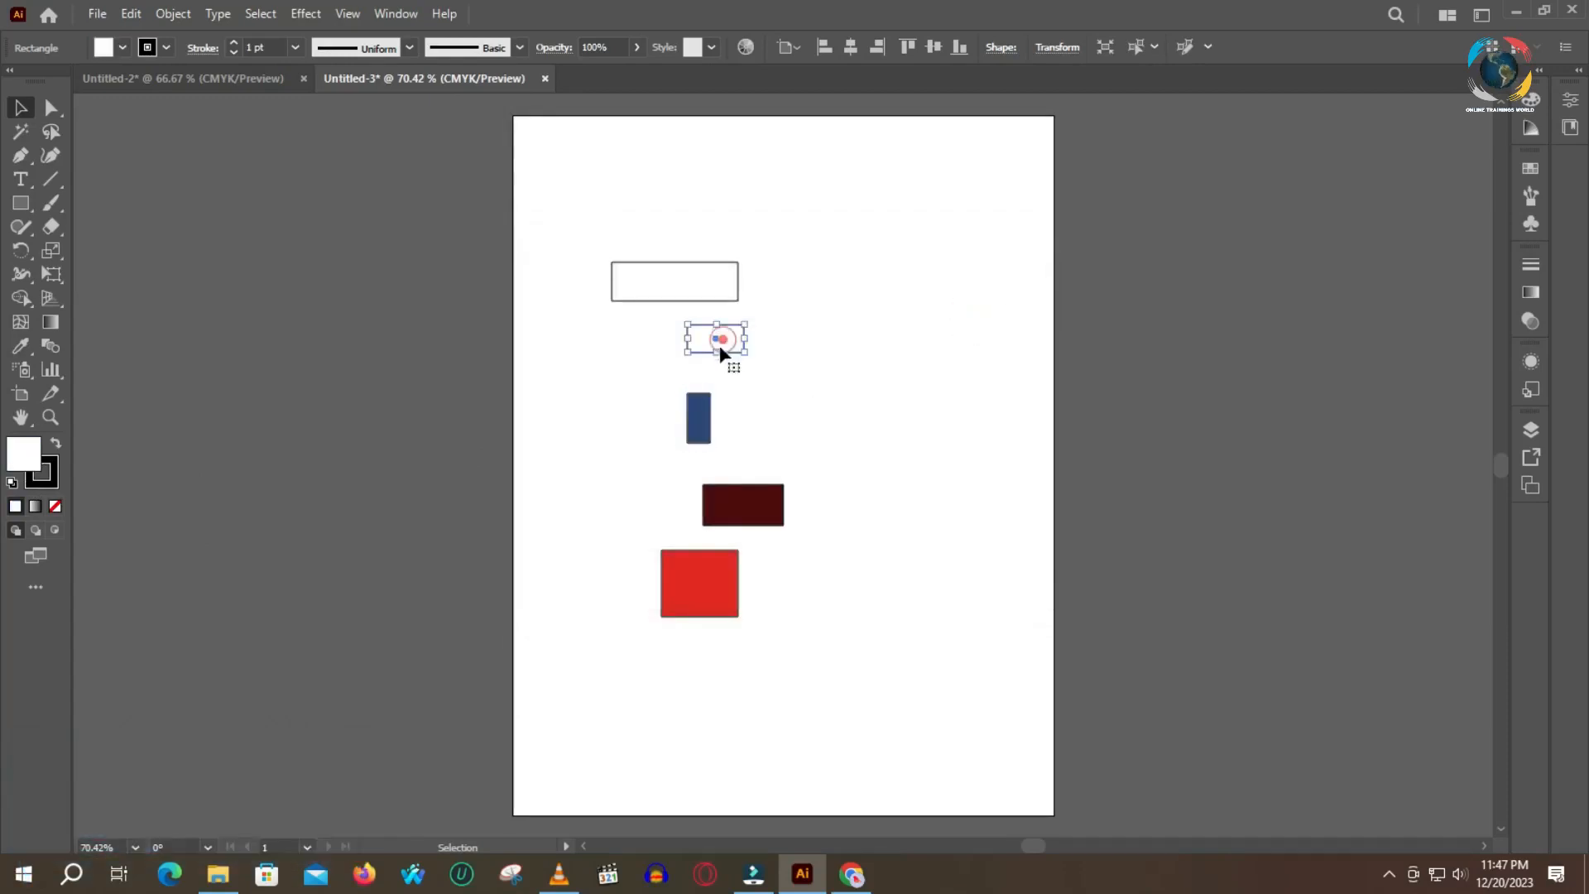
left_click(31, 449)
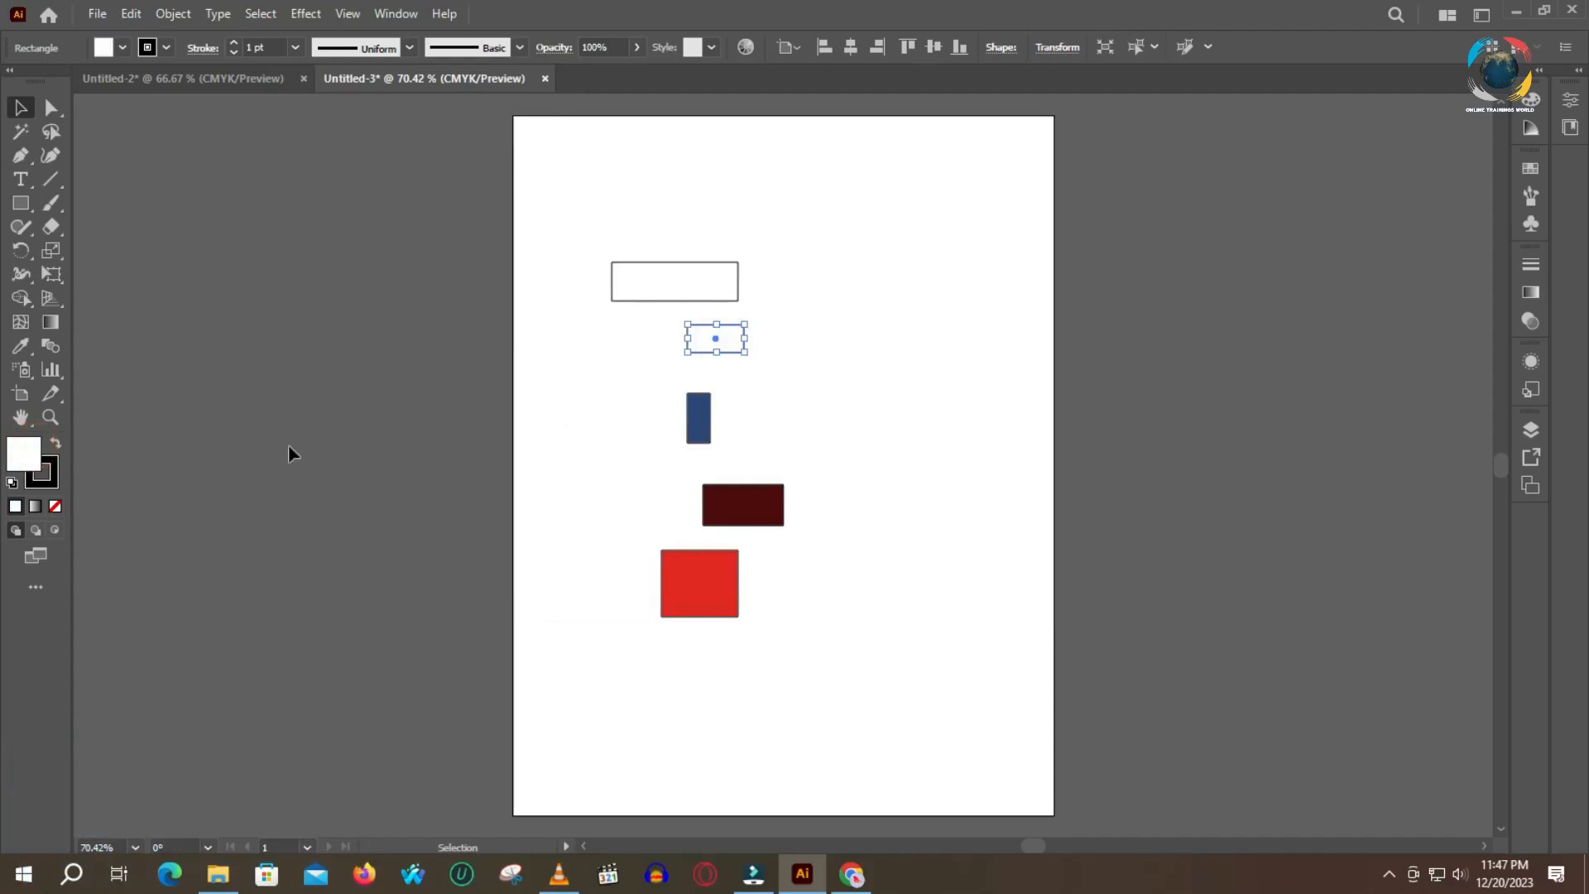
double_click(23, 457)
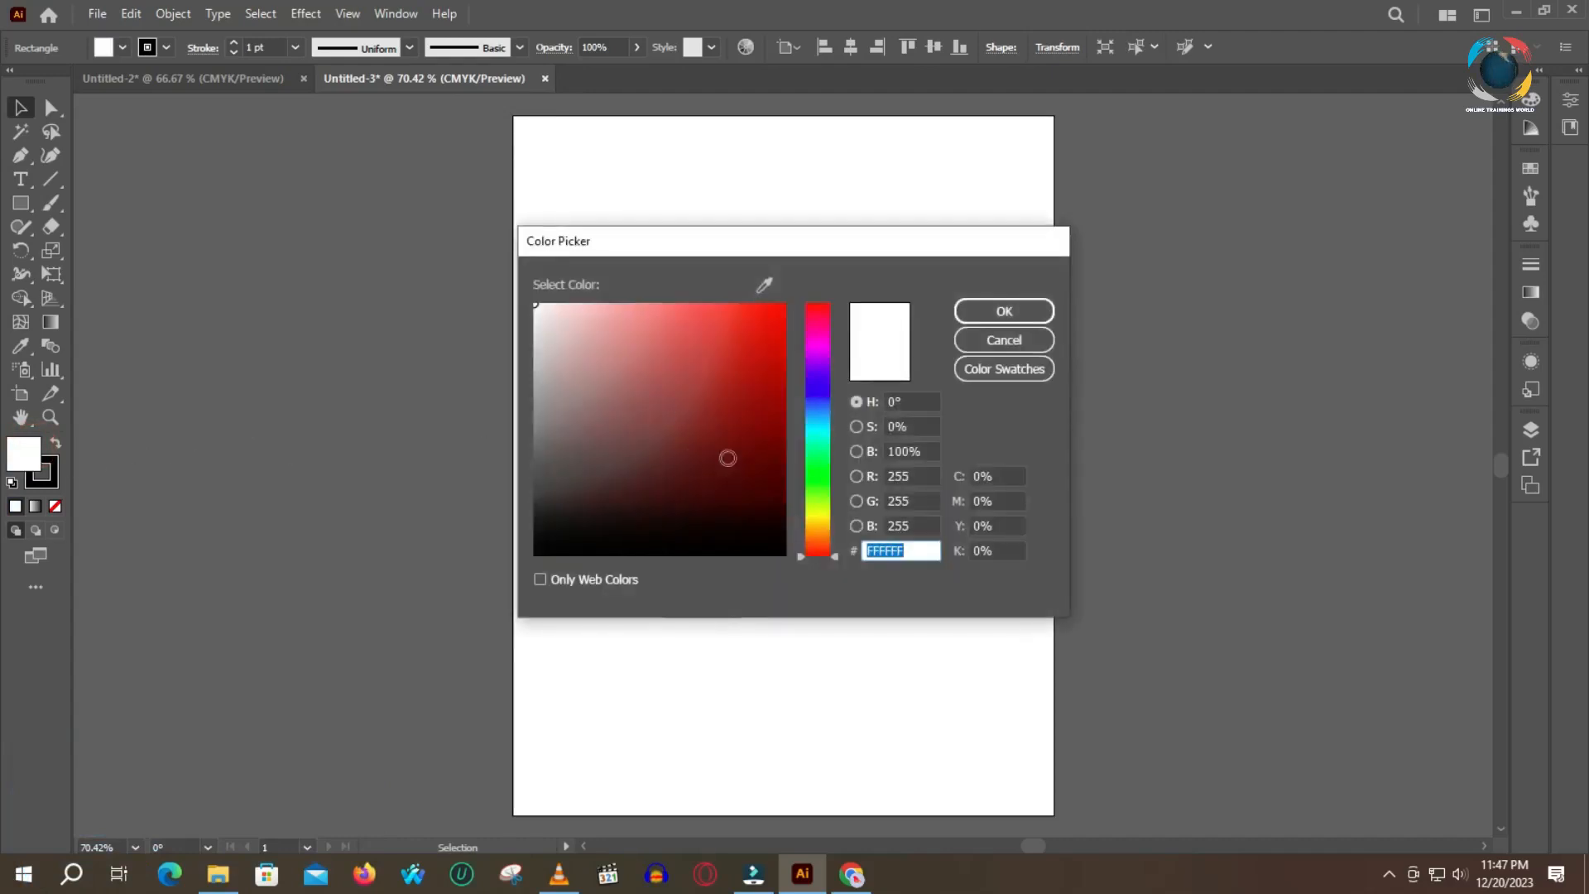
left_click(803, 449)
left_click(688, 458)
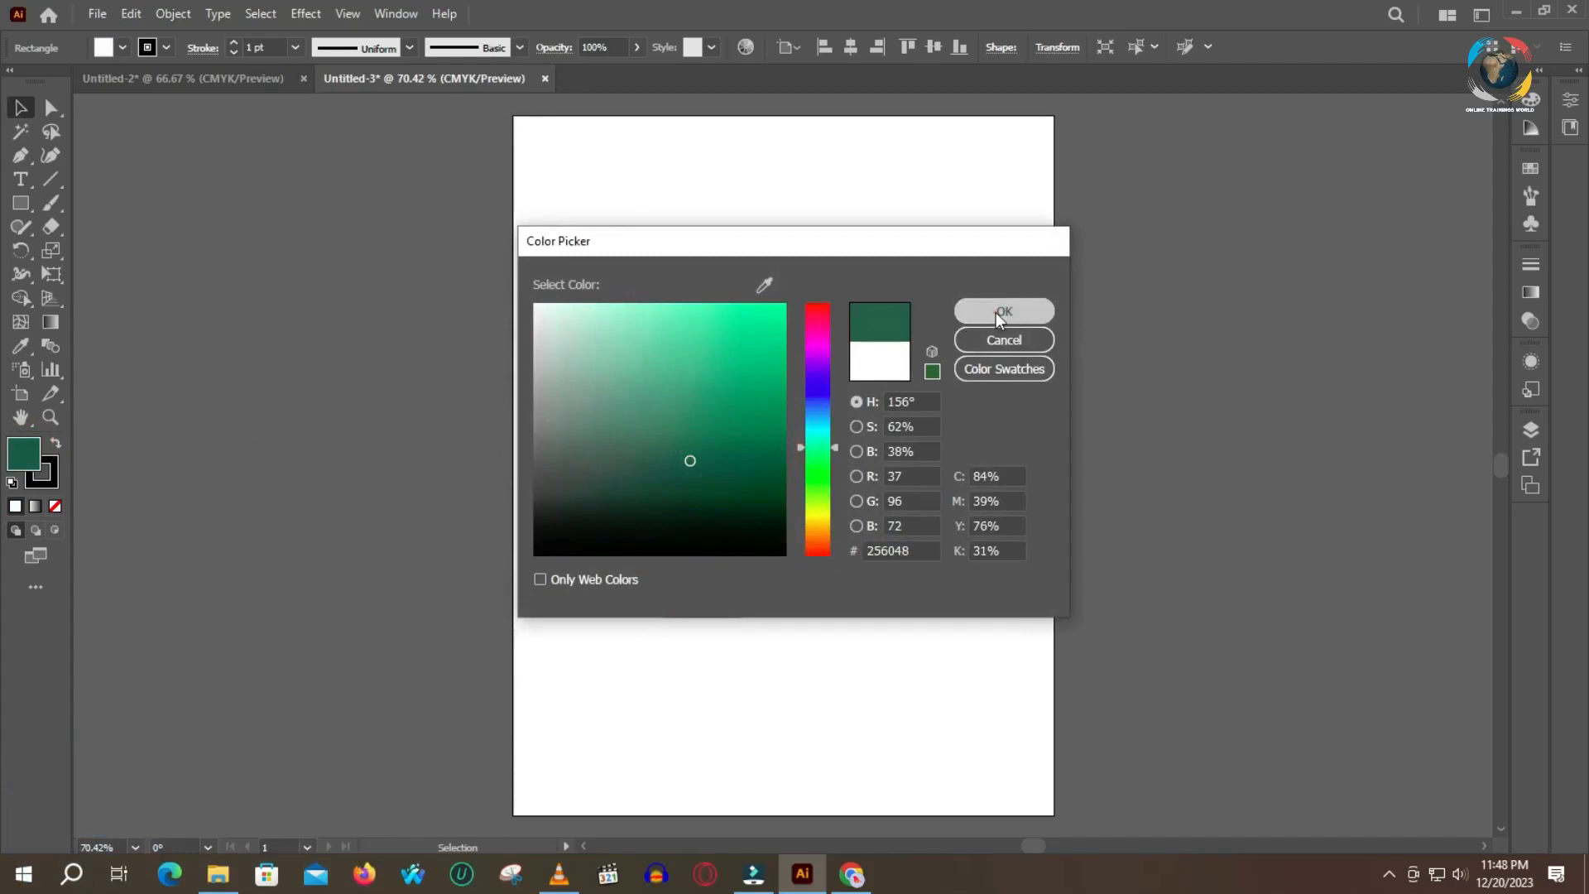
left_click(1004, 312)
- Fill the topmost rectangle with green 487025 and step out of its isolation back to Layer 1
double_click(671, 273)
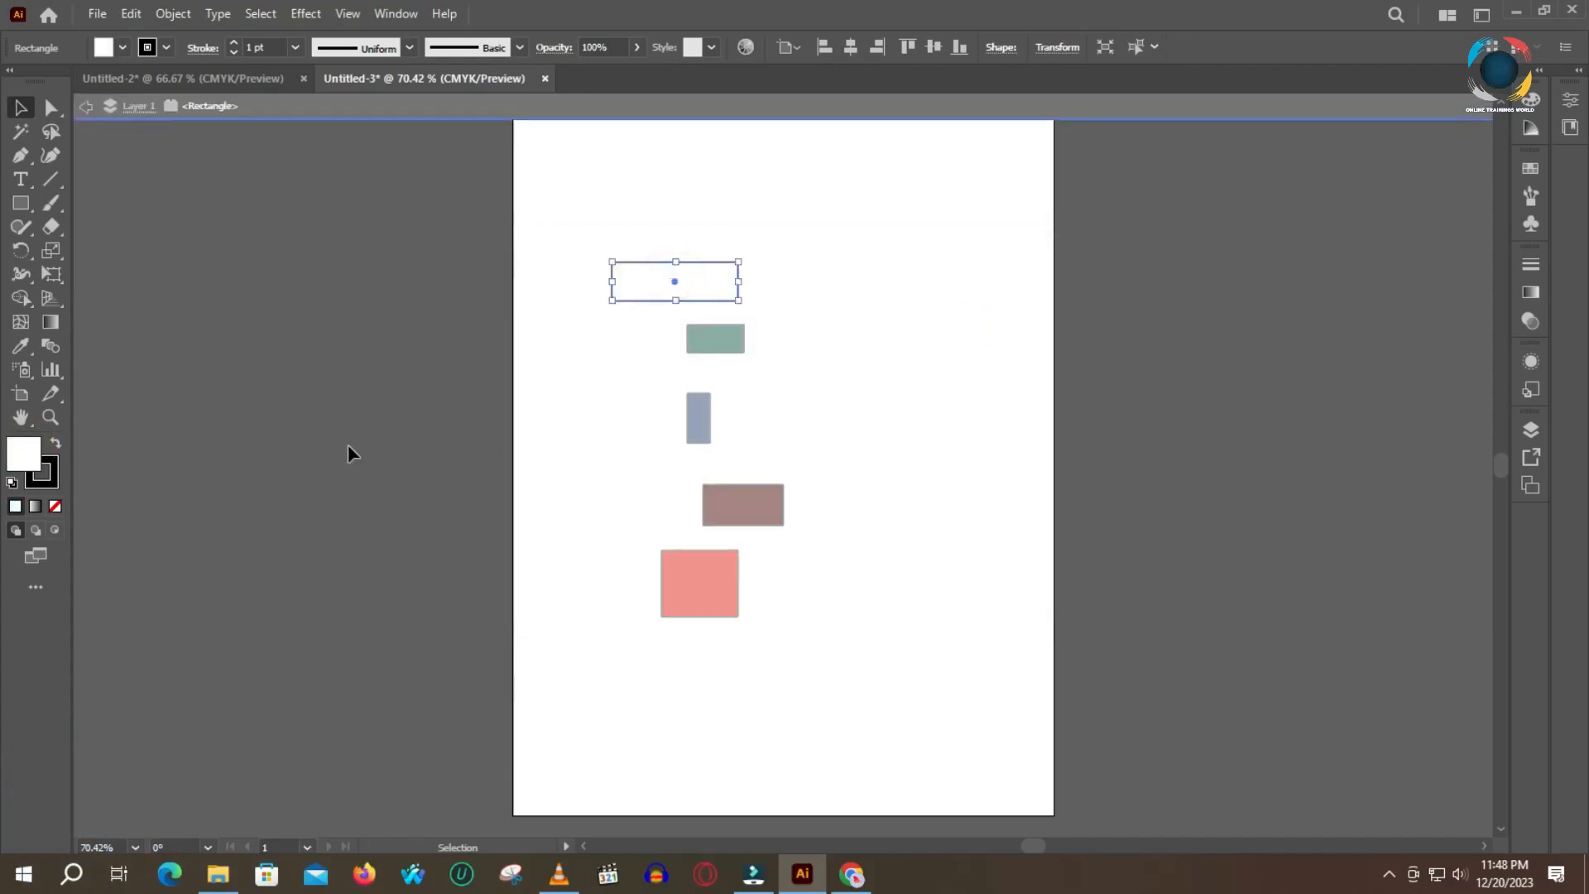
double_click(35, 458)
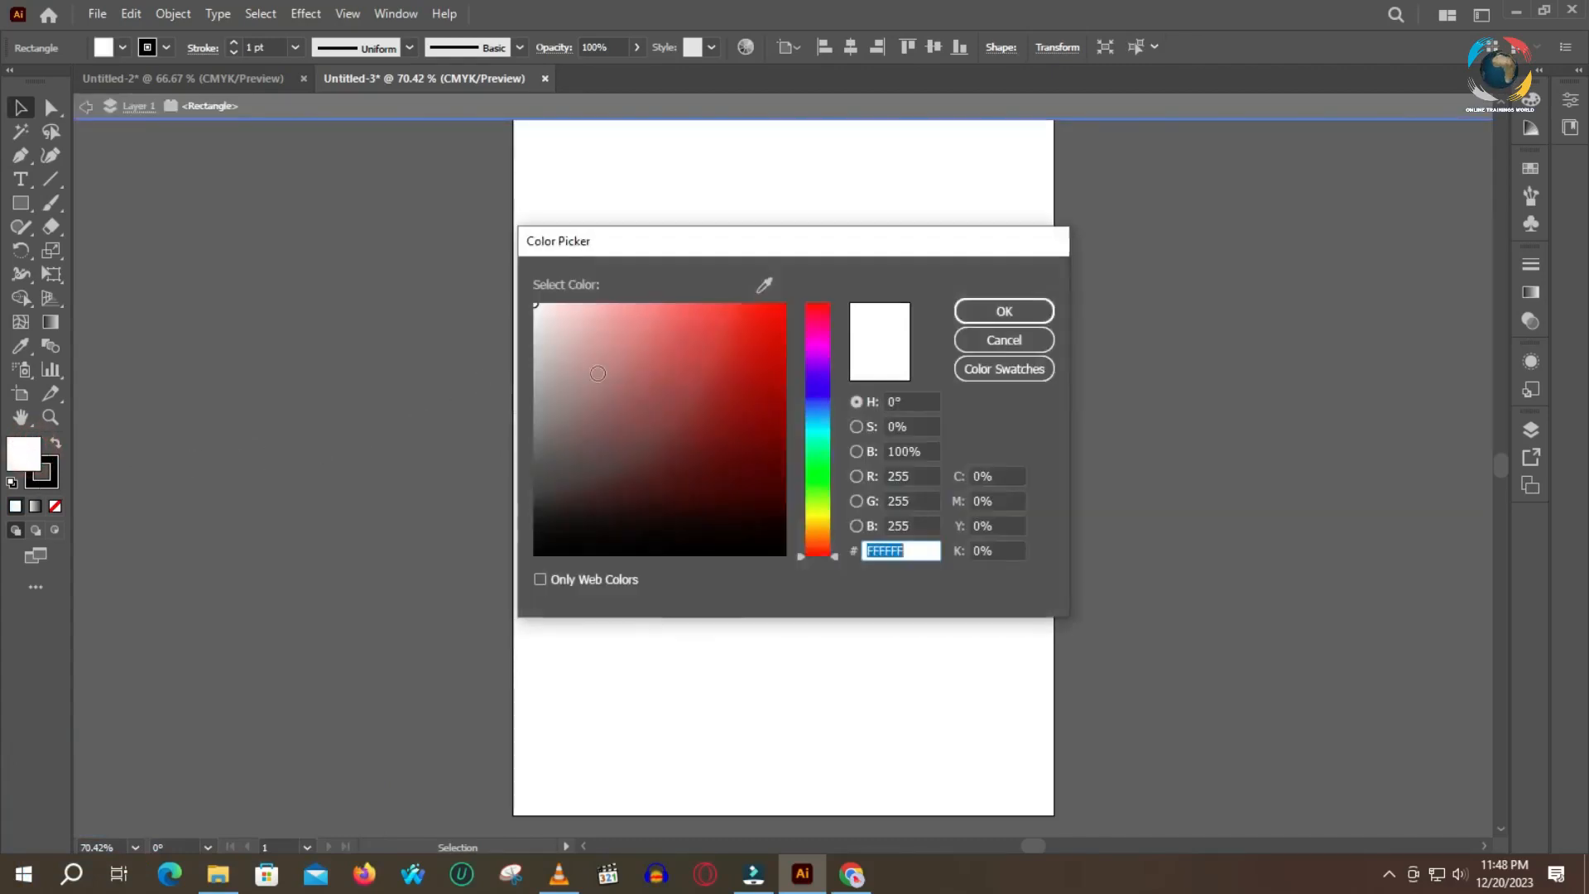
left_click_drag(818, 434, 813, 499)
left_click(703, 444)
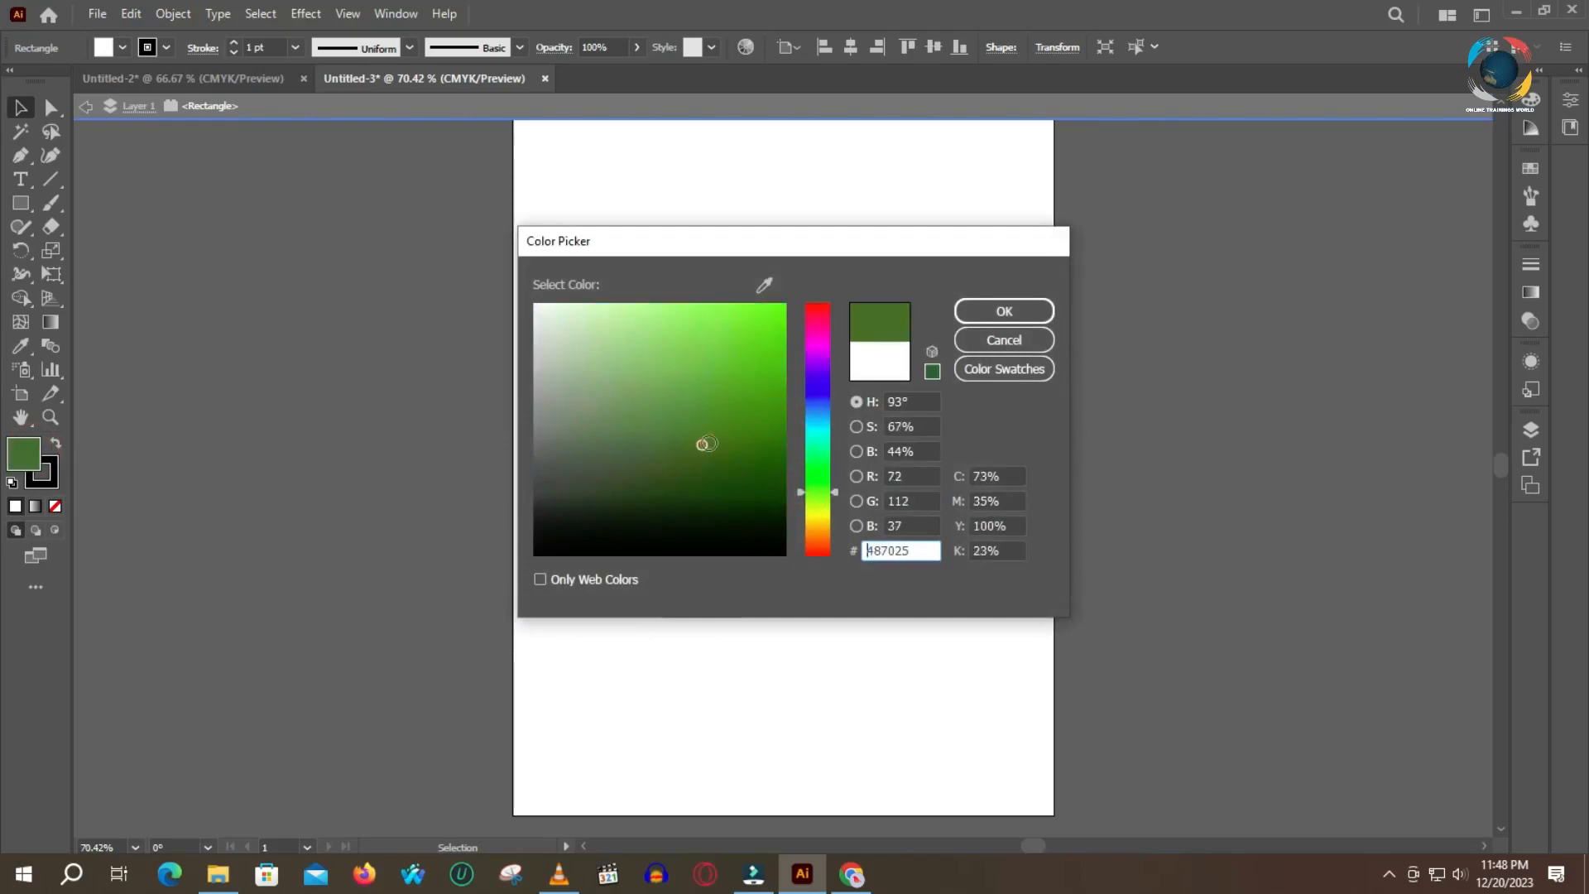
left_click(1008, 306)
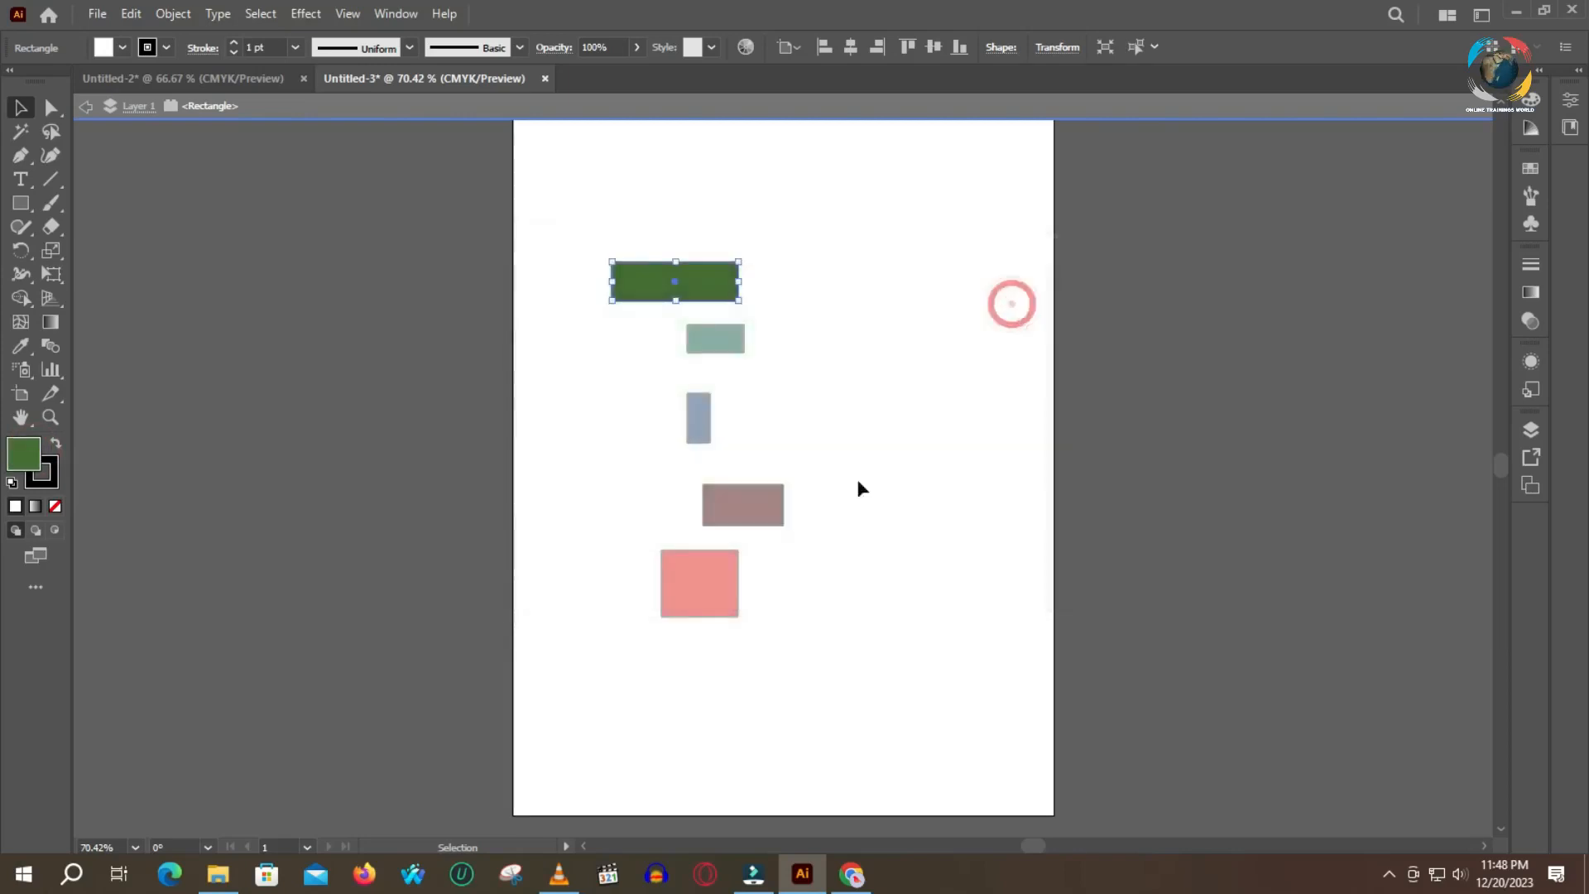
left_click(566, 570)
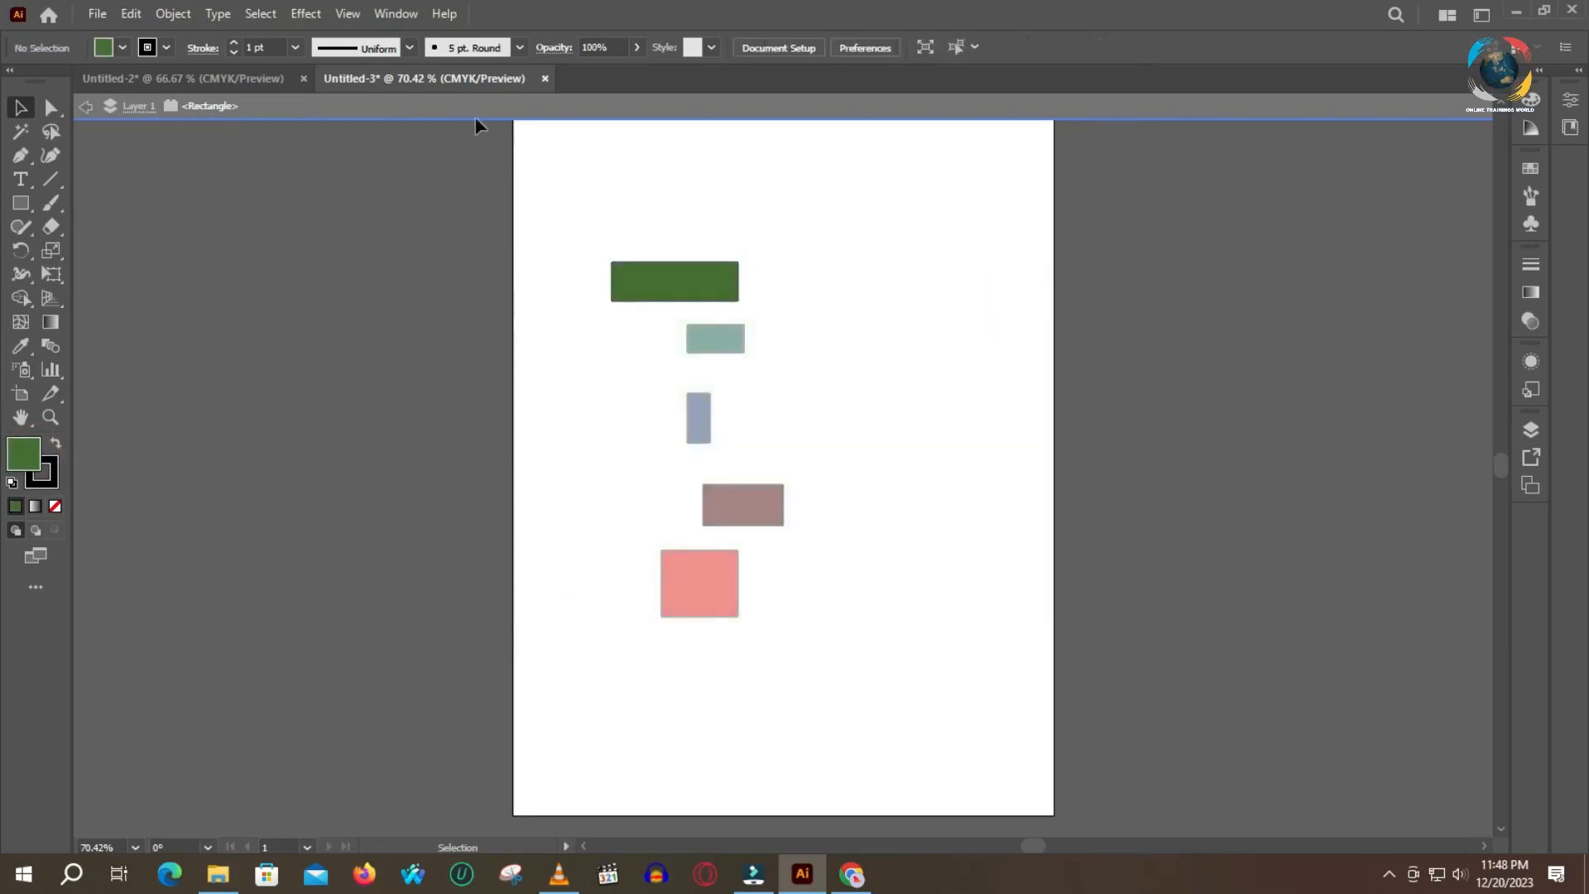
left_click(84, 106)
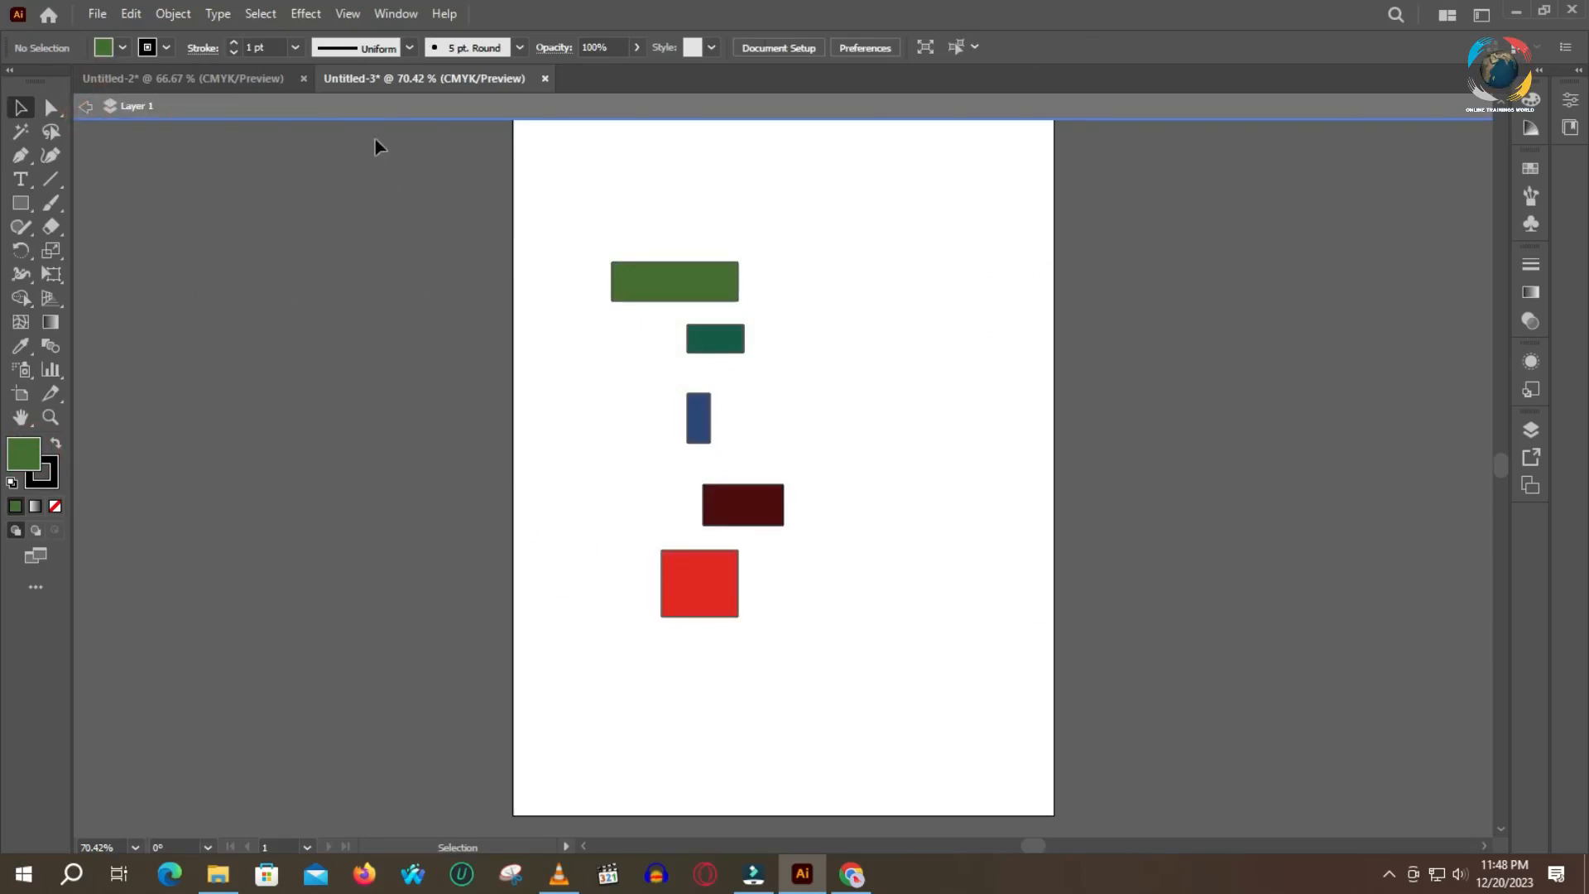
left_click(645, 284)
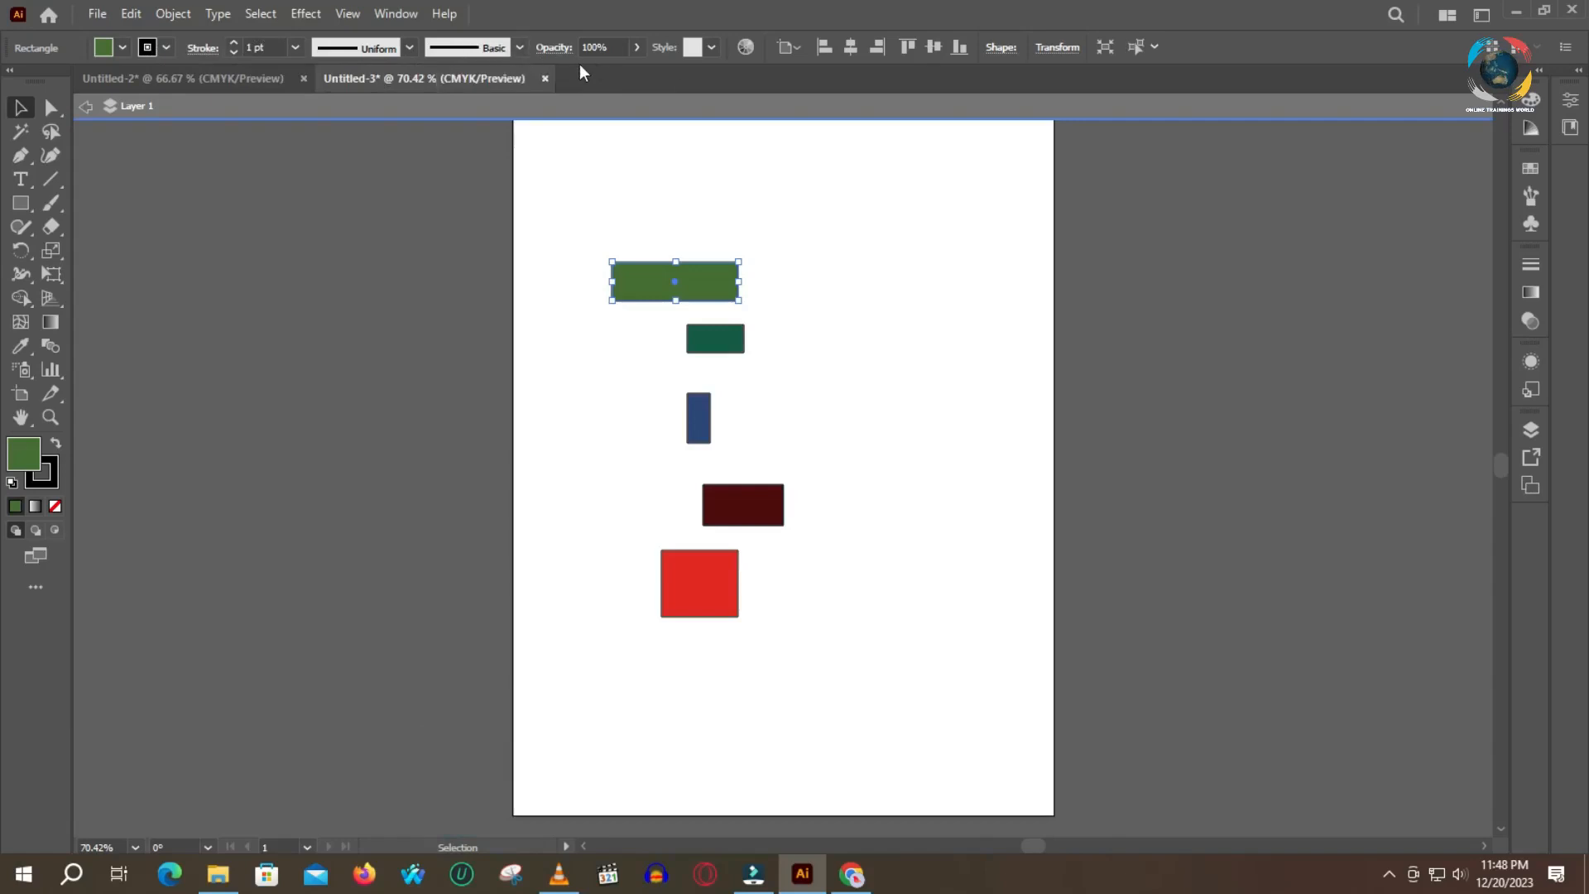
left_click(708, 53)
left_click(714, 50)
- Select all five rectangles and align them by their left edges, their right edges, and finally their horizontal centres
left_click_drag(728, 550, 852, 639)
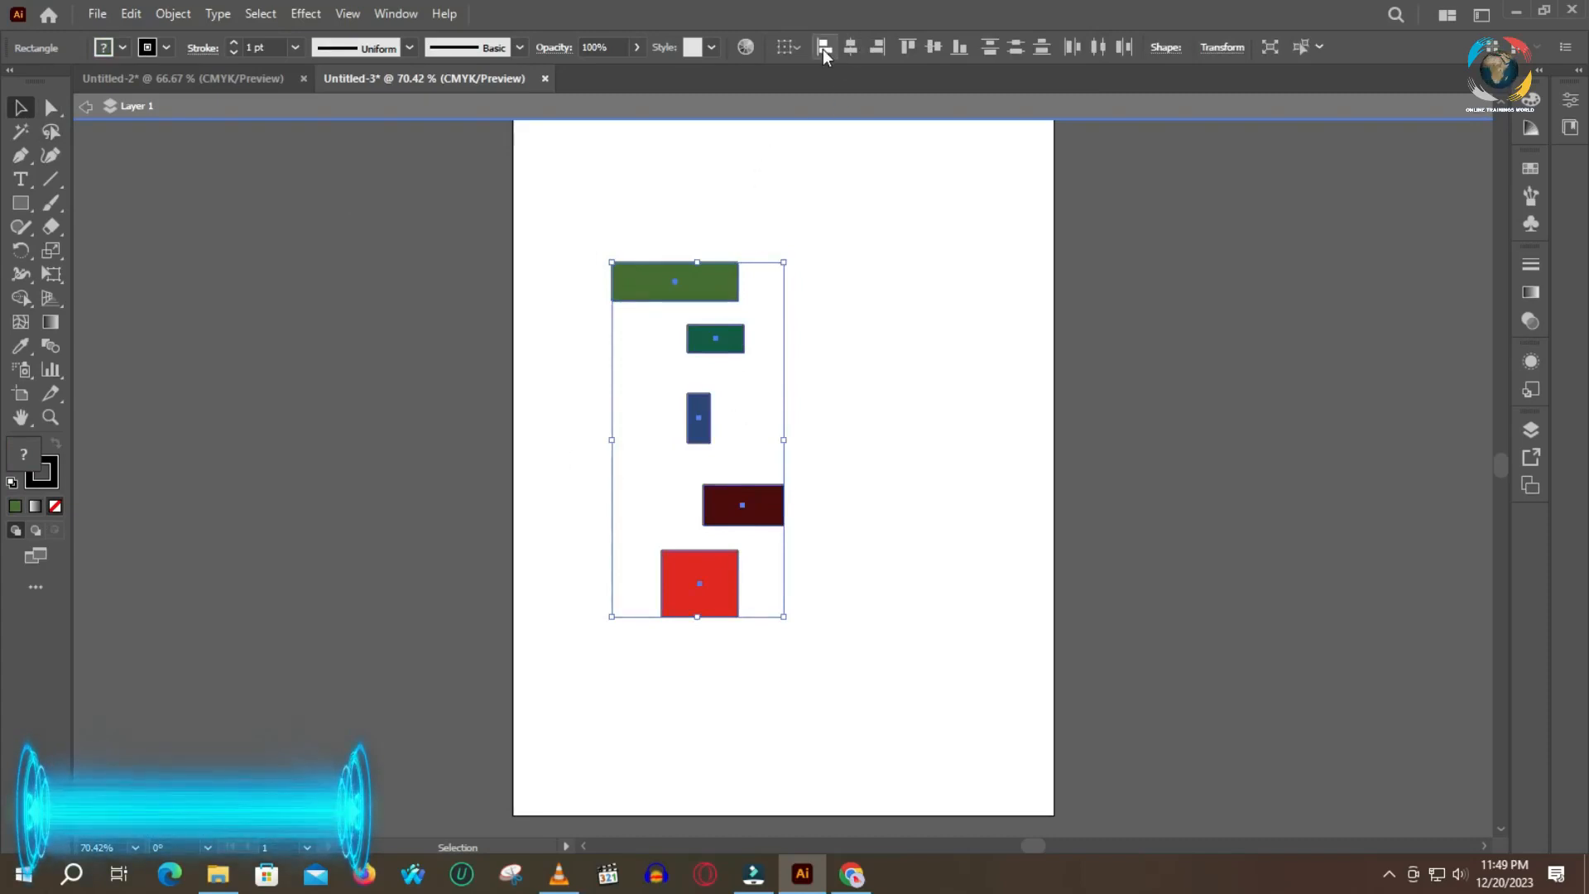
left_click(823, 47)
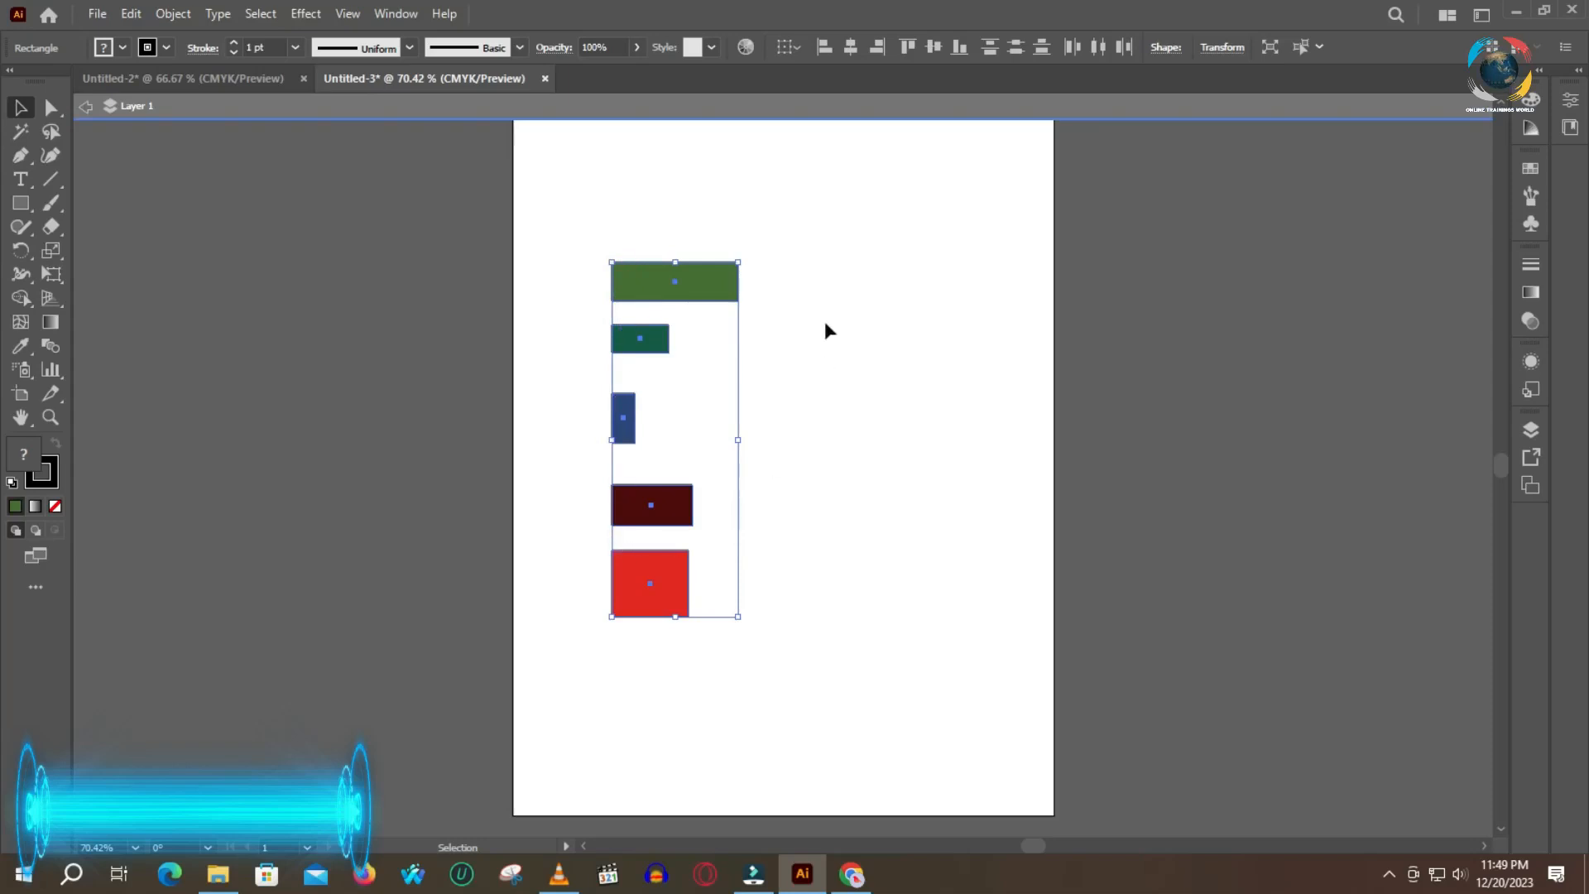
left_click(876, 47)
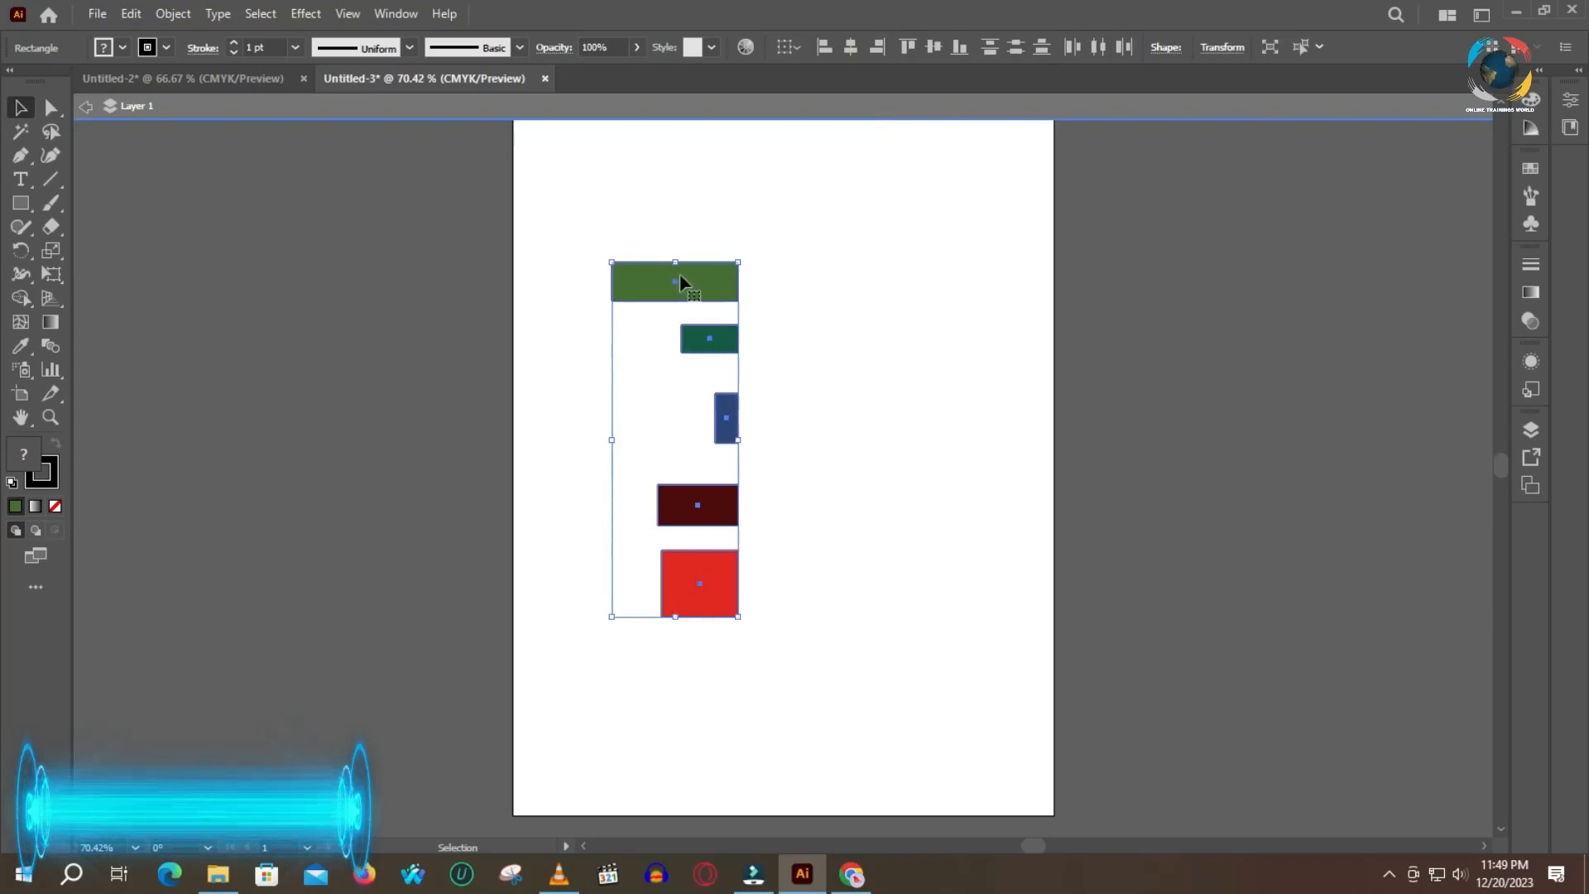
left_click(852, 47)
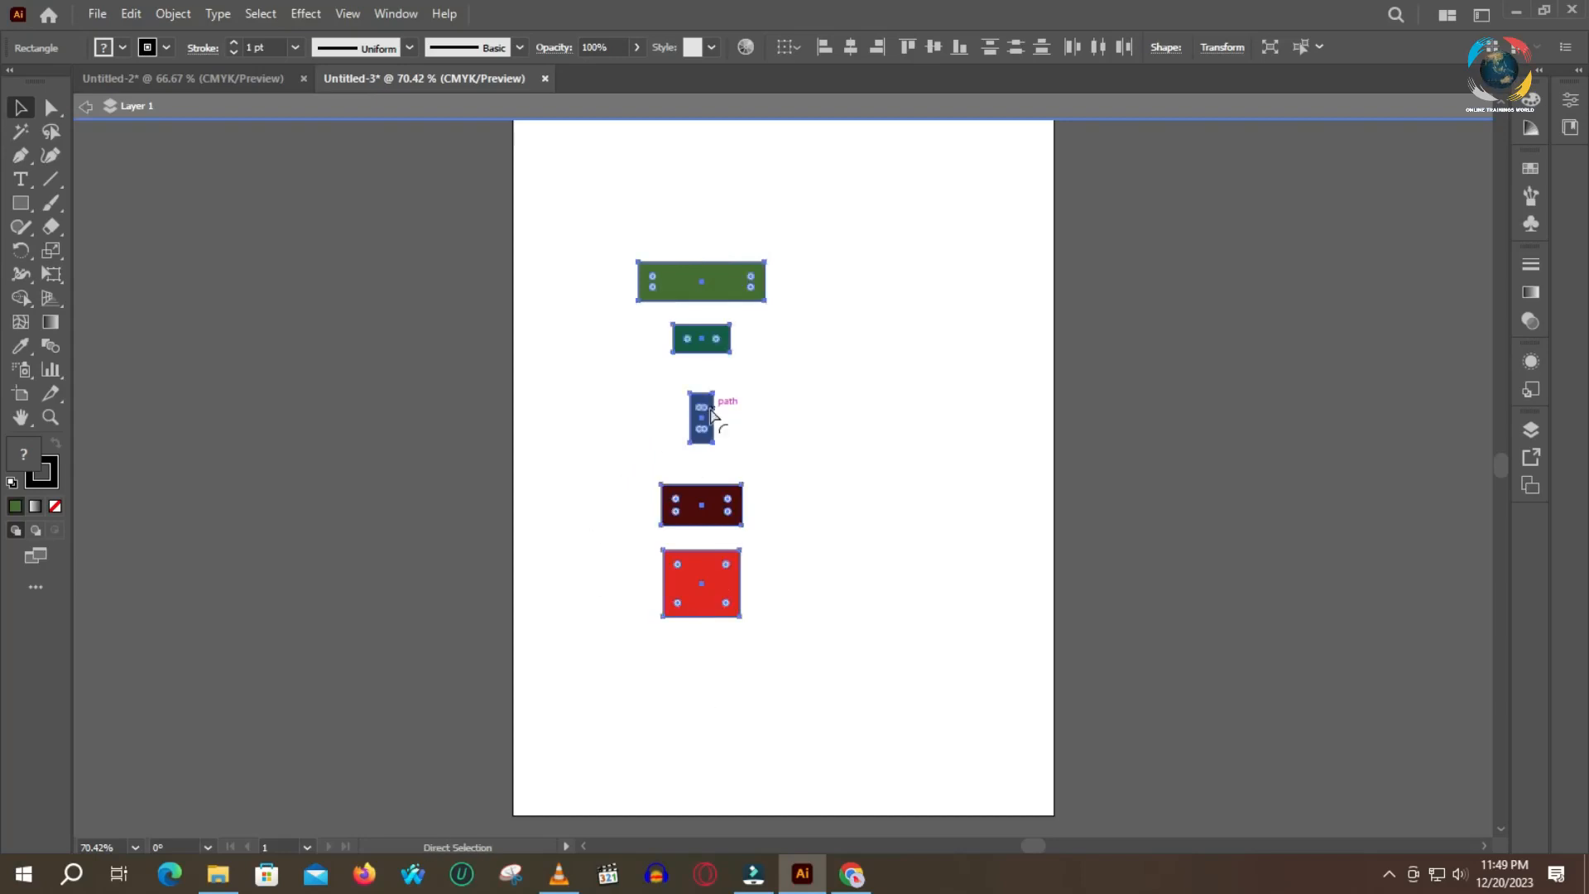
- Copy the column of five coloured rectangles and paste a duplicate of it into the document
key("ctrl+z")
left_click(602, 247)
left_click_drag(602, 248, 755, 637)
key("ctrl+v")
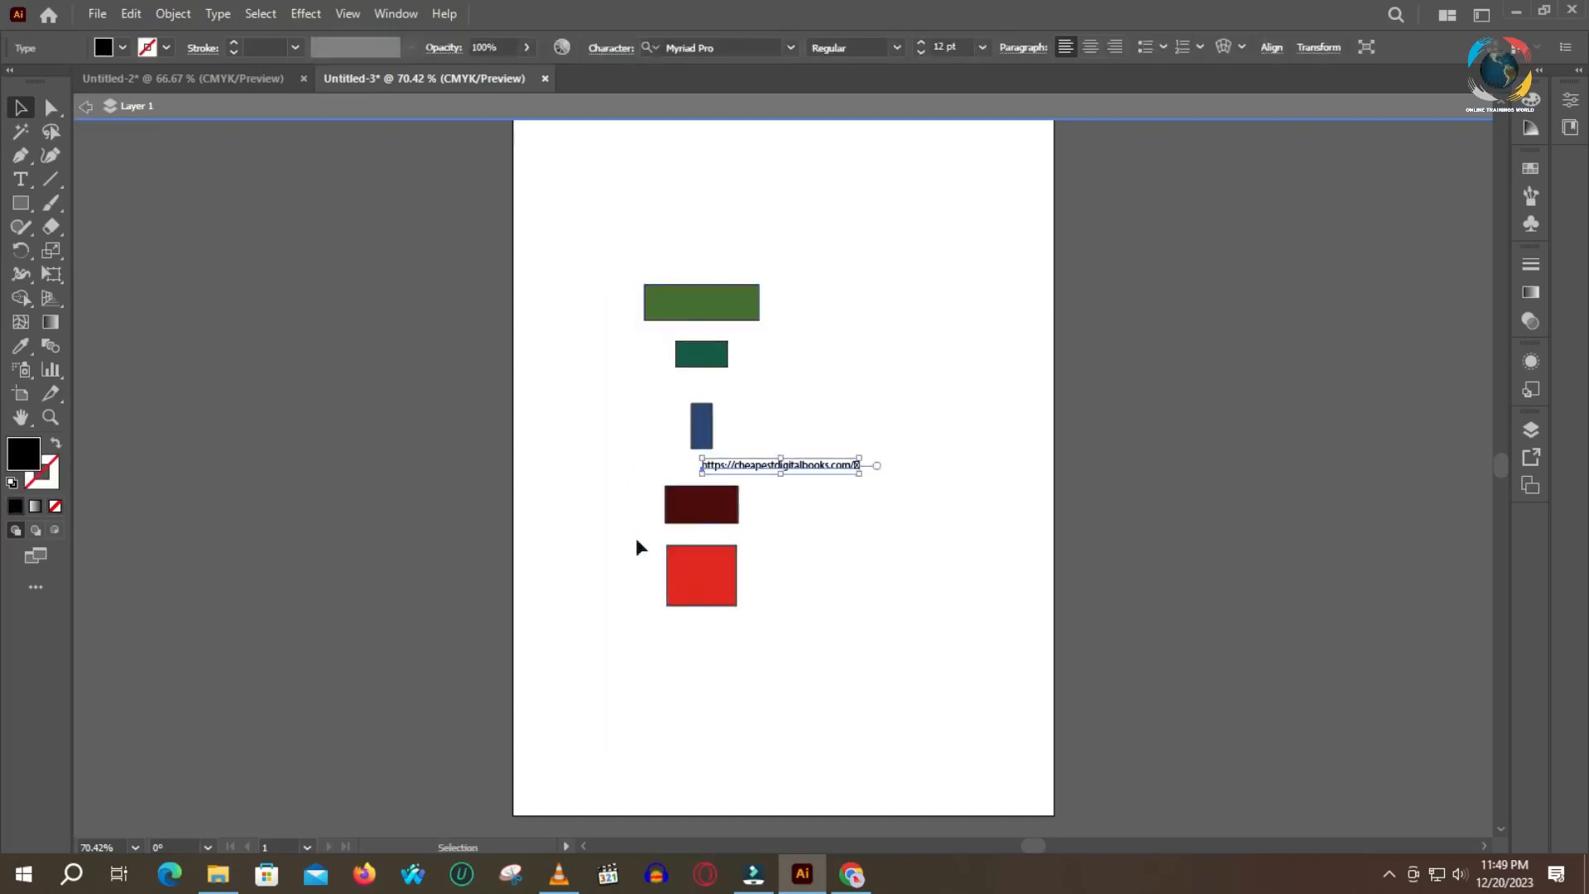
key("ctrl+z")
key("ctrl+c")
key("ctrl+v")
- Rotate one set of rectangles 90° into a horizontal row on the page and place the other column across the page's left edge
left_click_drag(853, 637, 1017, 369)
left_click_drag(634, 493, 814, 497)
left_click_drag(783, 245, 479, 617)
left_click_drag(1067, 497, 921, 517)
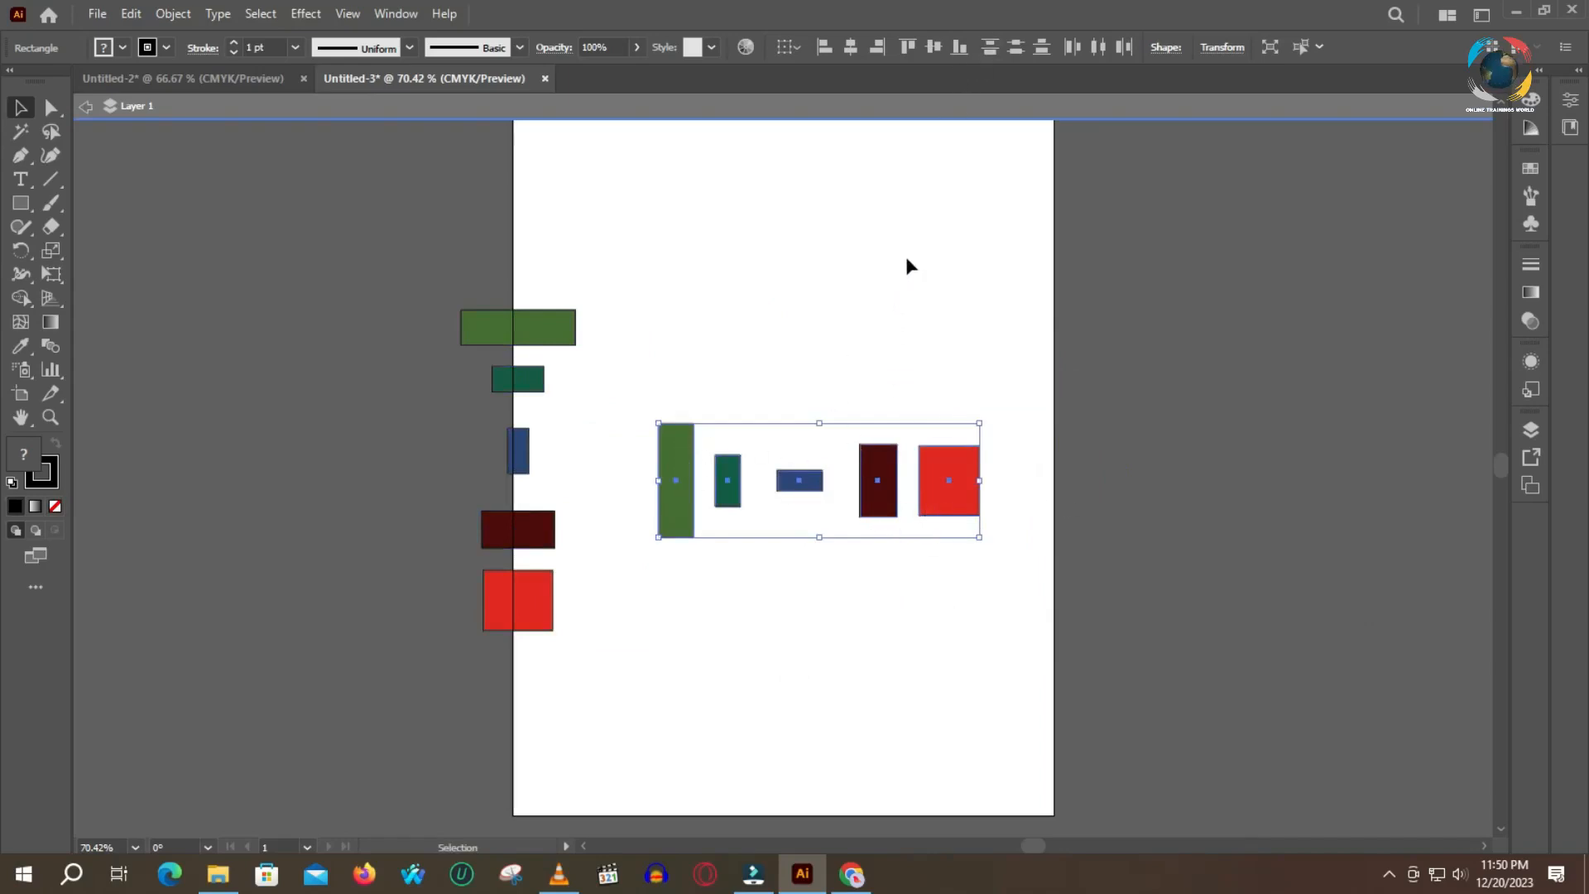
- Align the row of five rectangles by their top edges, vertical centres, and finally bottom edges
left_click(908, 48)
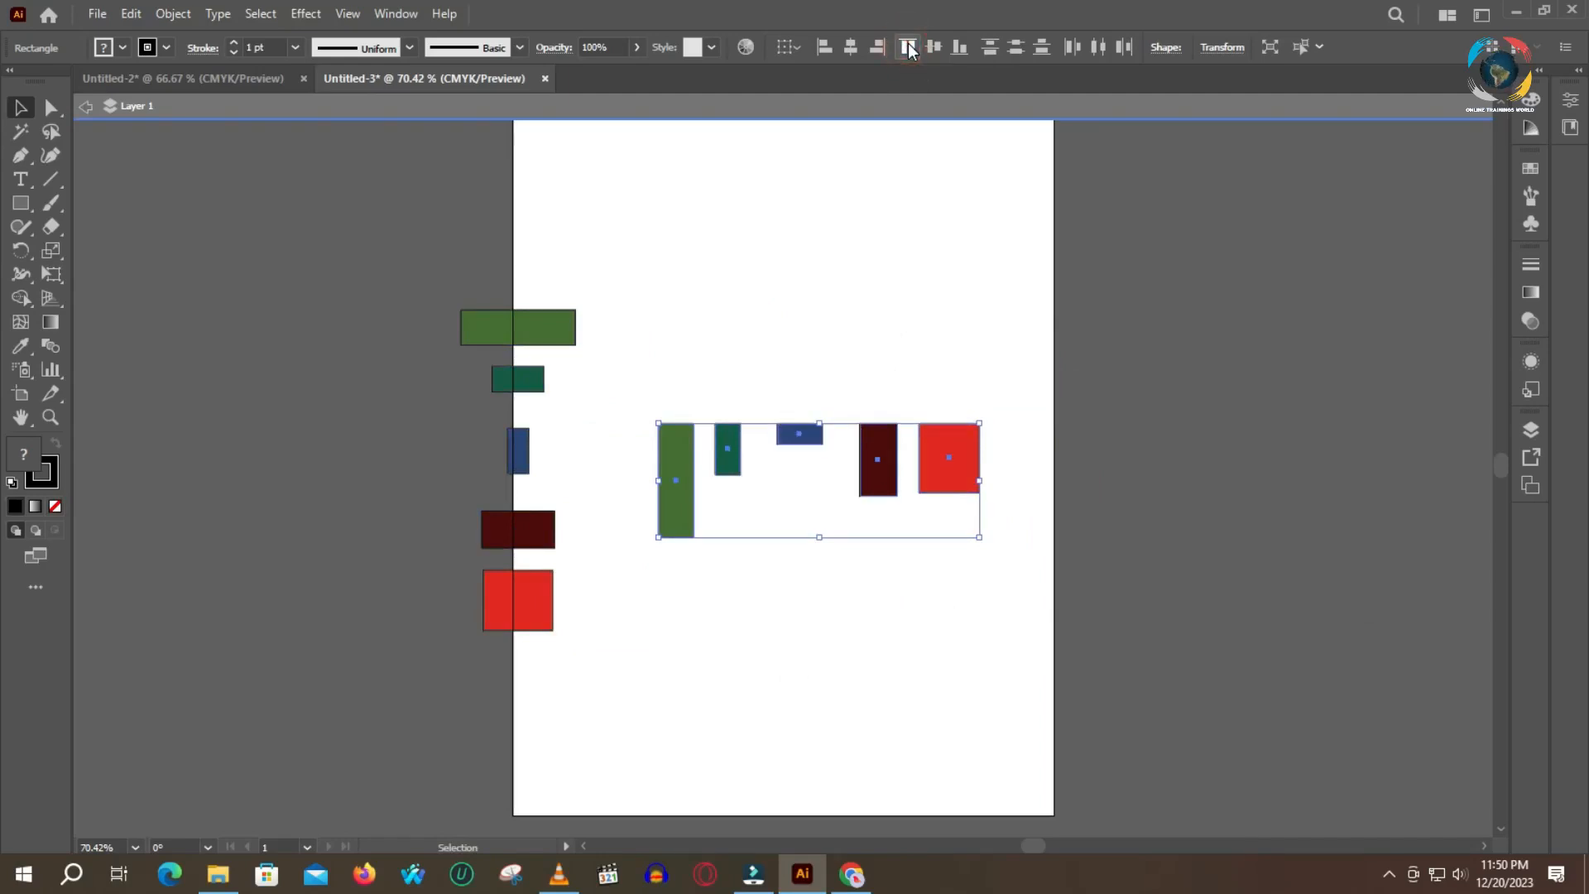
left_click(933, 46)
left_click(958, 48)
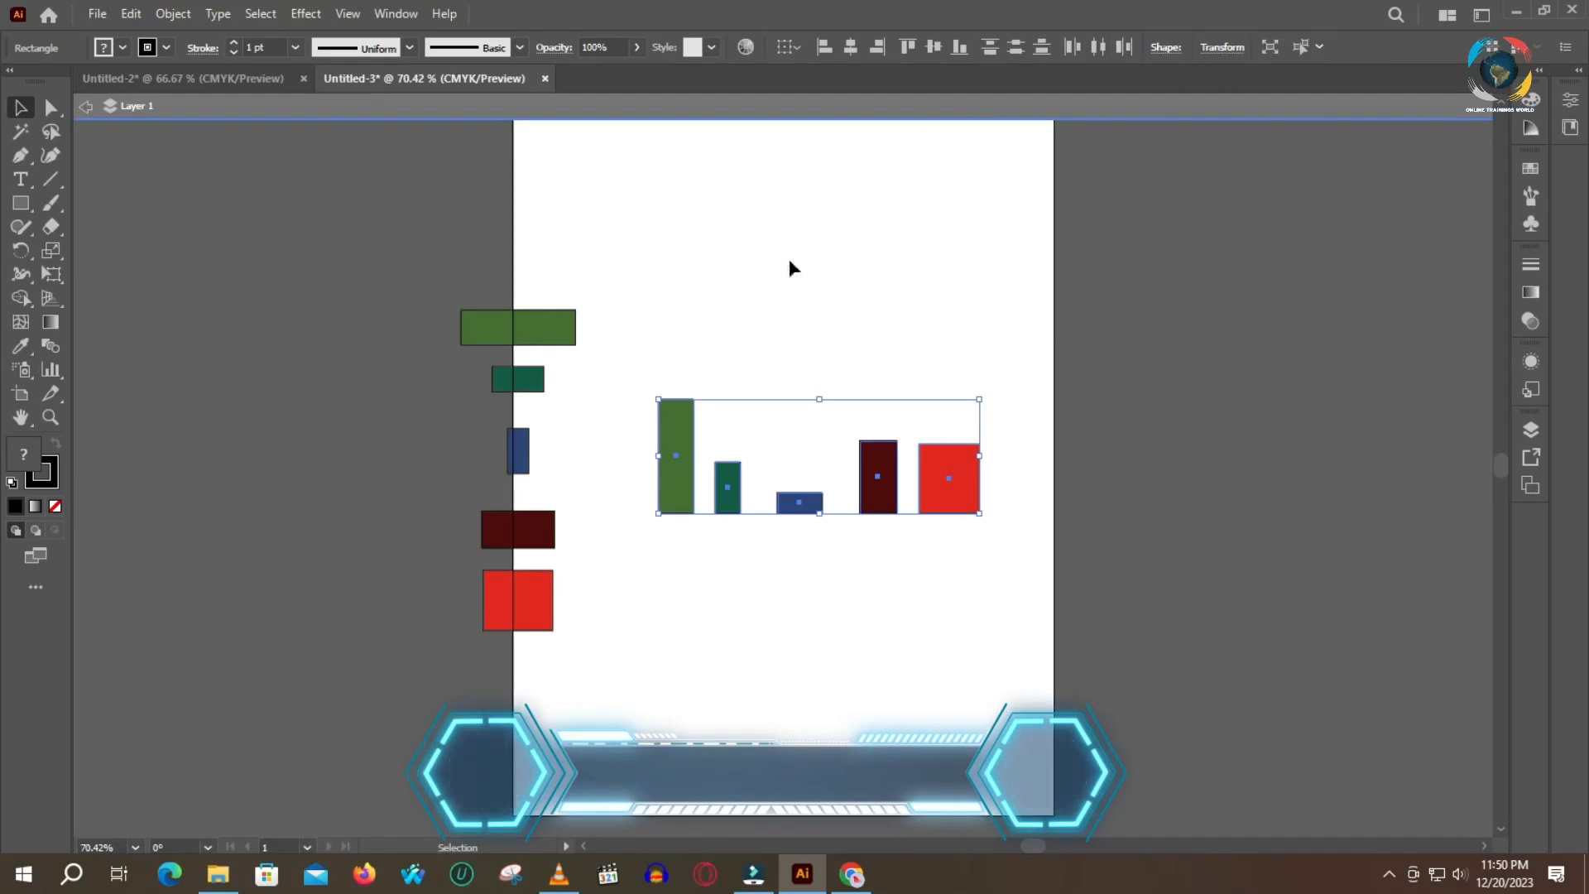
- Try distributing the row's rectangles vertically by their top edges, undo it, and clear the selection
left_click(991, 47)
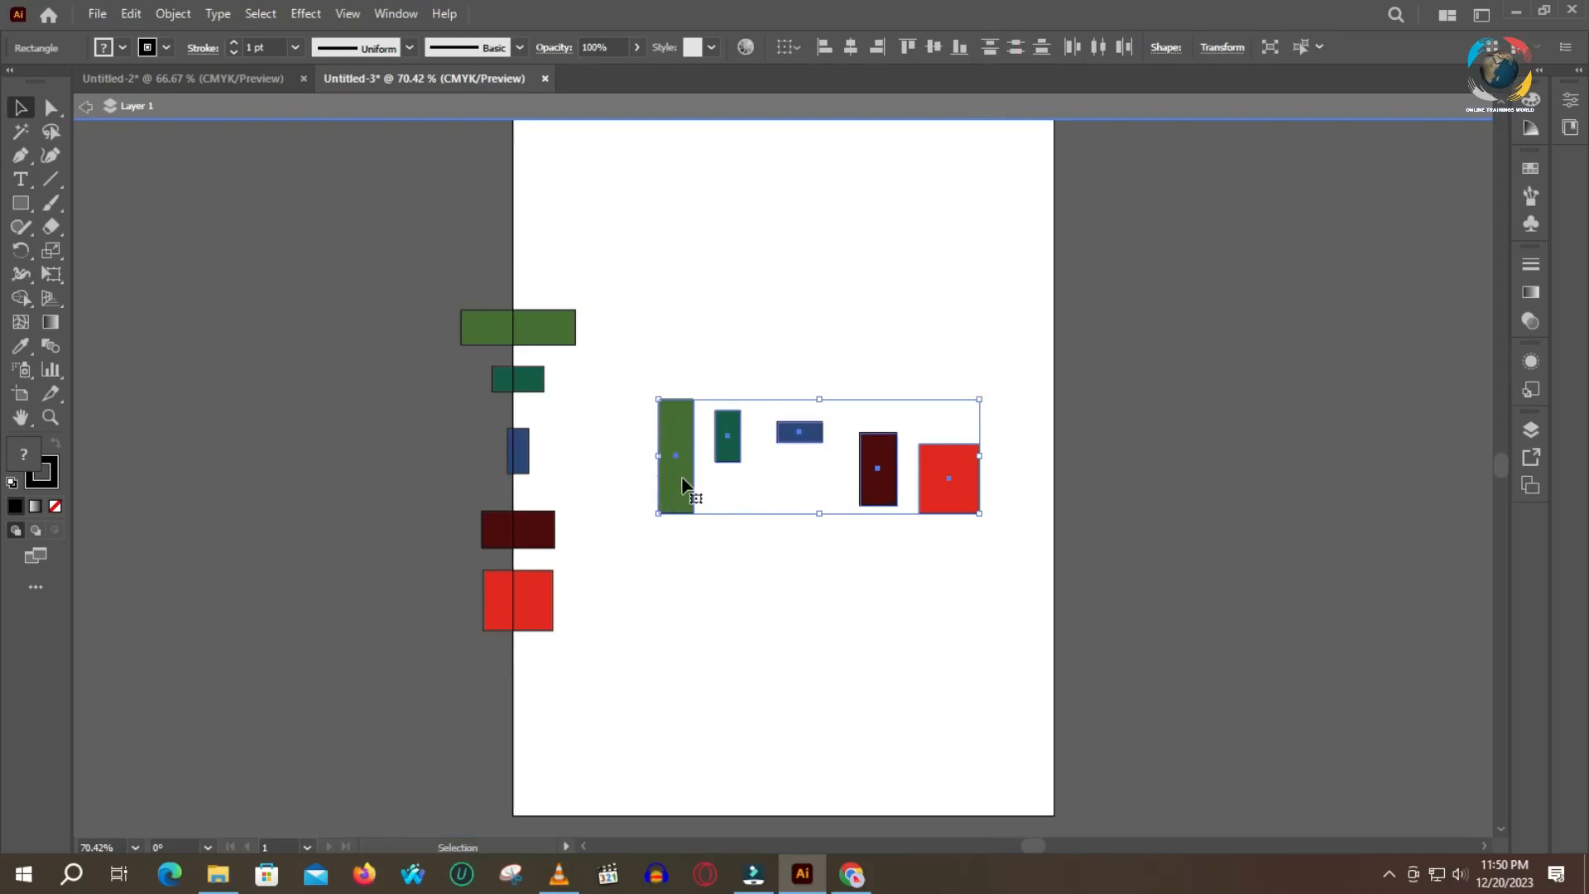
left_click(933, 223)
key("ctrl+z")
left_click(876, 276)
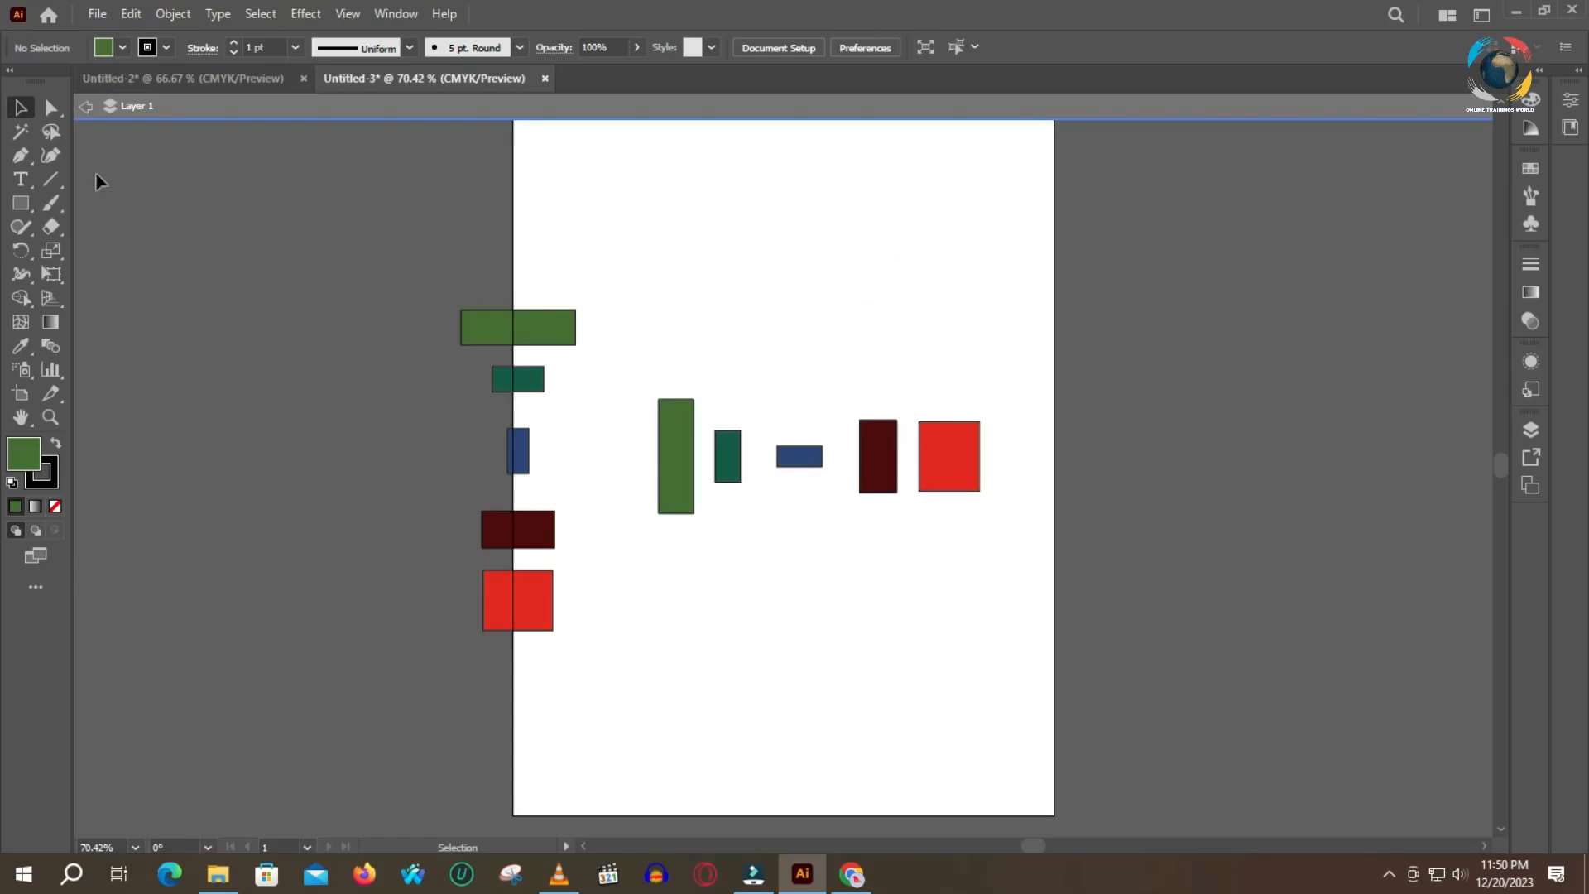
- With the tall green rectangle as key object, distribute the row vertically by top edges, and finally by vertical centres
left_click_drag(626, 341, 993, 538)
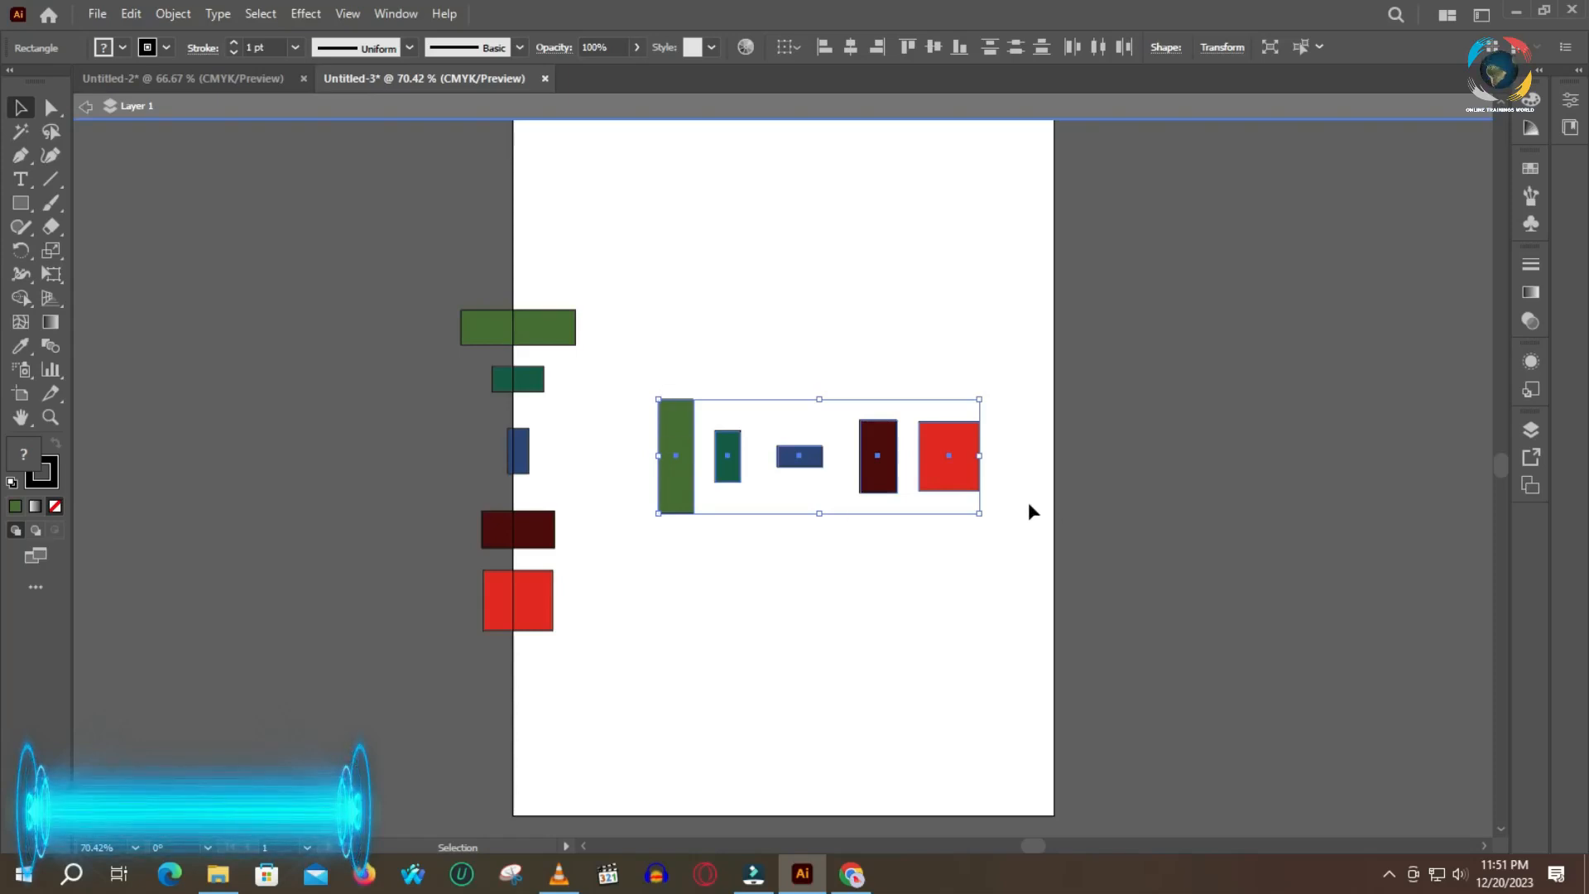
left_click(683, 491)
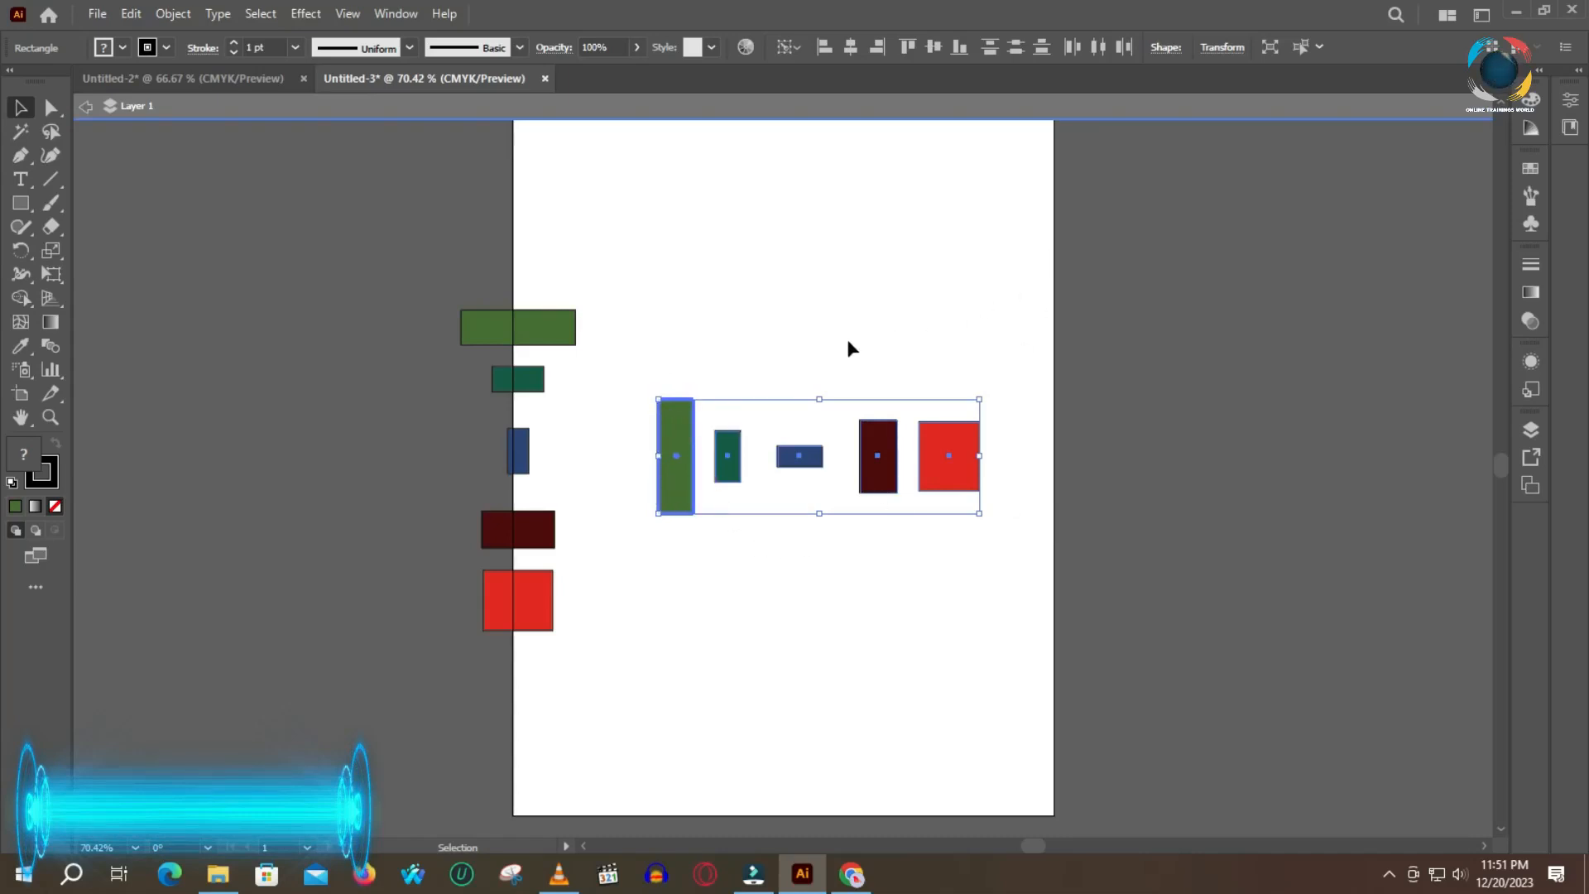
left_click(991, 48)
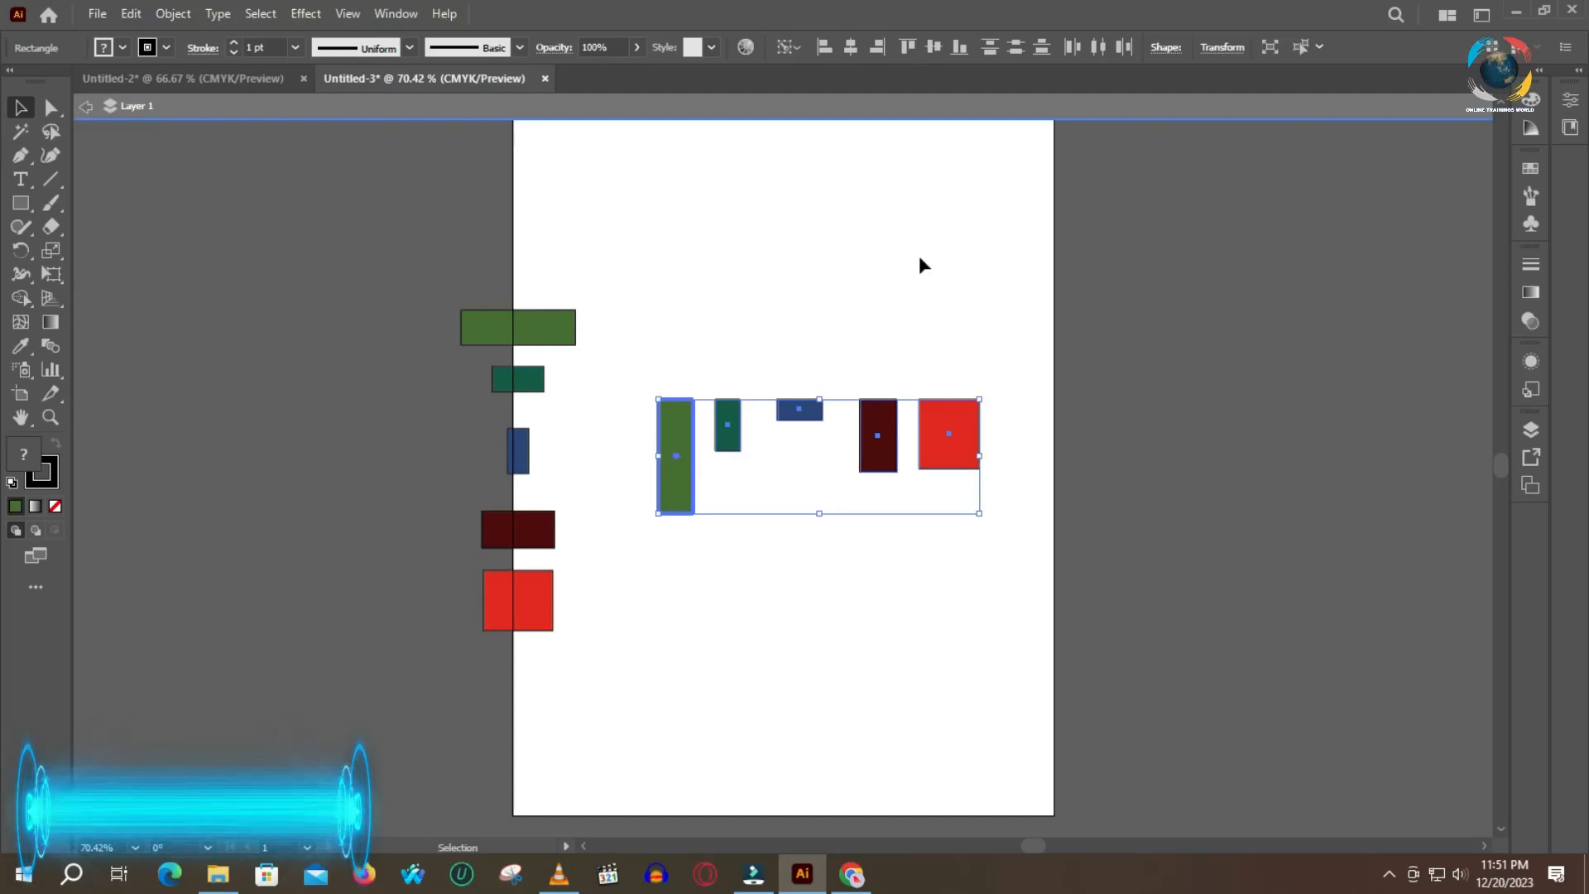
left_click(1015, 46)
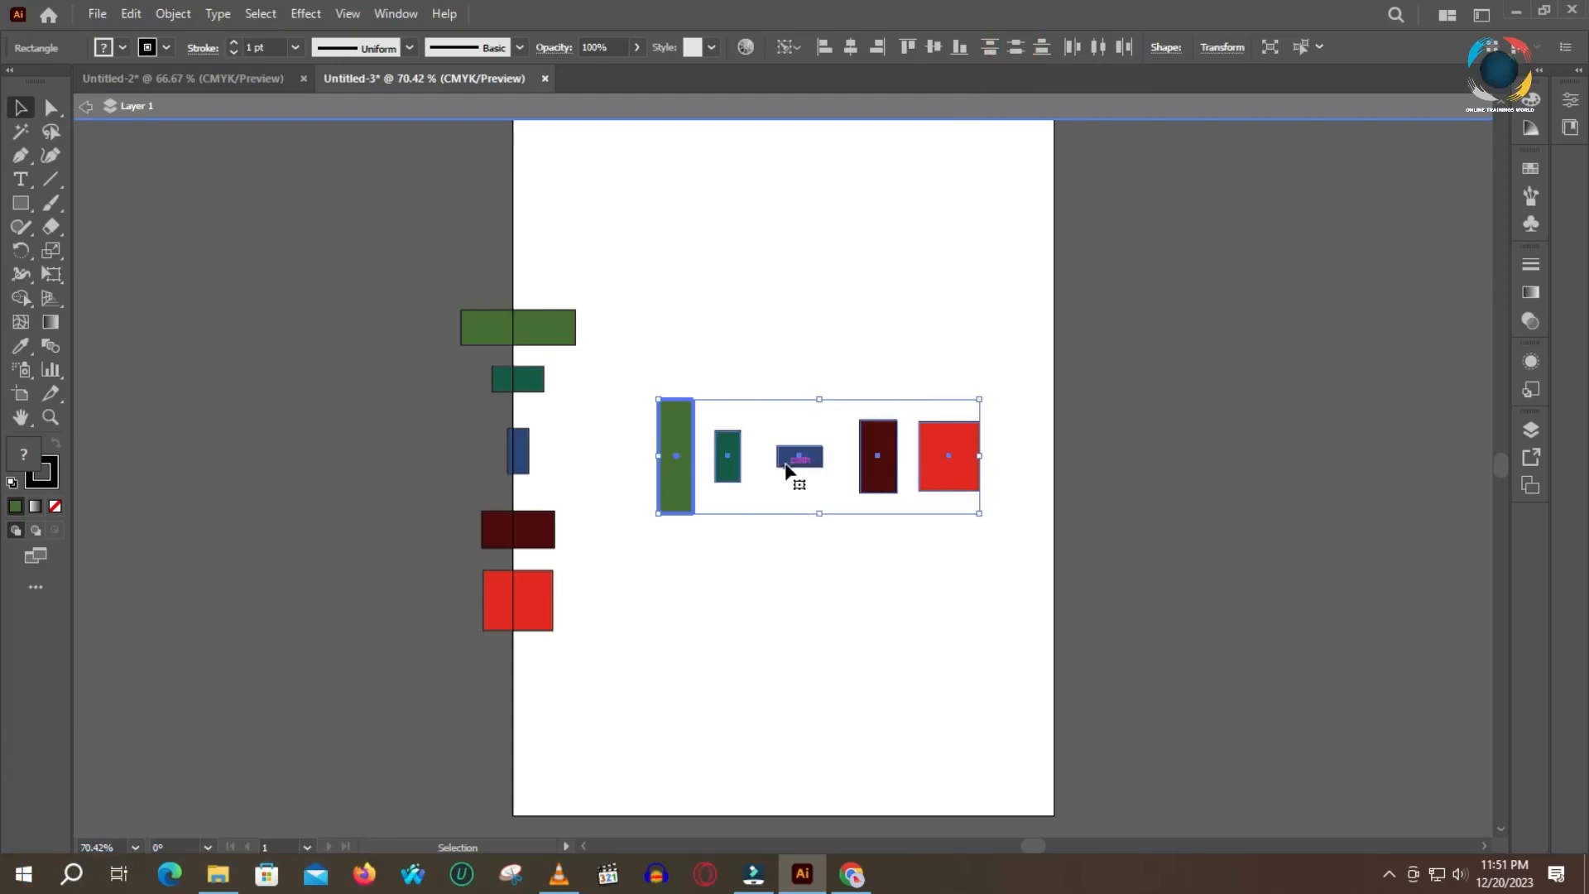
- Make the blue rectangle the key object and distribute the row vertically by bottom edges
left_click(816, 465)
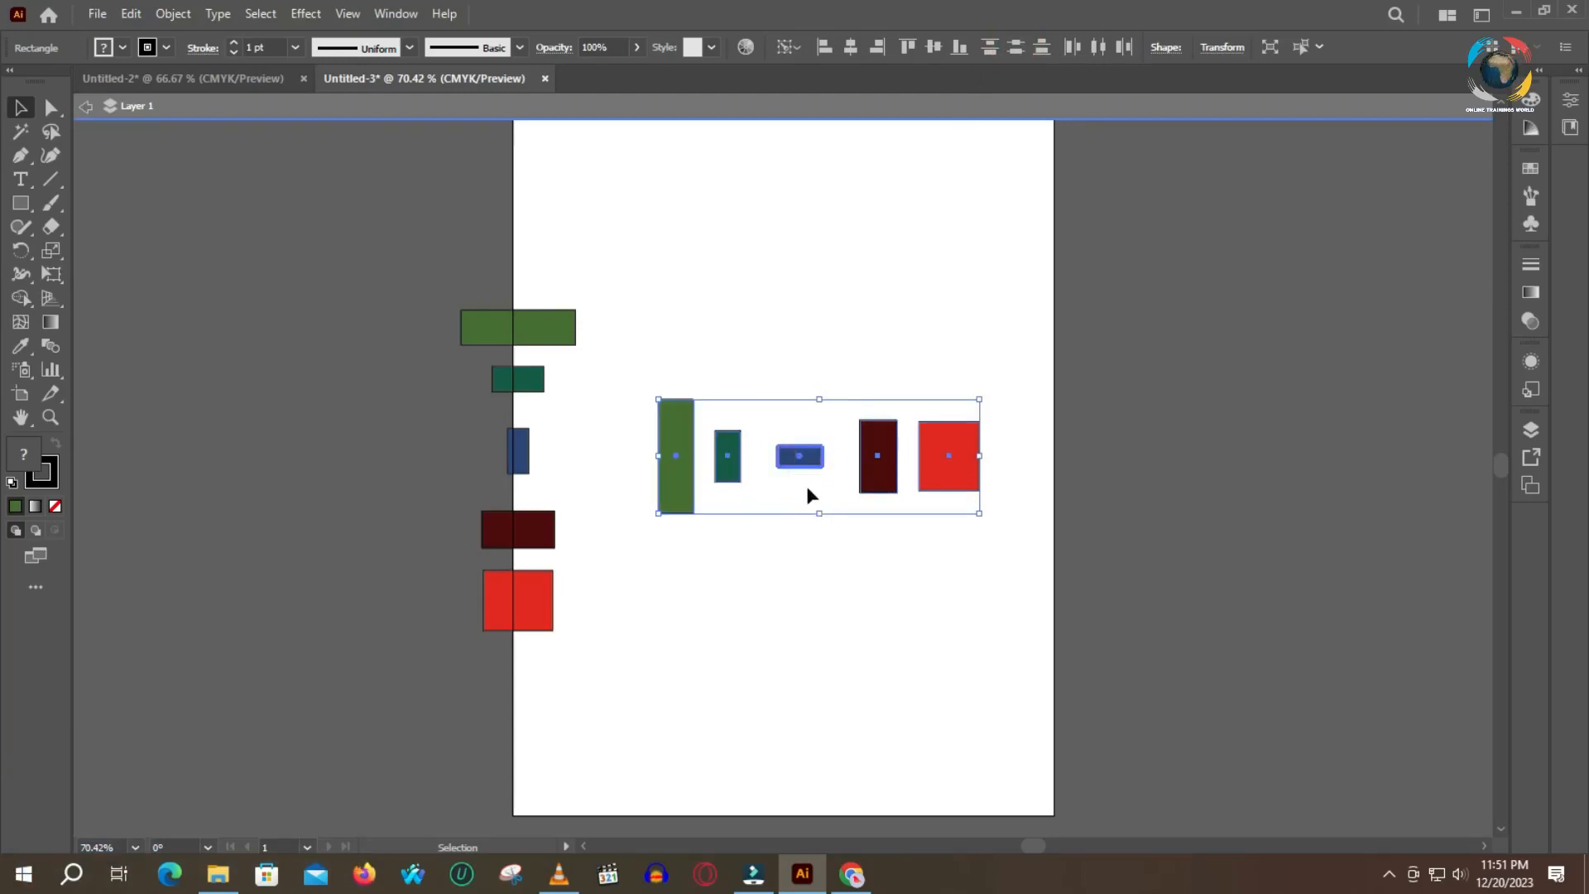
left_click(1042, 48)
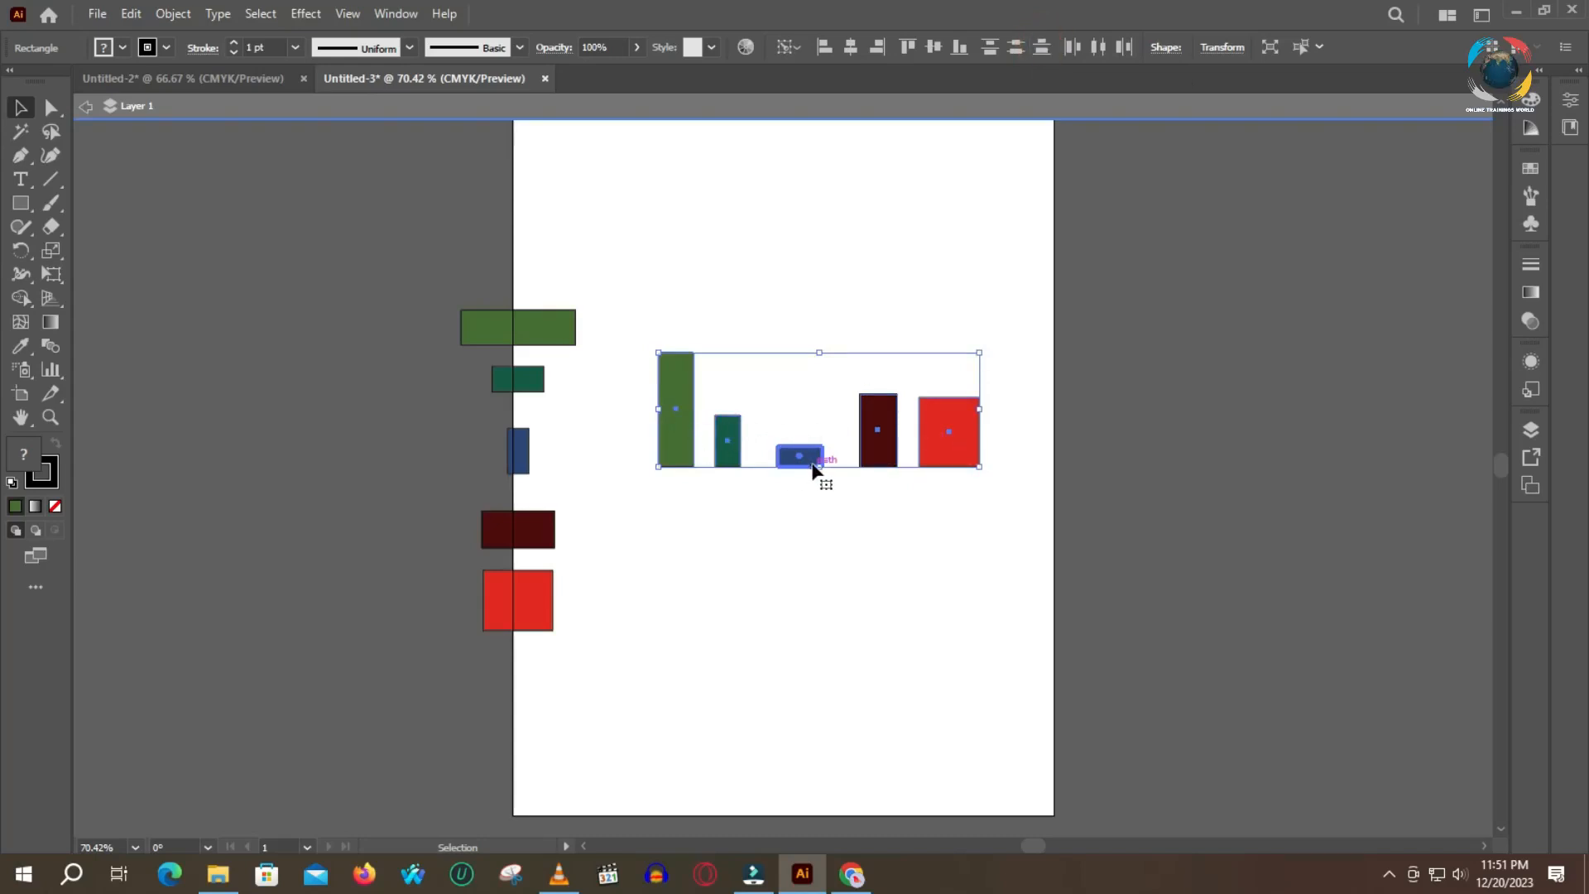
- Distribute the row vertically by centres, keeping the blue rectangle as the key object
left_click(1016, 48)
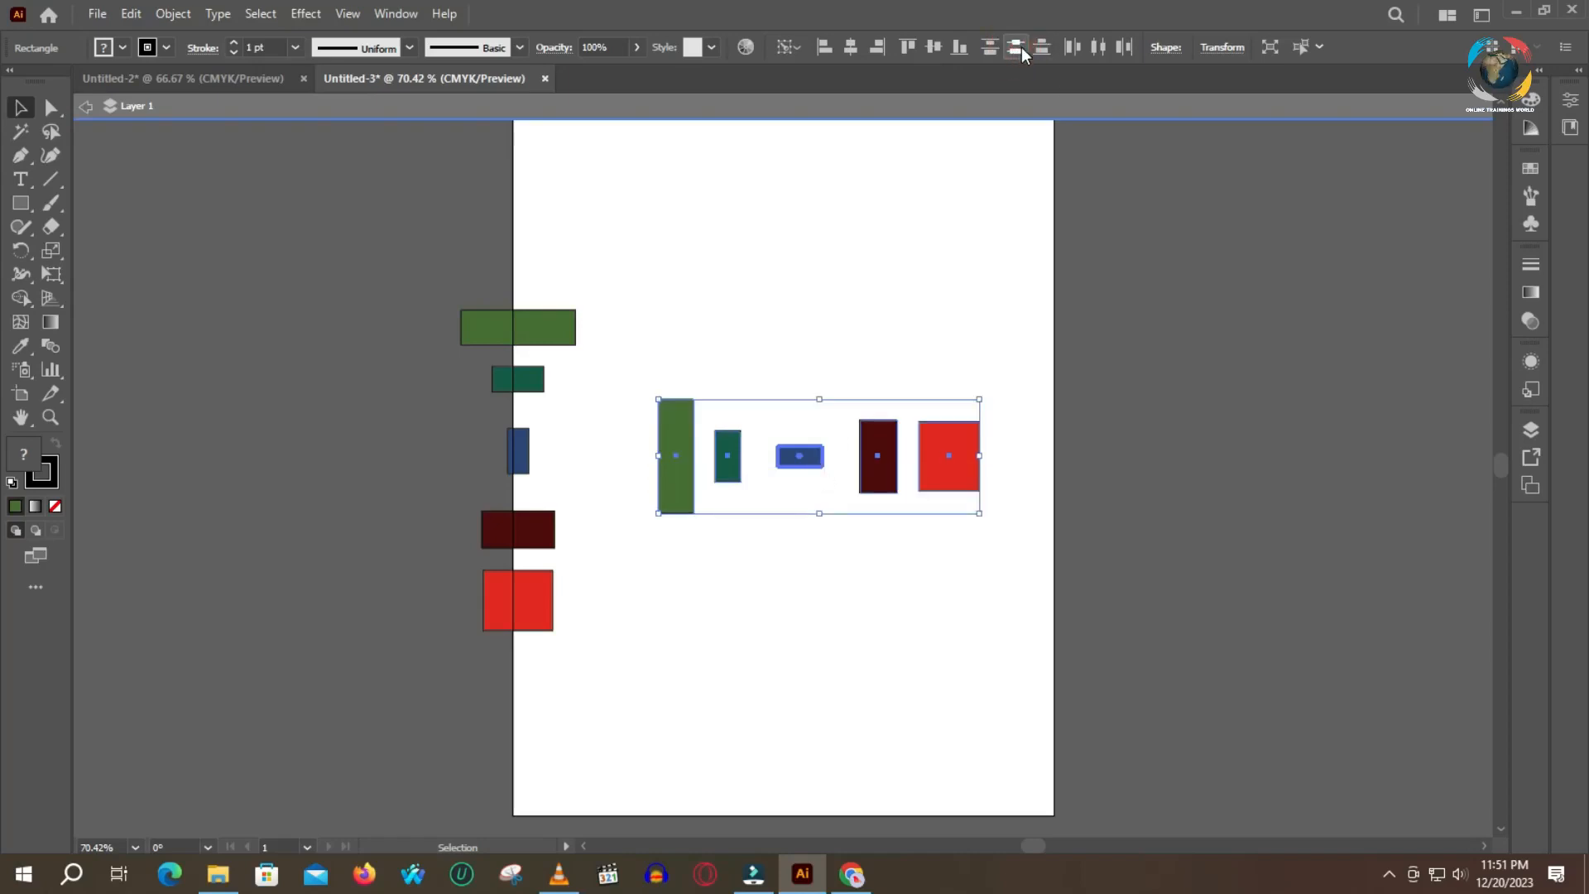
- Try distributing the row horizontally by left edges, centres and right edges around the blue rectangle, and undo all three
left_click(1069, 47)
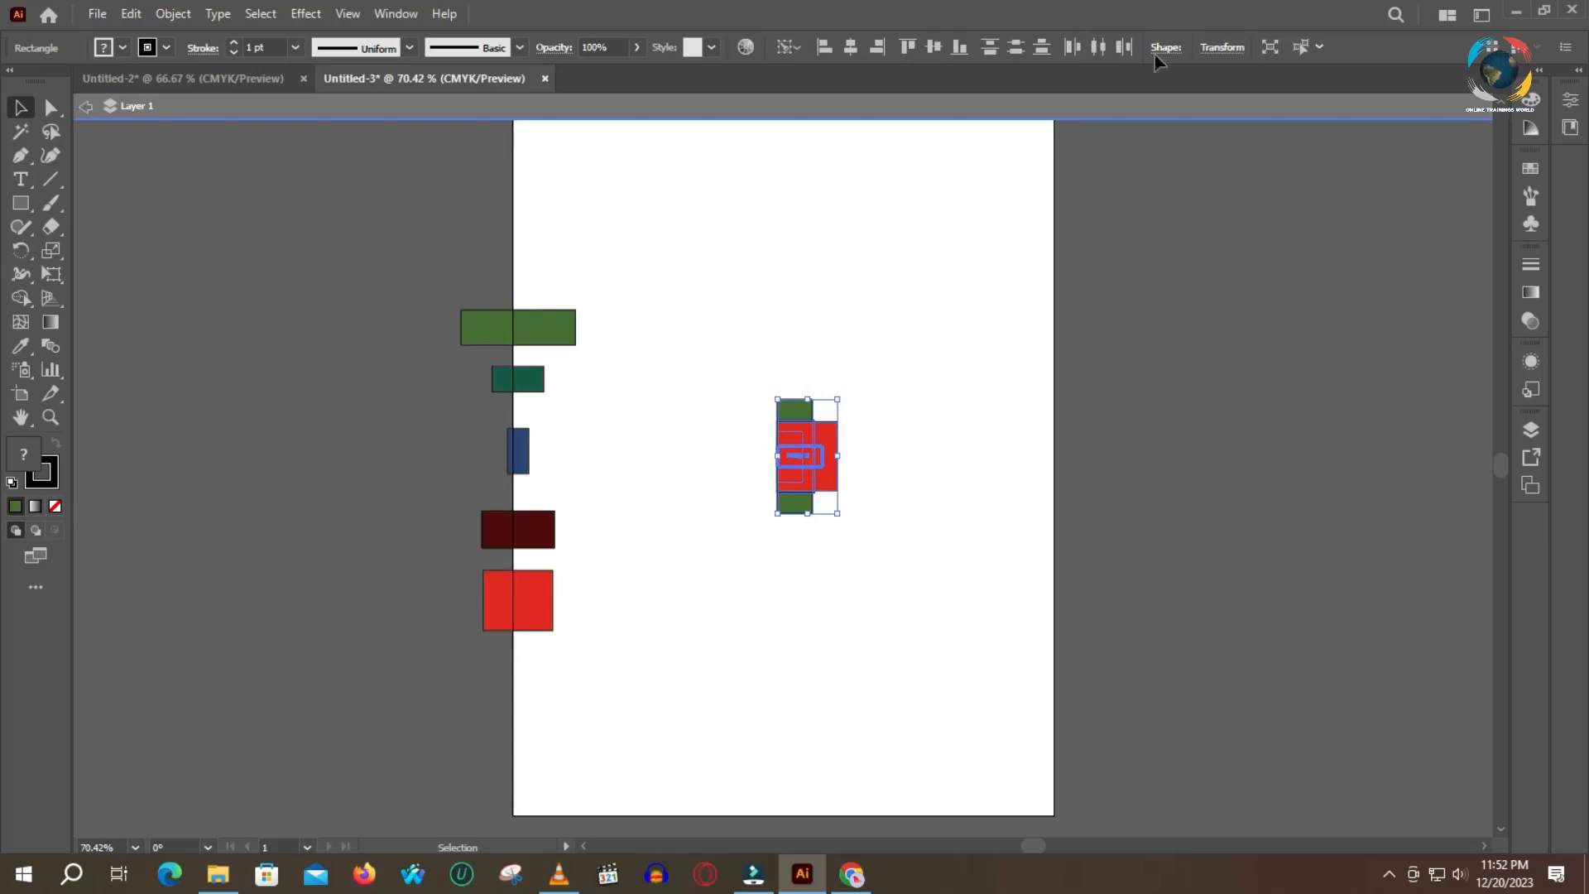
left_click(1098, 47)
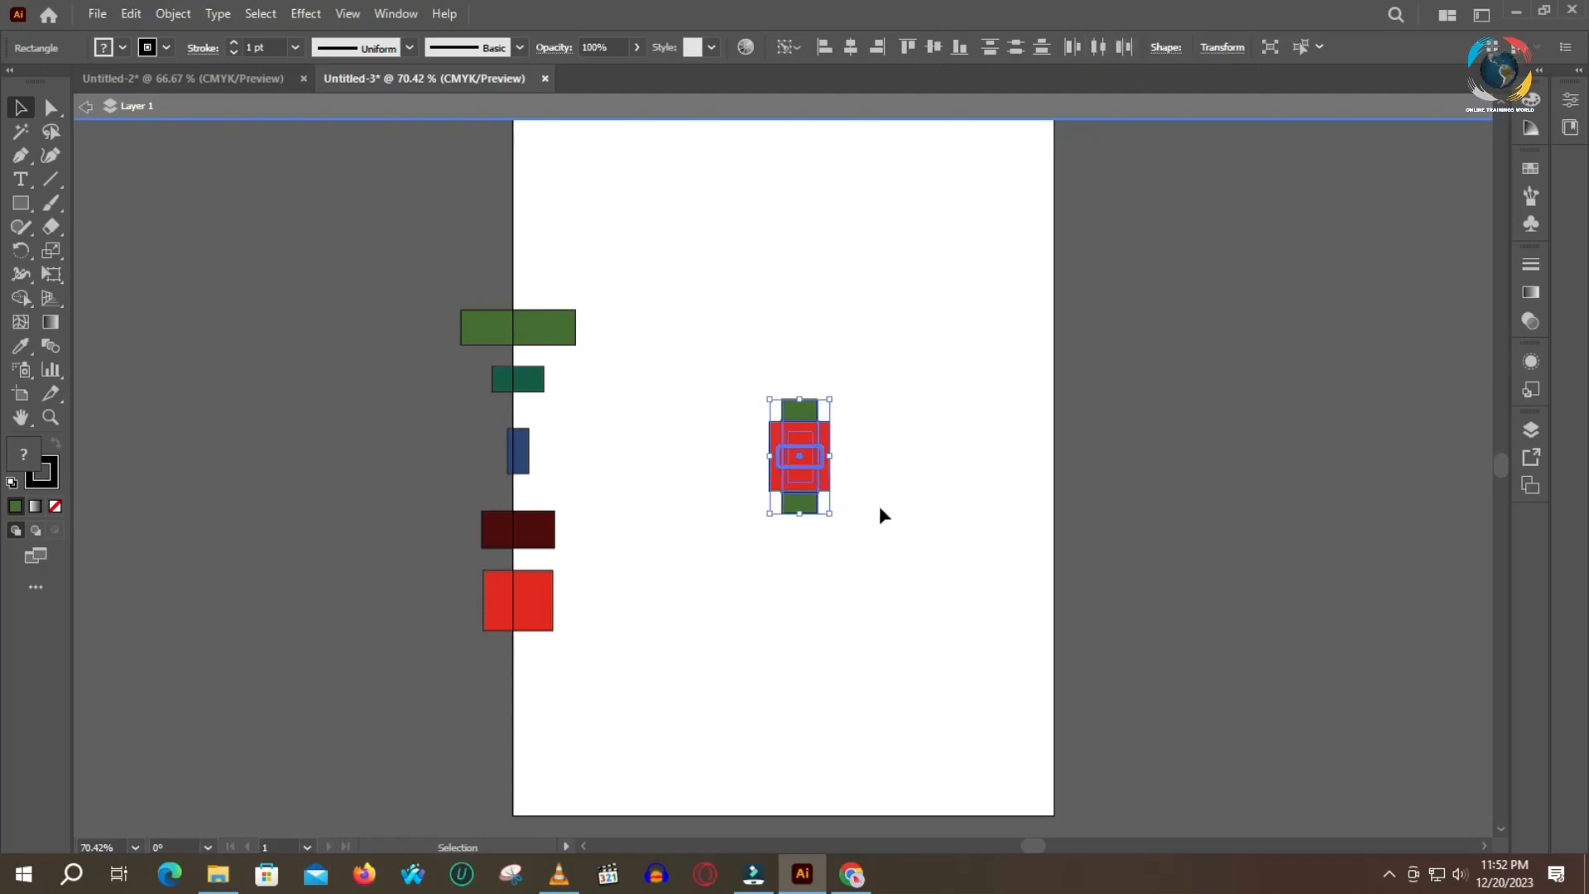
left_click(1117, 51)
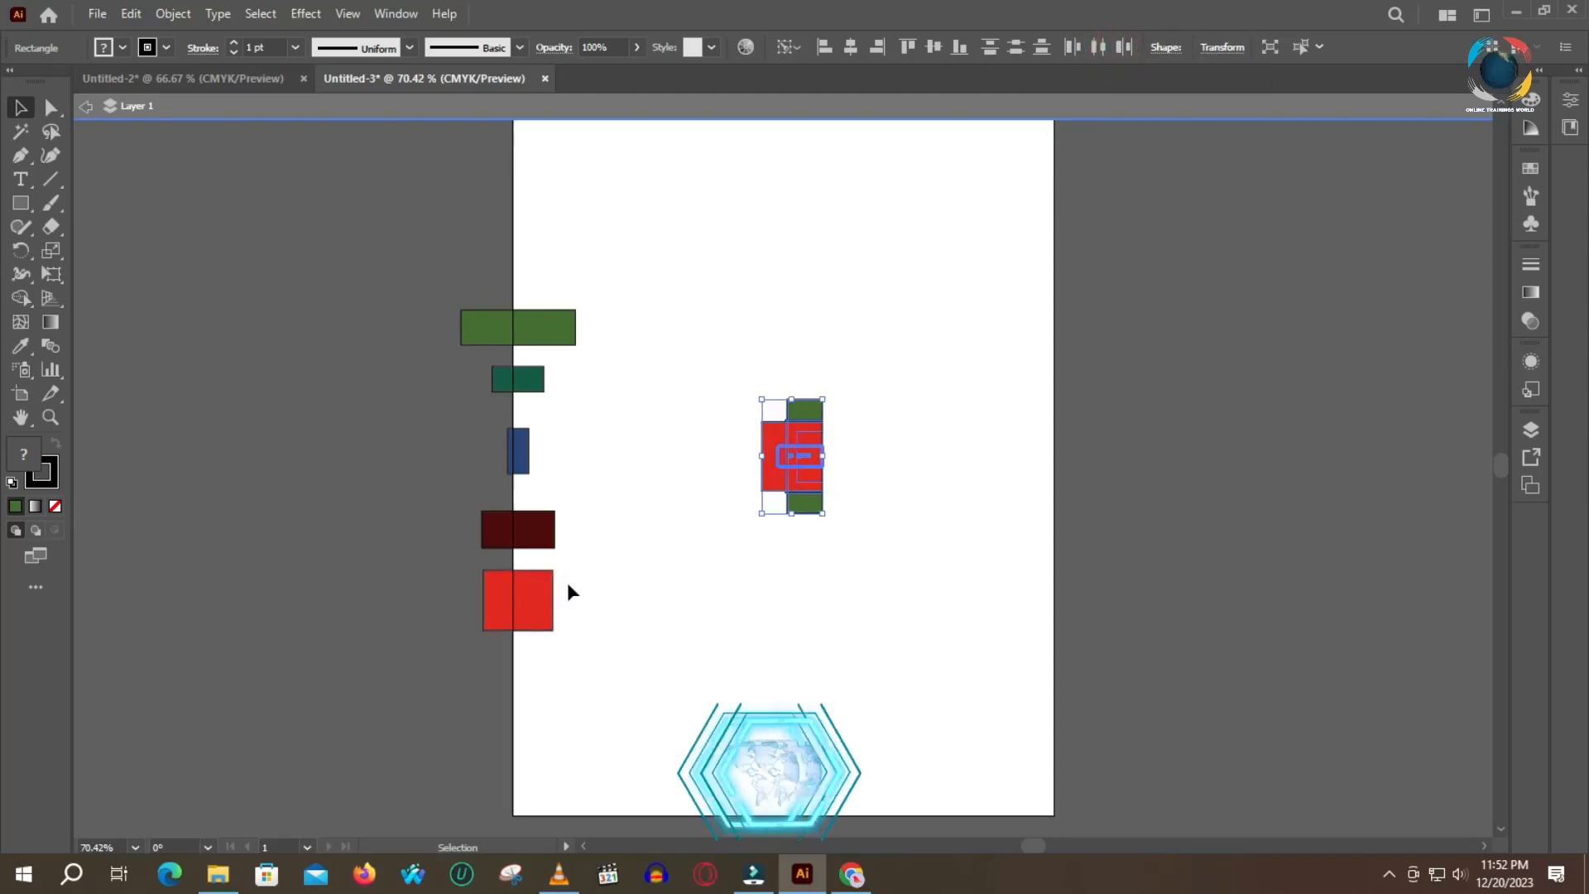
key("ctrl+z")
key("ctrl+z")
key("ctrl+z")
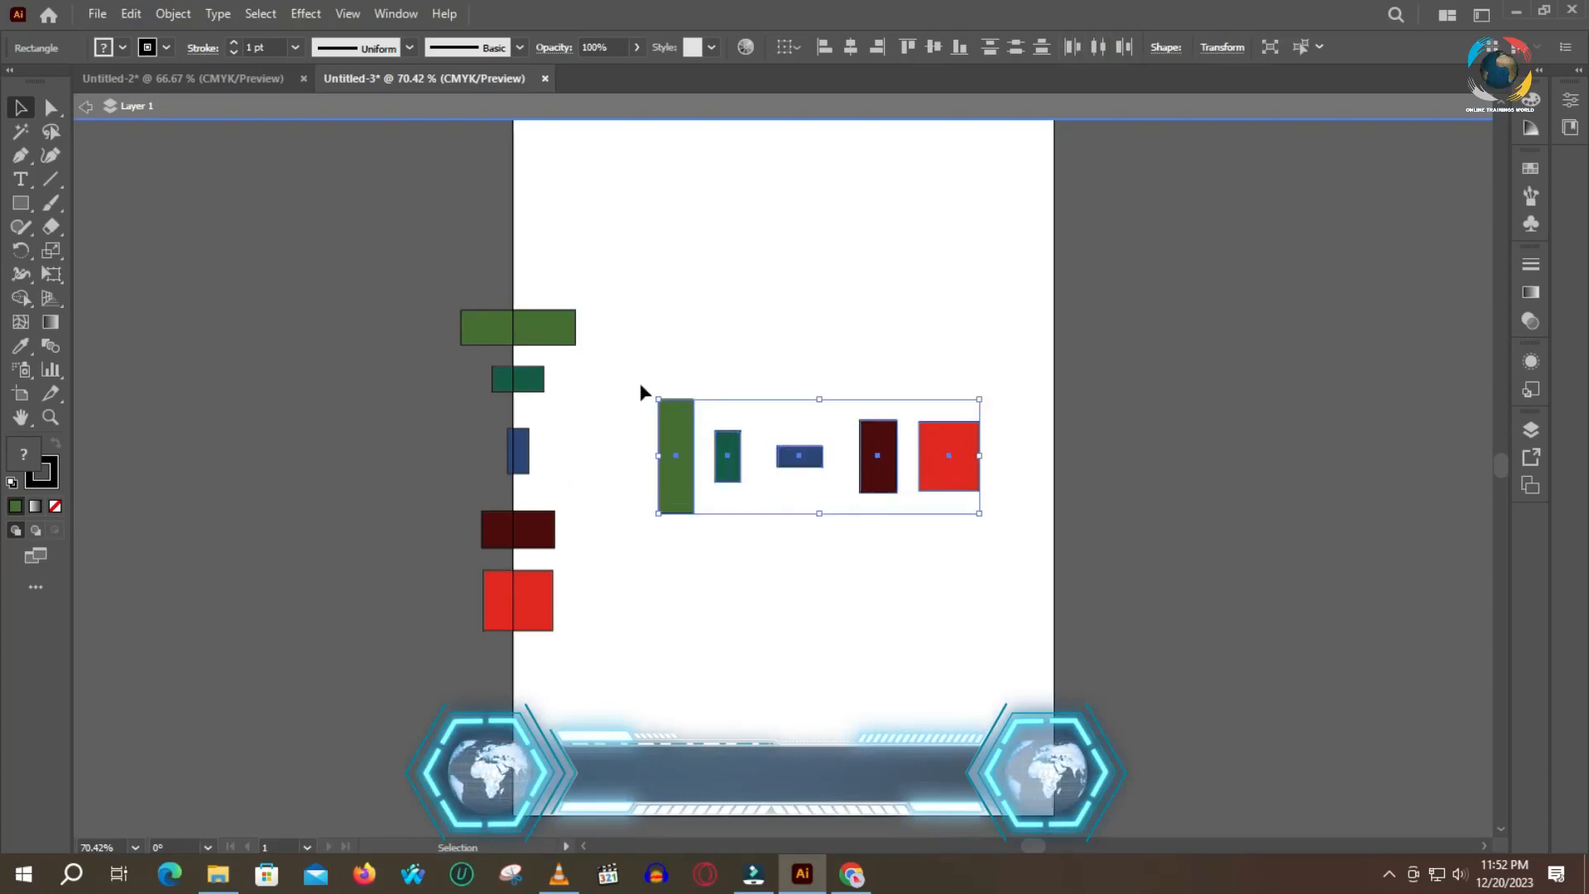
- Move the row of rectangles right across the artboard's edge, and the column of rectangles fully onto the artboard
left_click_drag(674, 443, 995, 443)
left_click_drag(656, 255, 510, 644)
left_click_drag(548, 334, 685, 345)
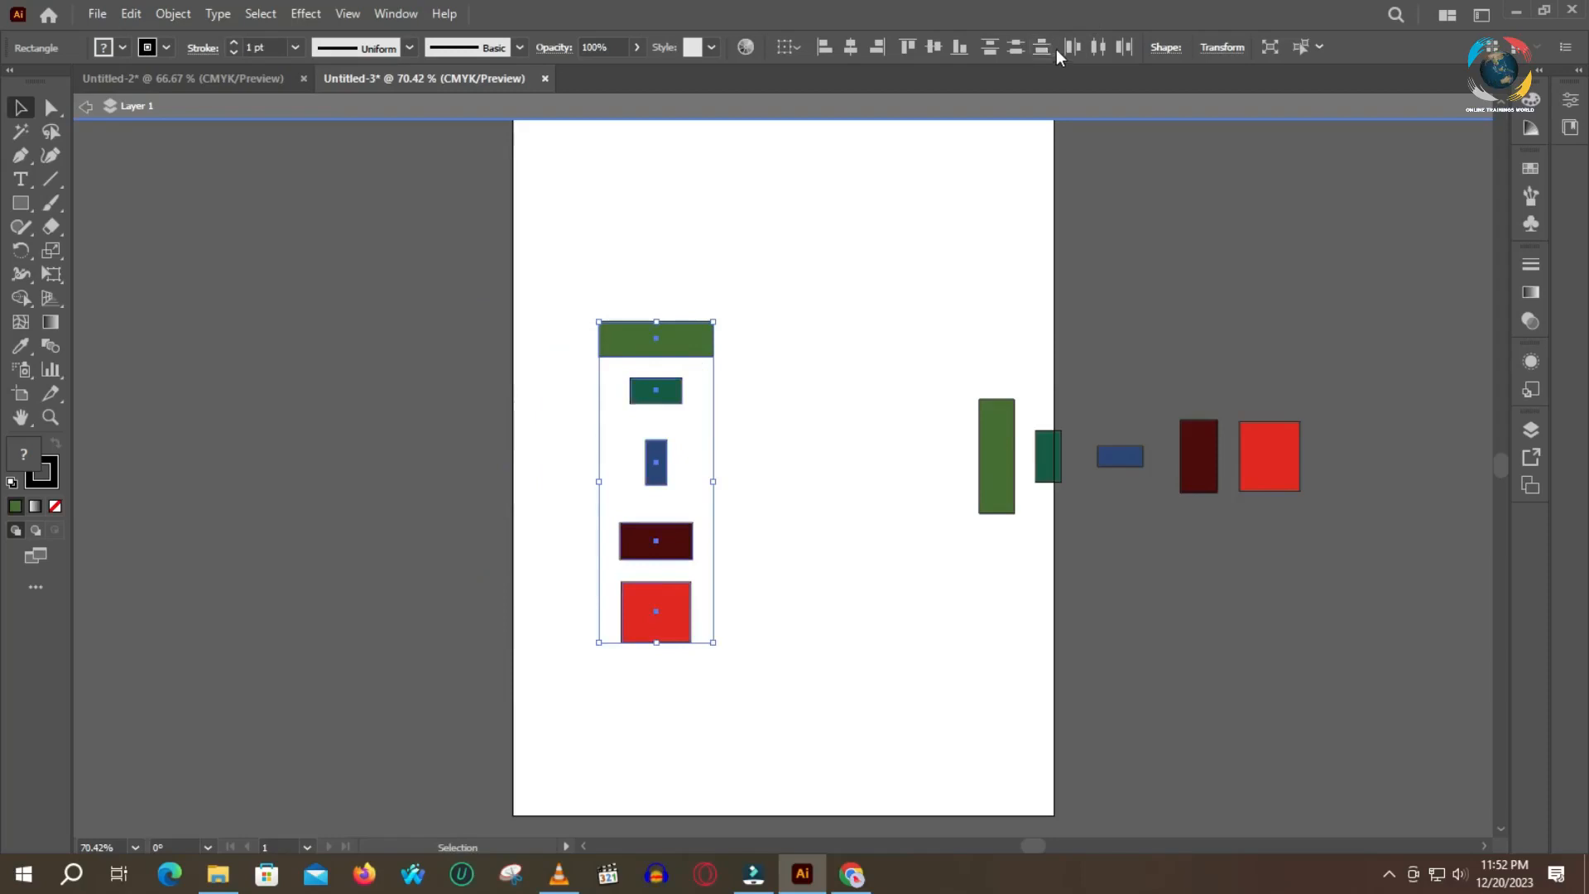
- Distribute the column horizontally by left edges and centres, and finally by right edges with the red rectangle as key object
left_click(1072, 47)
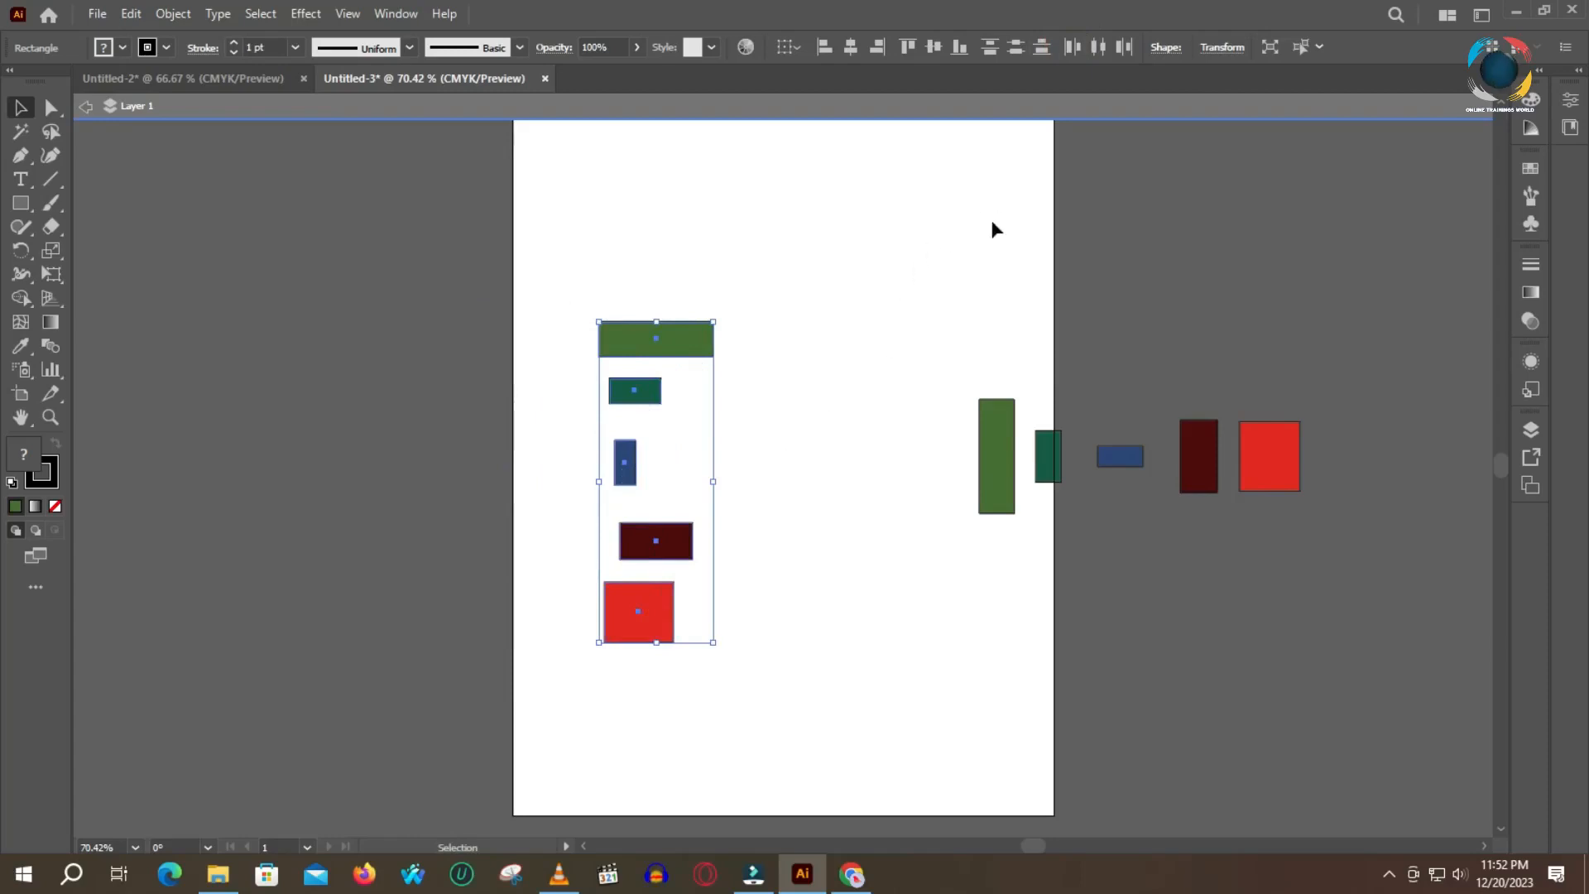
left_click(1098, 47)
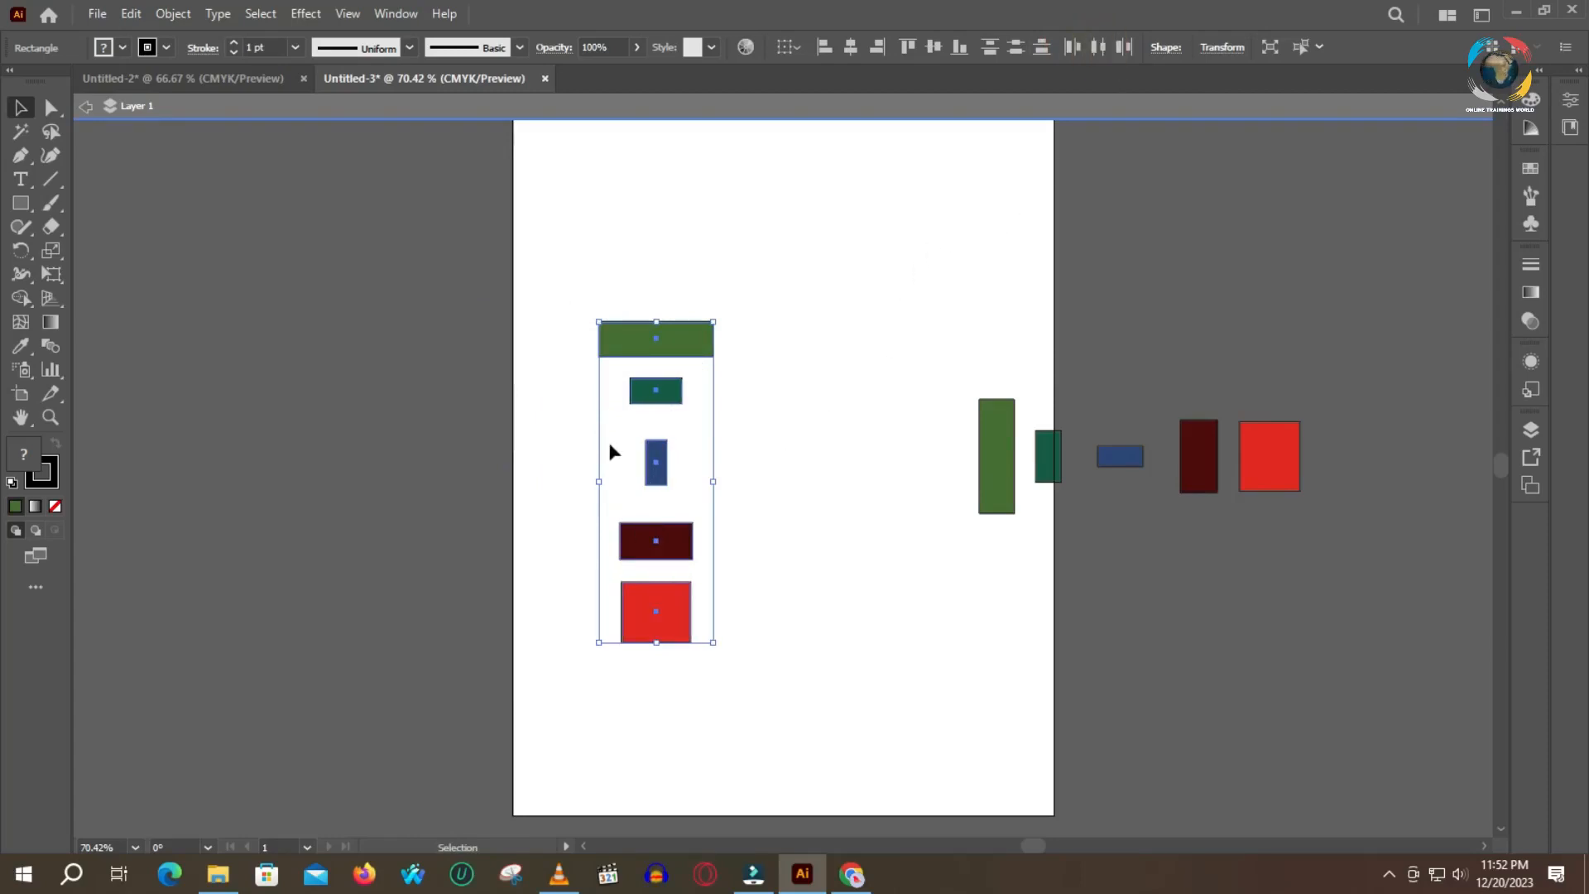
left_click(632, 597)
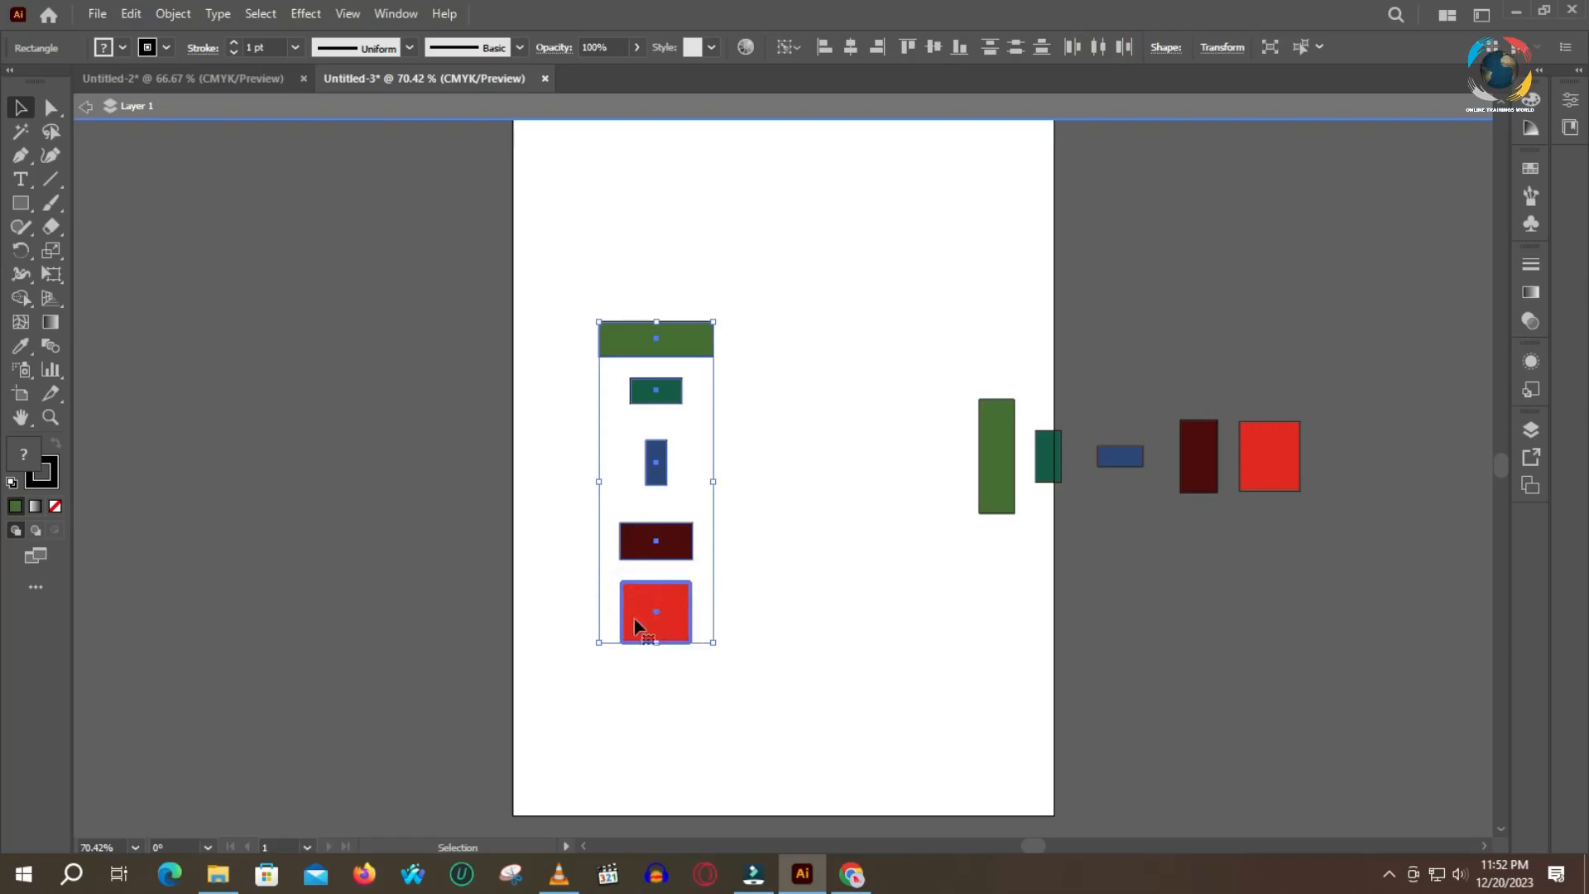
left_click(1124, 47)
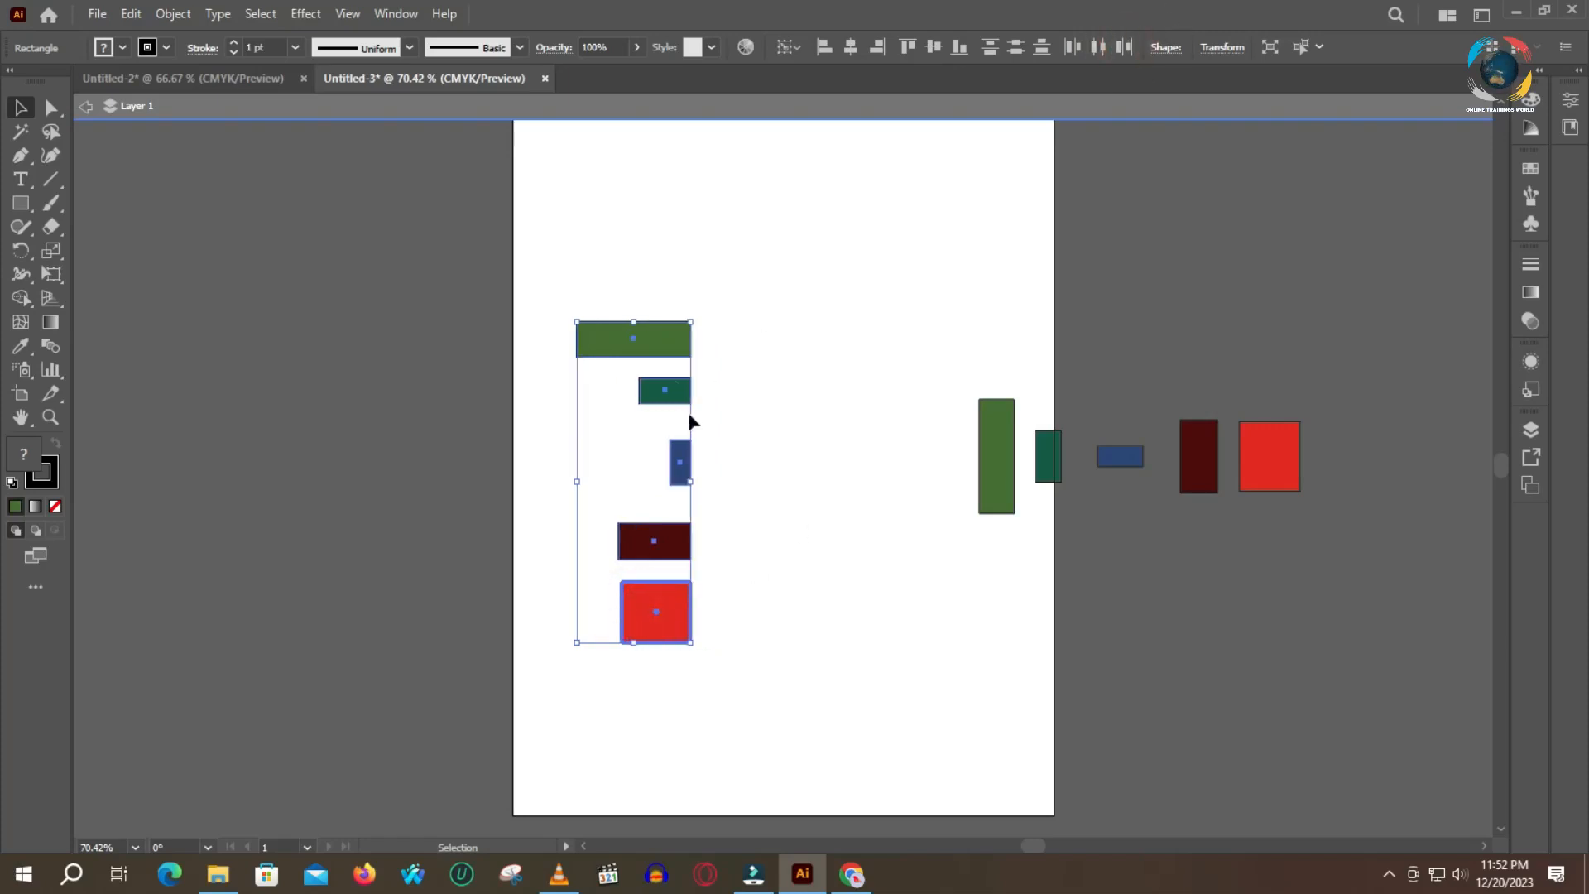
left_click(901, 364)
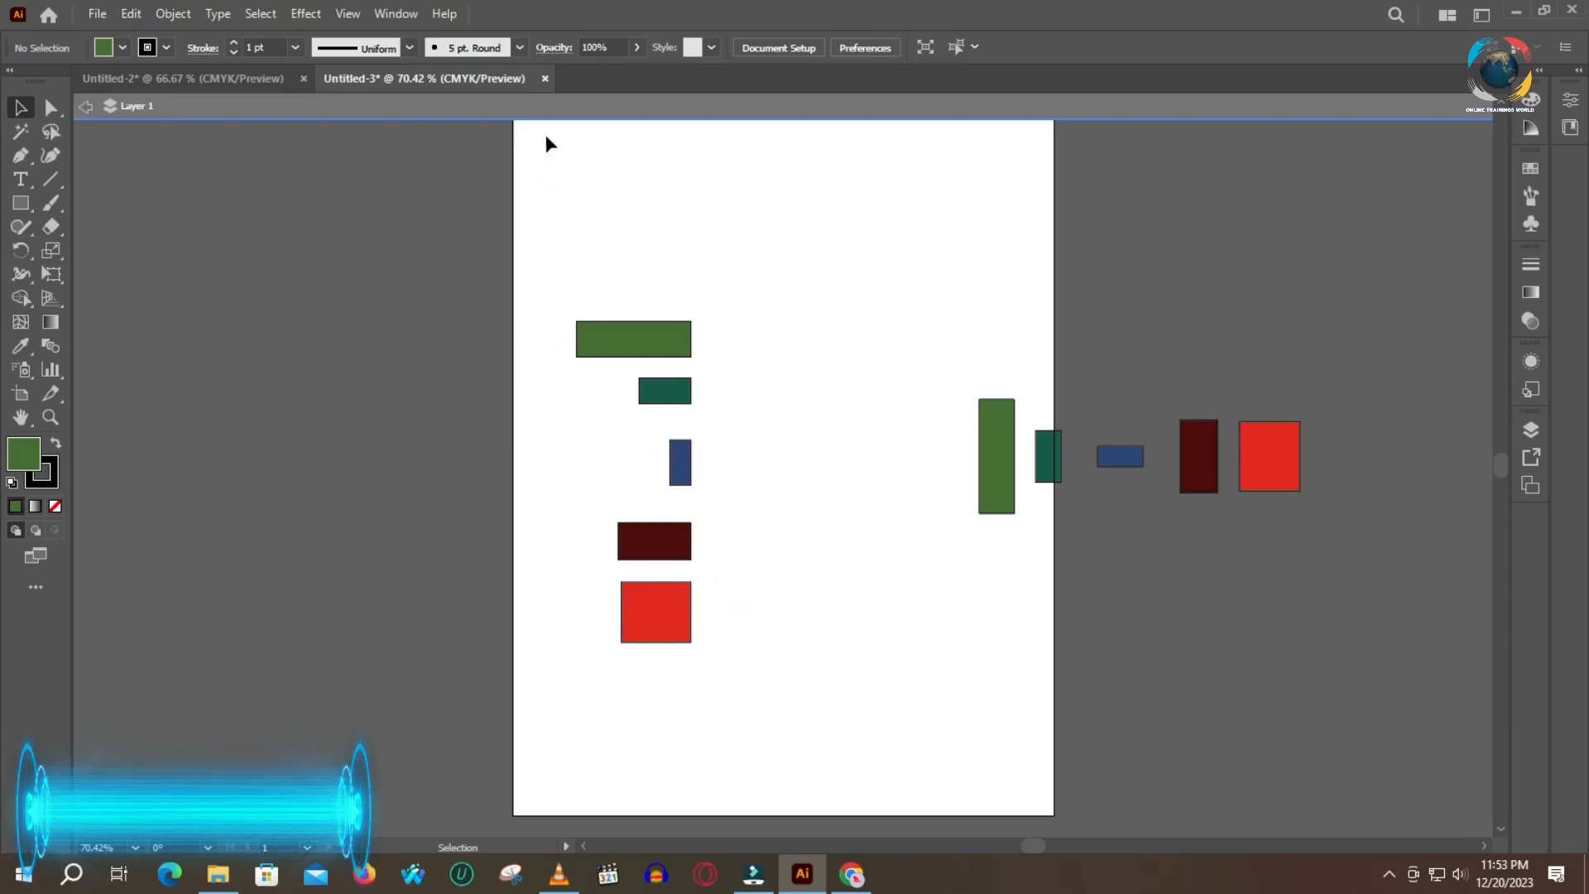
- In the Untitled-2 document, draw a small upright rectangle at the circle's top, centred on the vertical guide
left_click(242, 87)
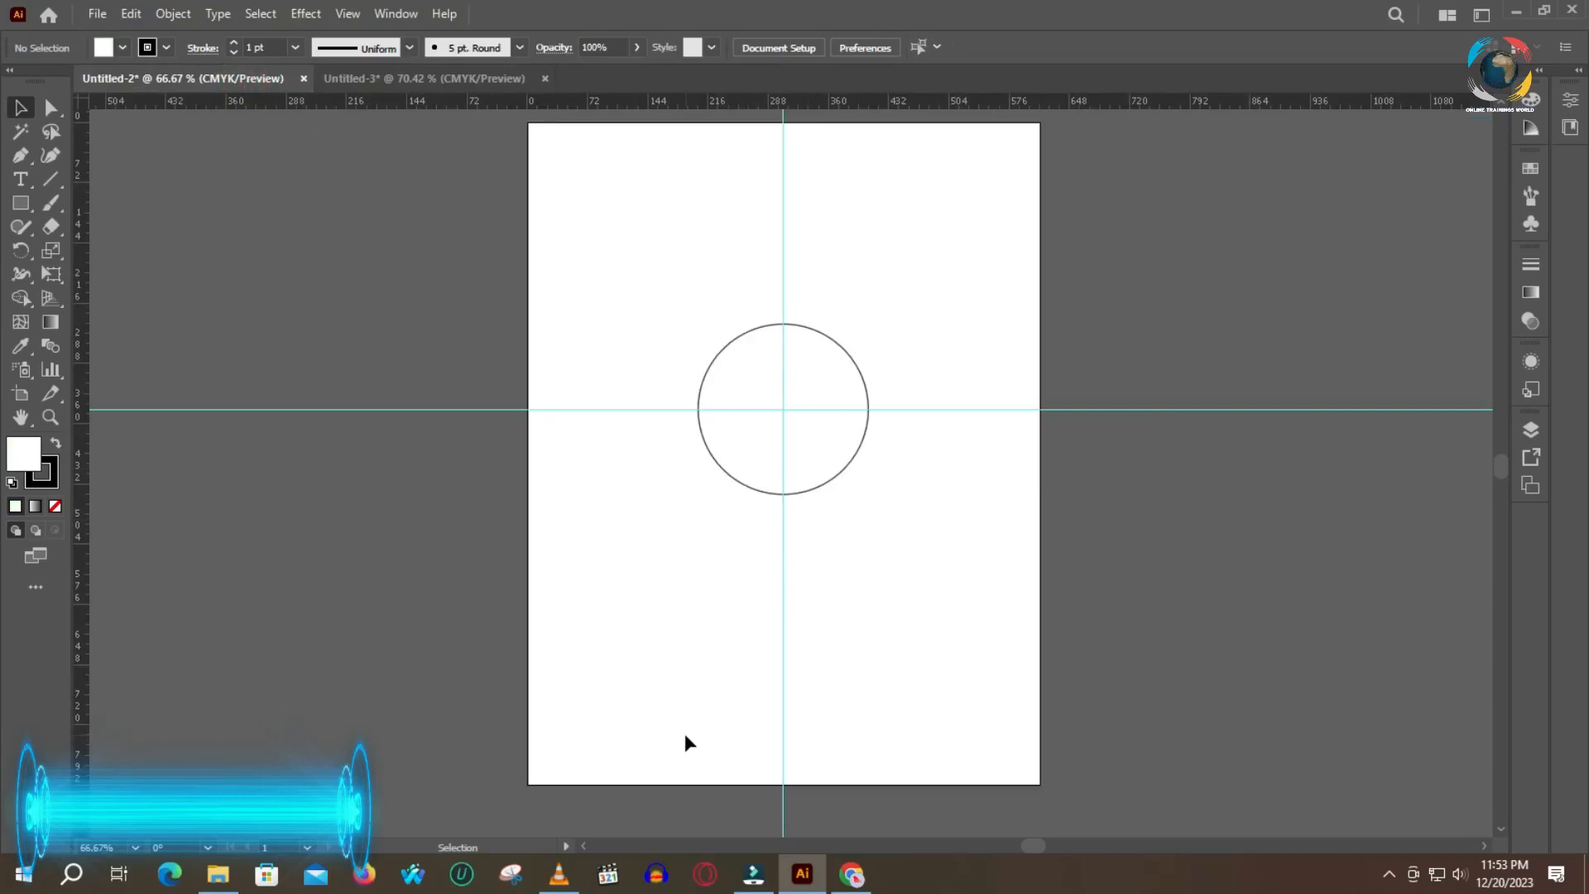
left_click(21, 204)
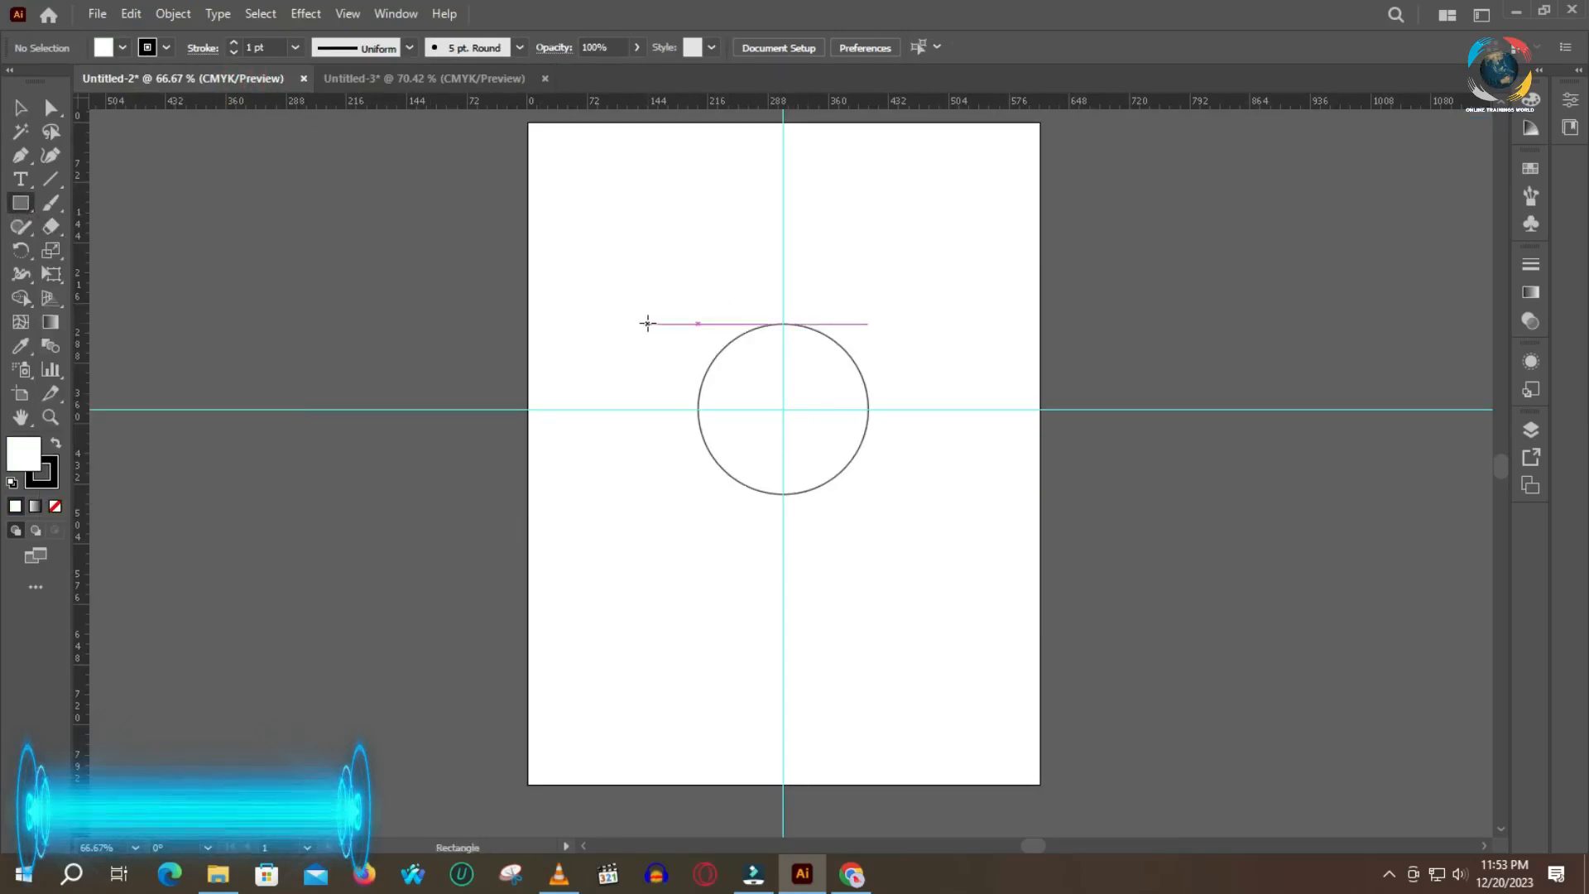
scroll(706, 404, "up", 3)
scroll(722, 458, "down", 2)
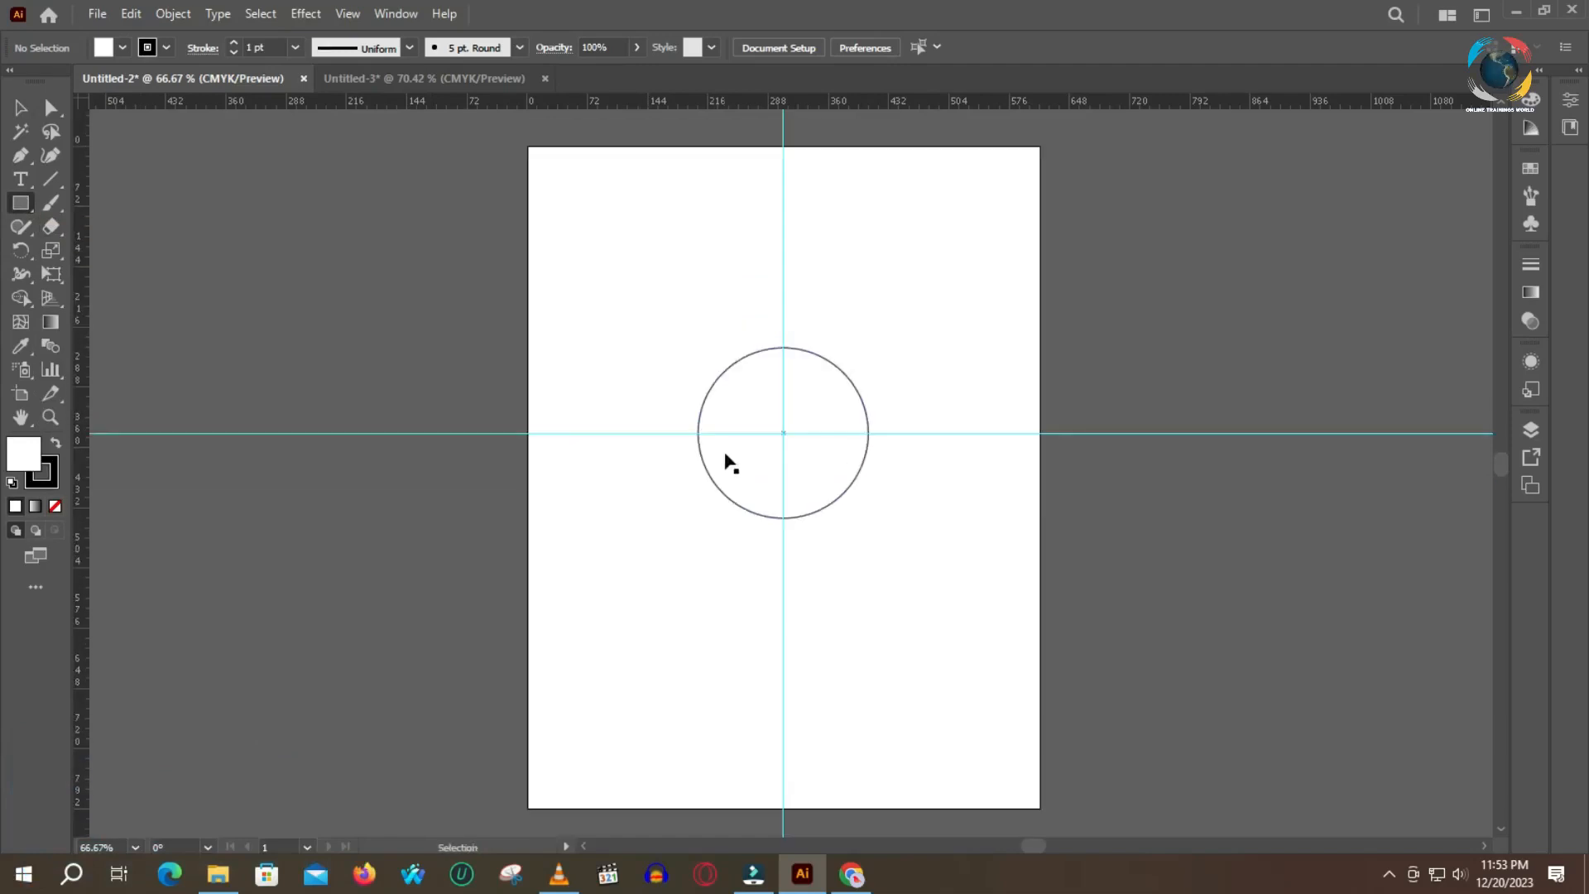
scroll(735, 435, "left", 3)
scroll(740, 440, "right", 2)
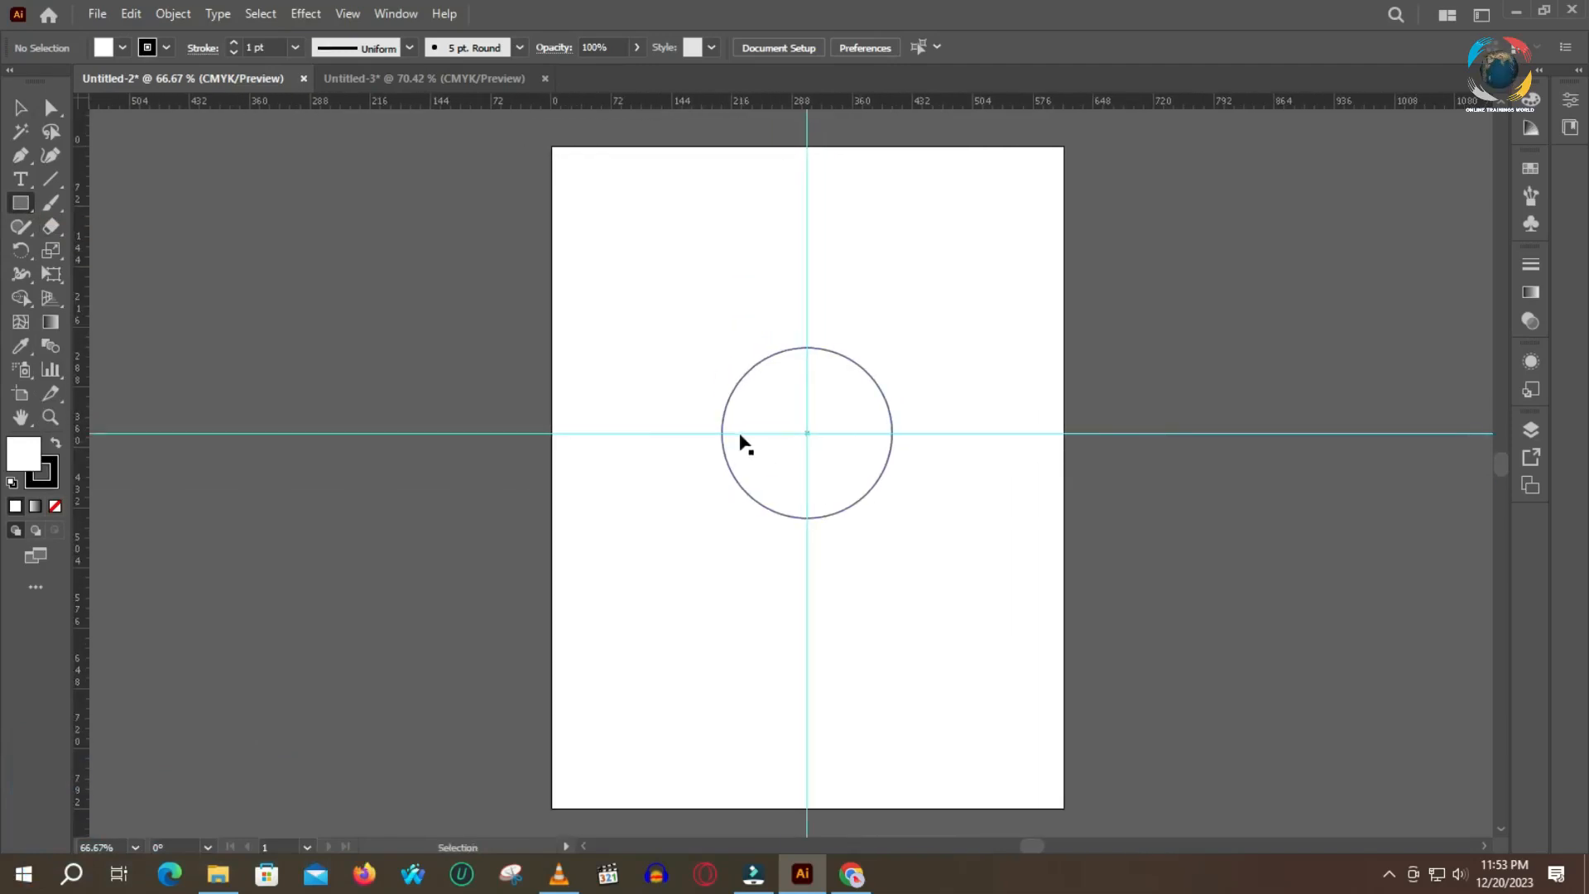
scroll(741, 440, "up", 5)
left_click_drag(946, 340, 707, 598)
left_click_drag(869, 447, 866, 526)
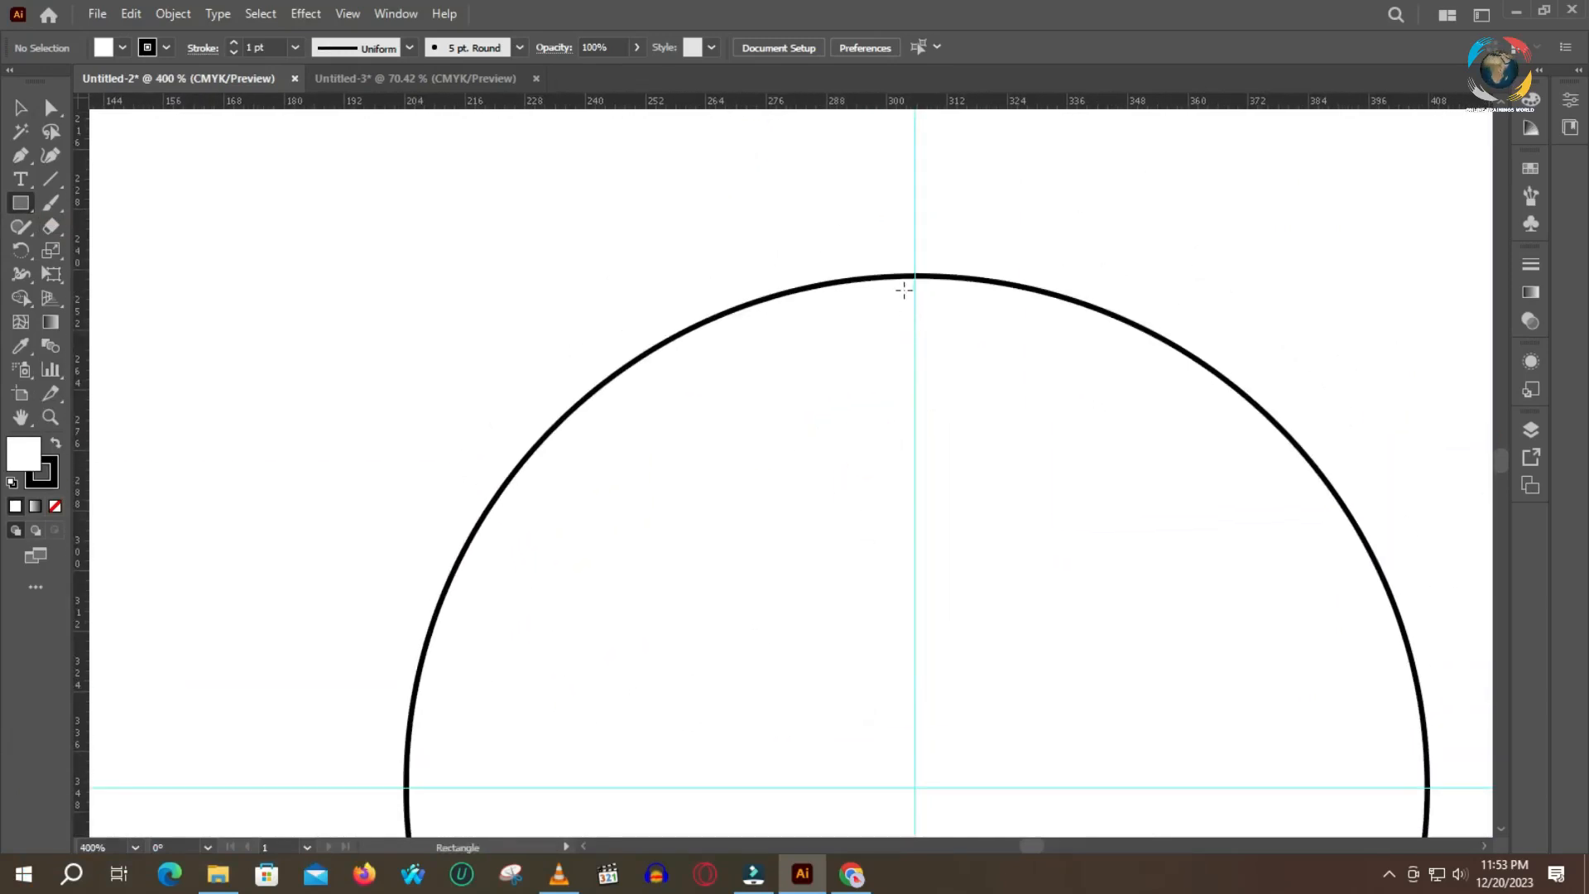
left_click_drag(901, 277, 929, 369)
key("shift")
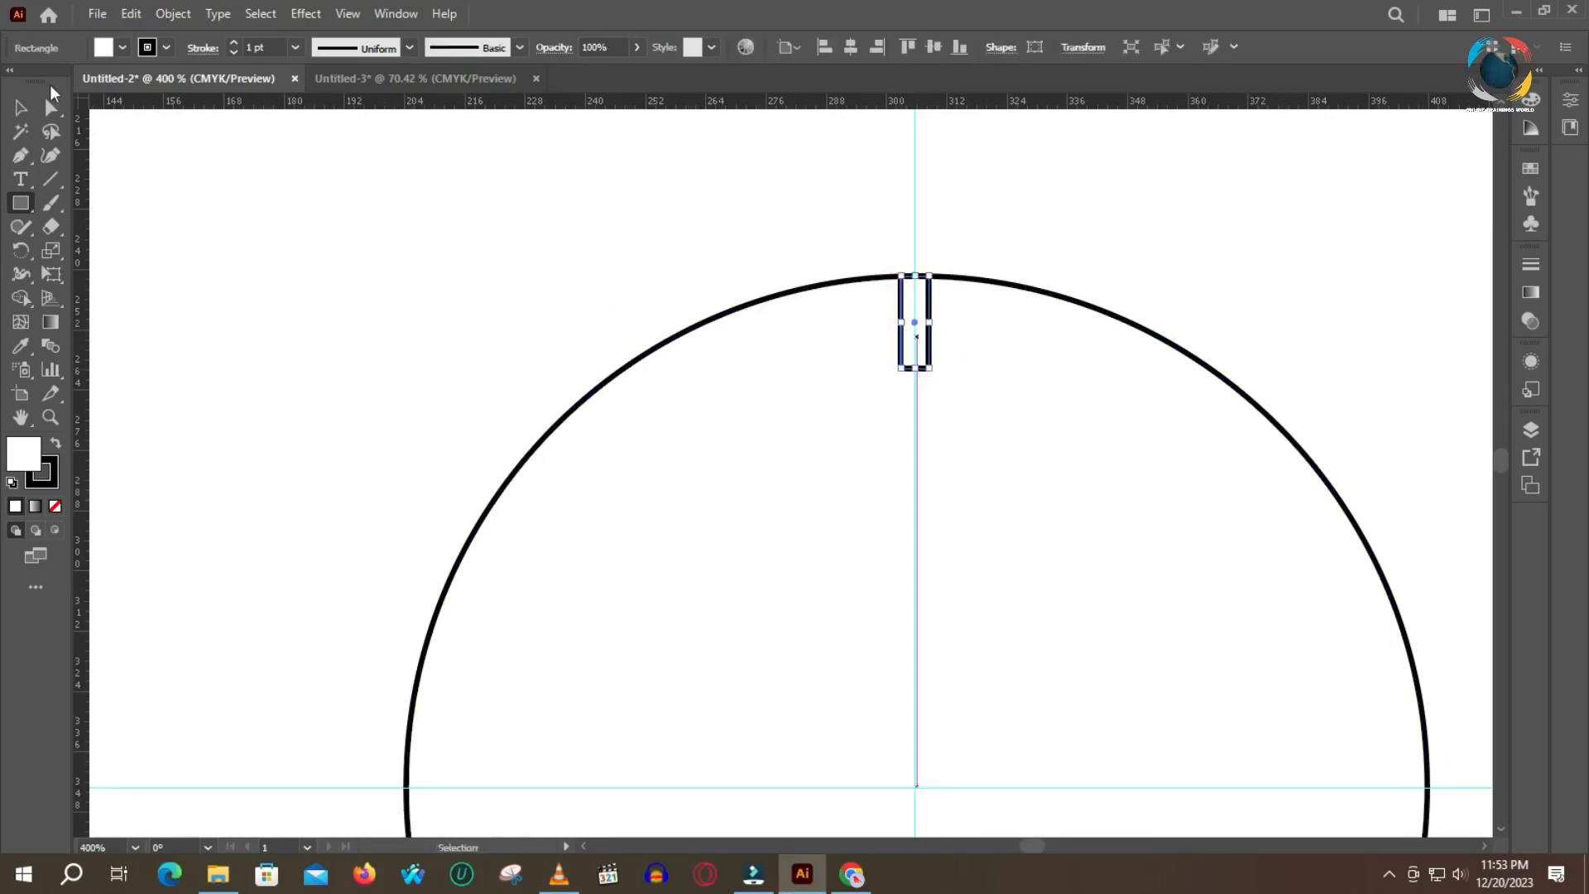
- Move the small rectangle down along the vertical guide so it sits just inside the circle
left_click(50, 107)
left_click(904, 340)
left_click_drag(905, 339, 904, 361)
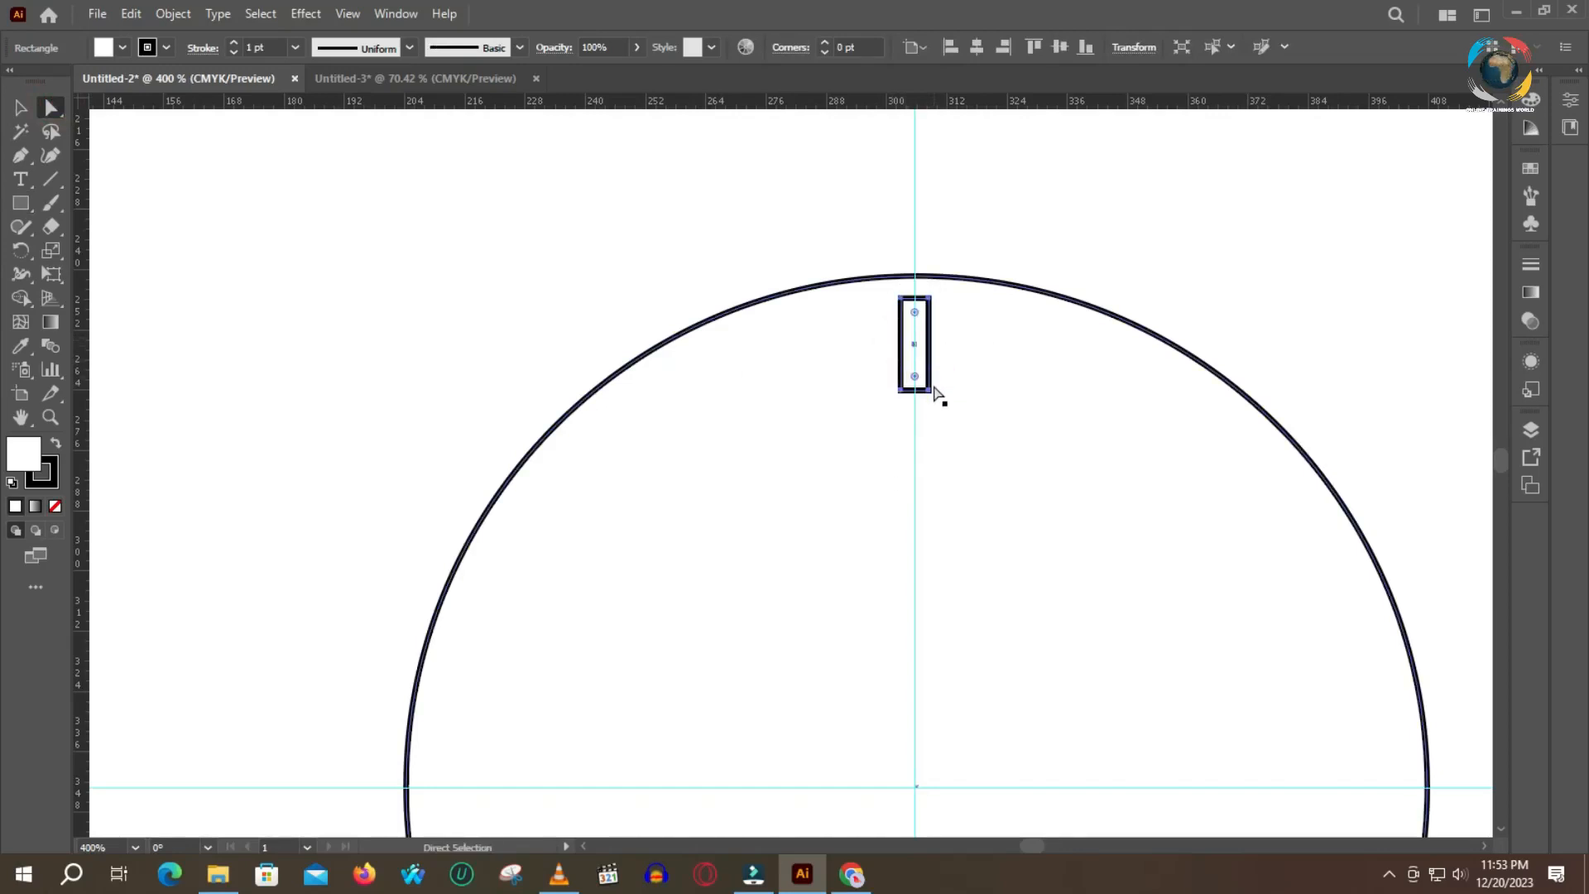
- Try enlarging the small rectangle proportionally from its centre, and undo it
key("alt")
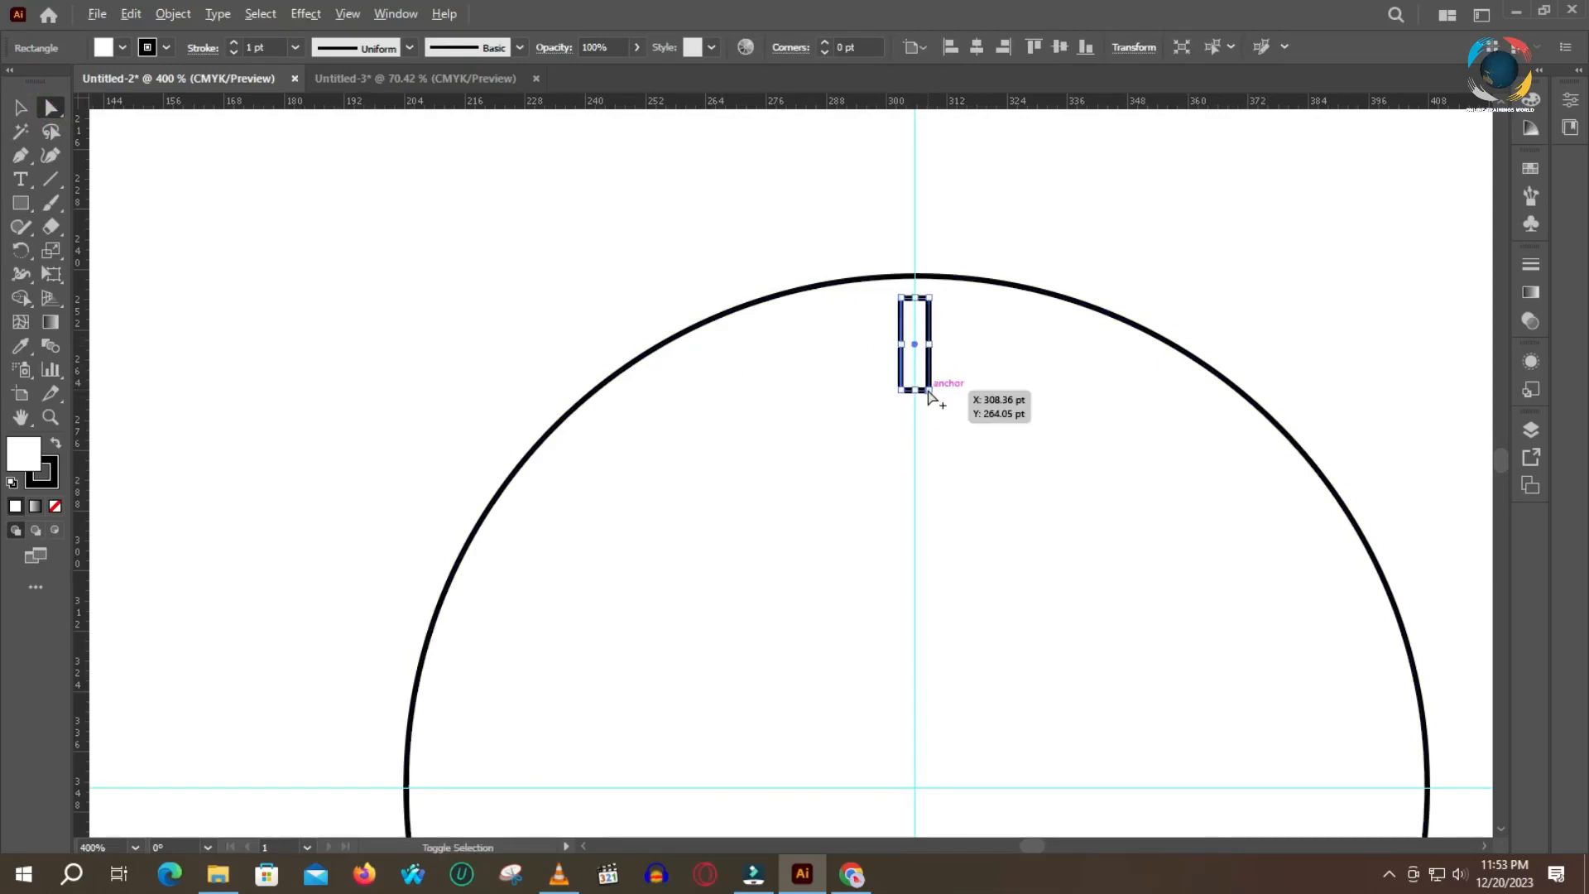
left_click_drag(930, 393, 944, 418)
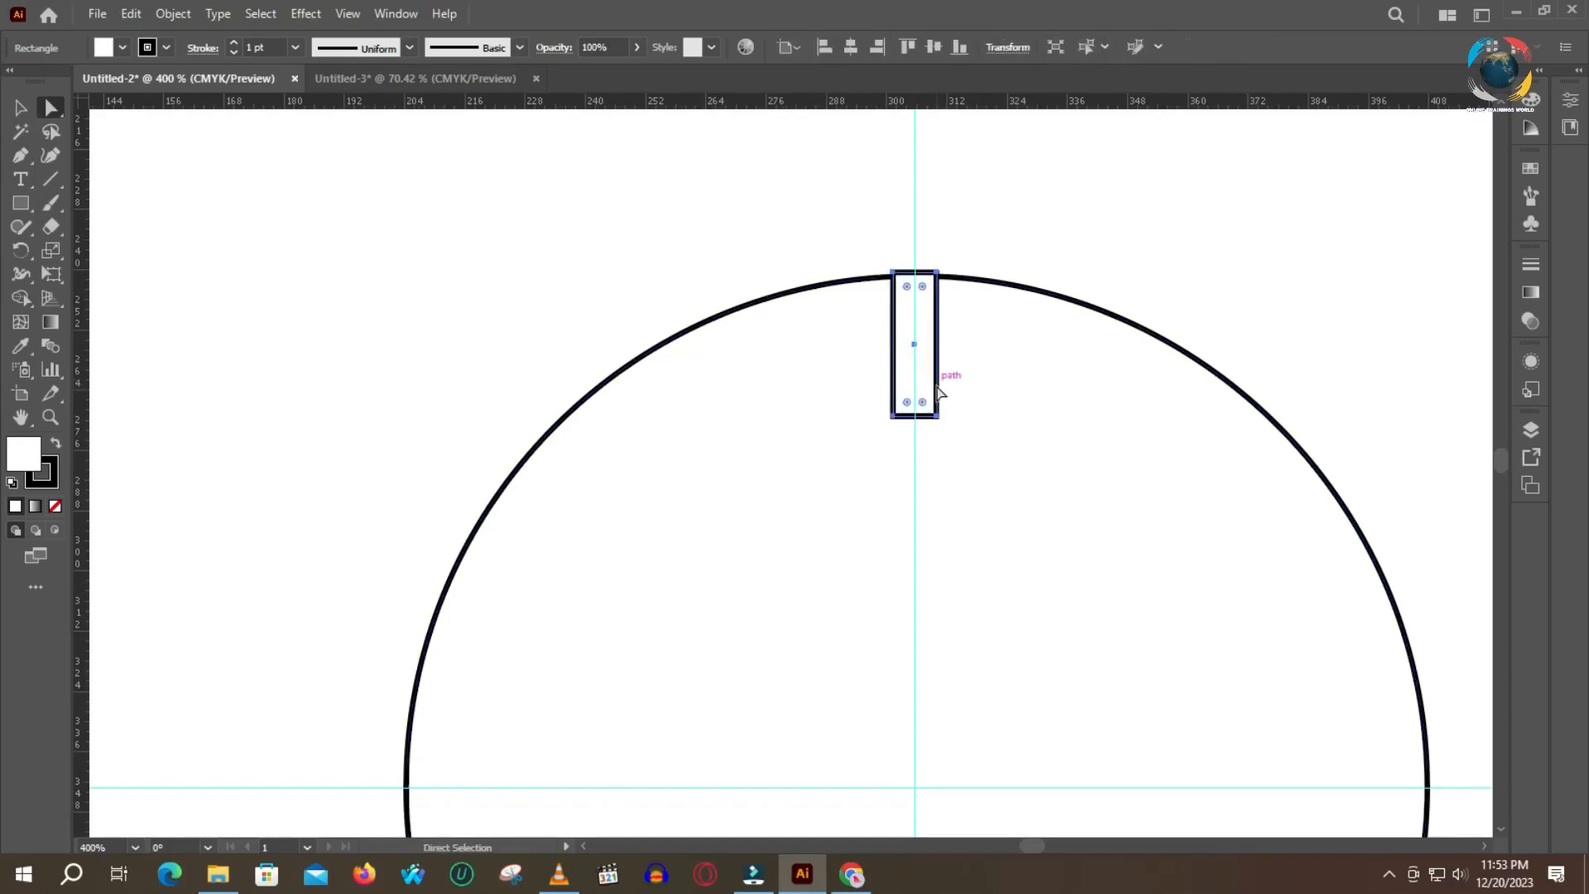
key("ctrl+z")
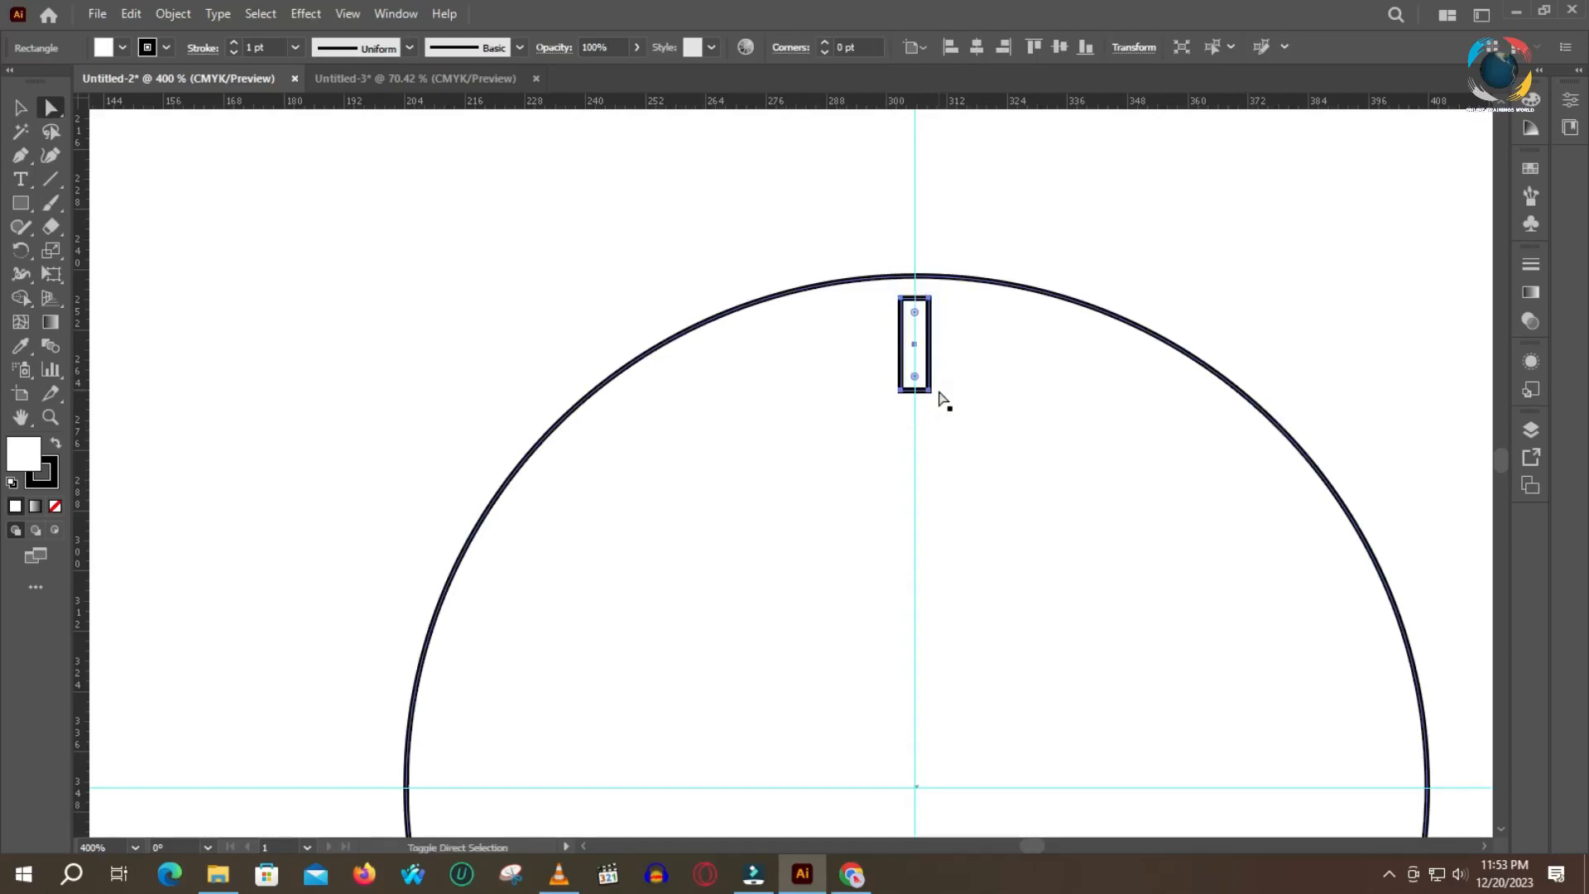
- Enlarge the rectangle to about twice its size and shift it down along the vertical guide
left_click_drag(928, 344, 925, 466)
key("space")
left_click(933, 397)
scroll(860, 546, "down", 2)
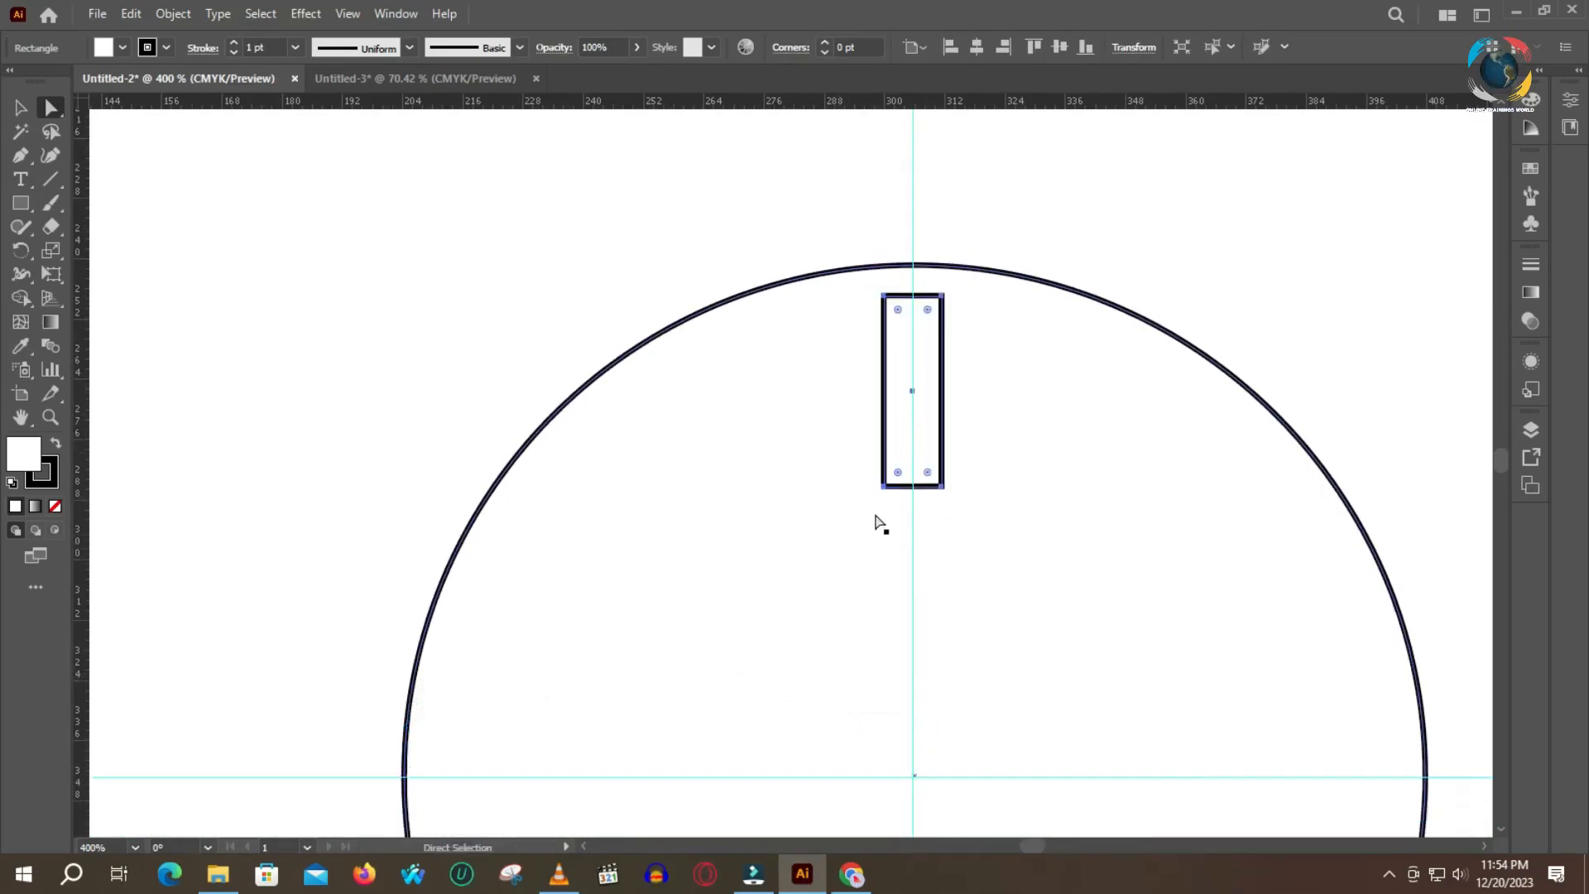
- Shrink the rectangle to about half its size from its centre, and round its corners to 1.5646 pt
scroll(886, 508, "down", 2)
key("space")
left_click_drag(944, 575, 961, 383)
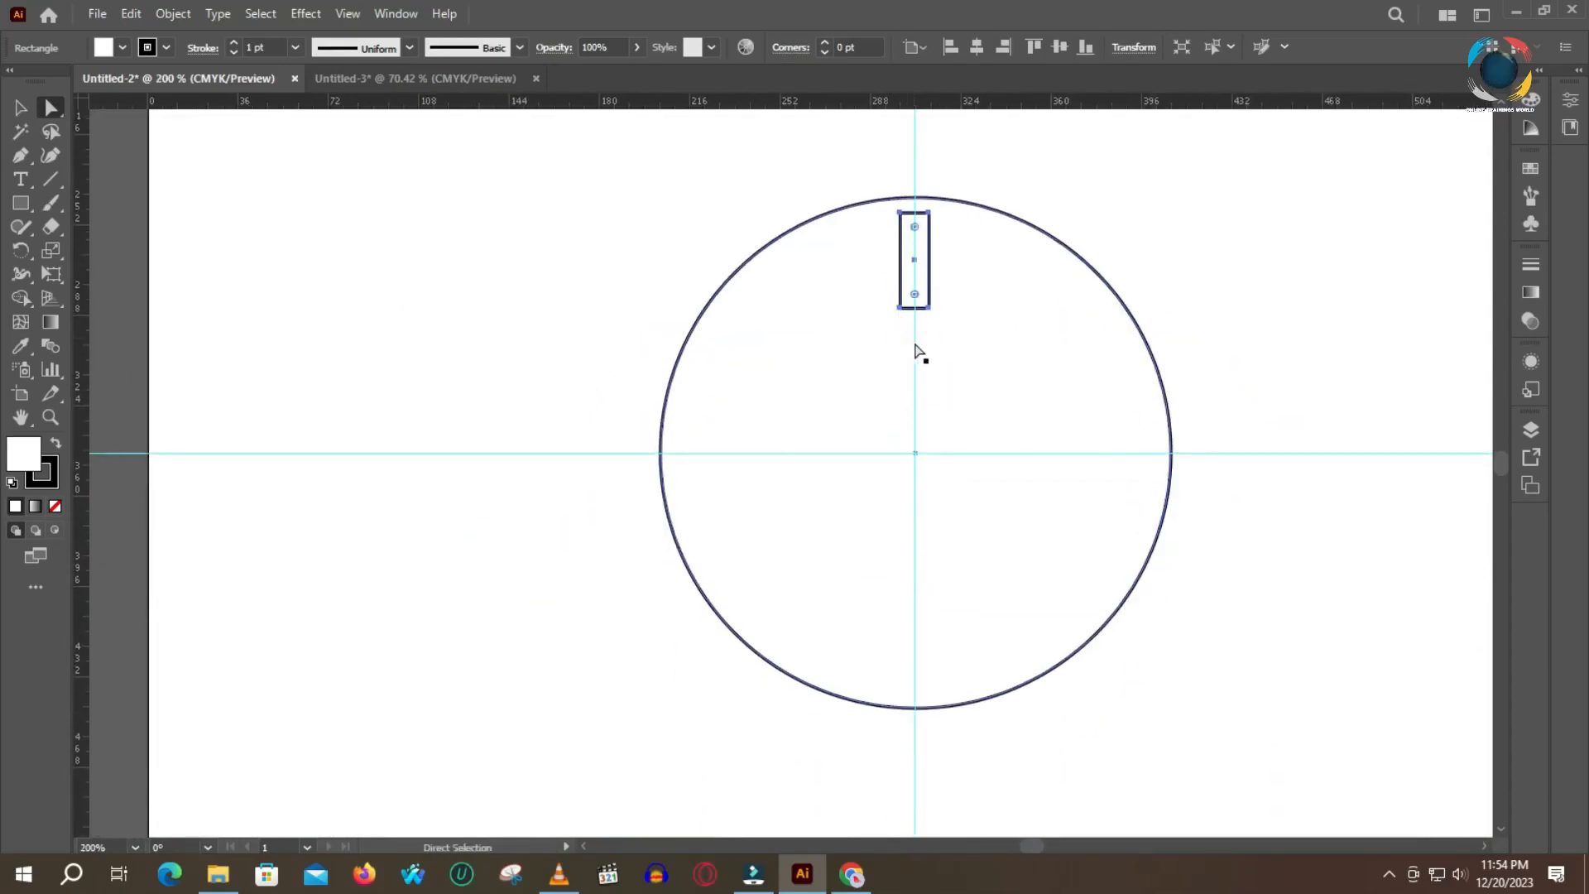
left_click(929, 309)
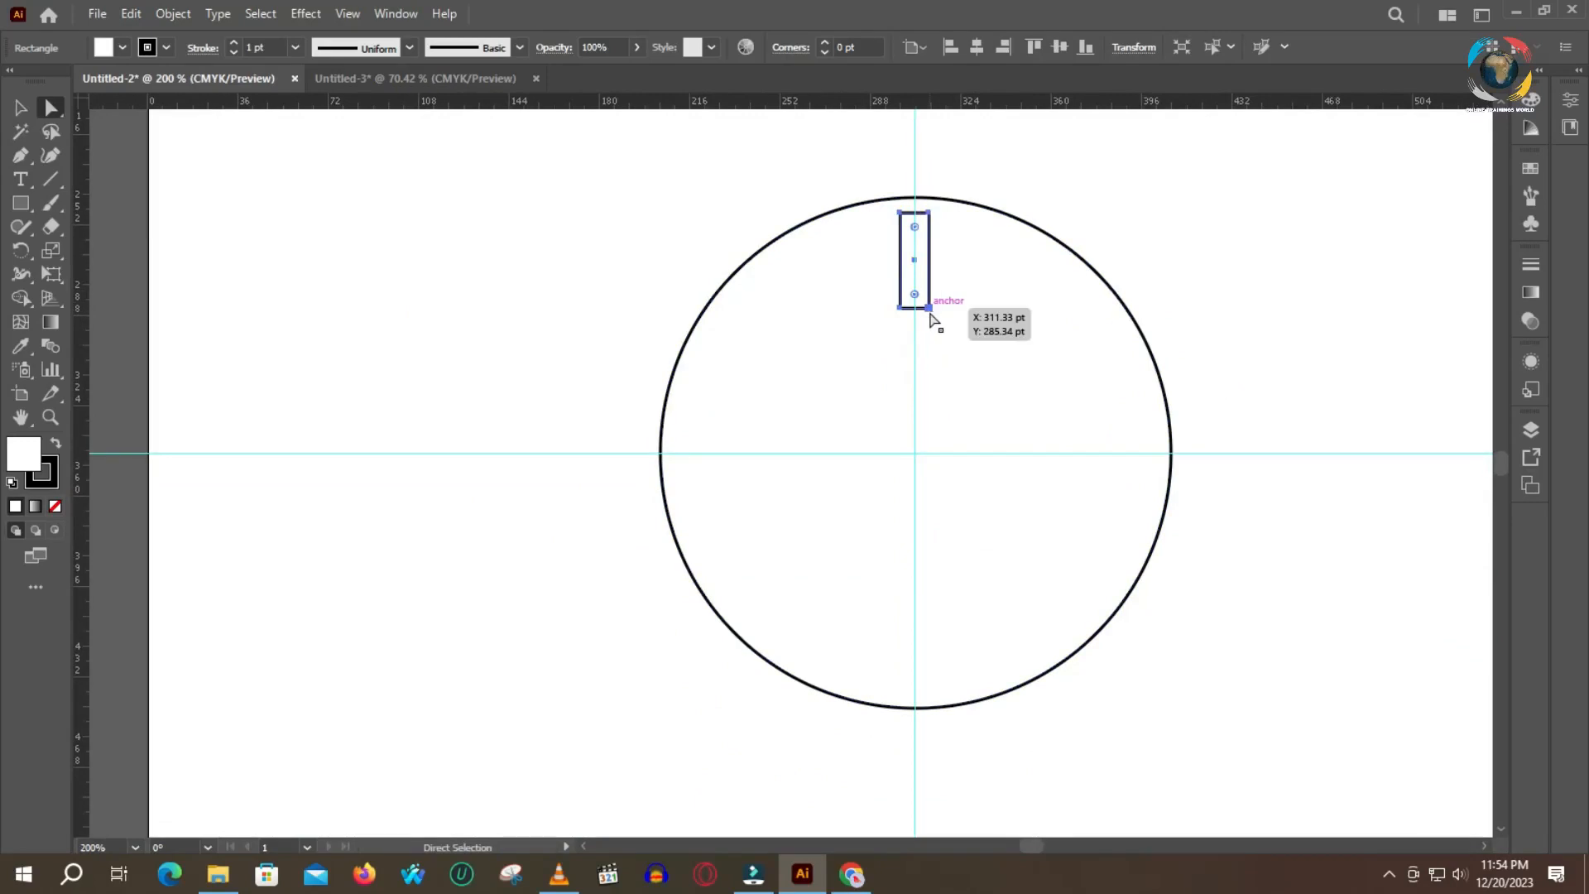
left_click_drag(930, 315, 915, 252)
left_click(918, 263)
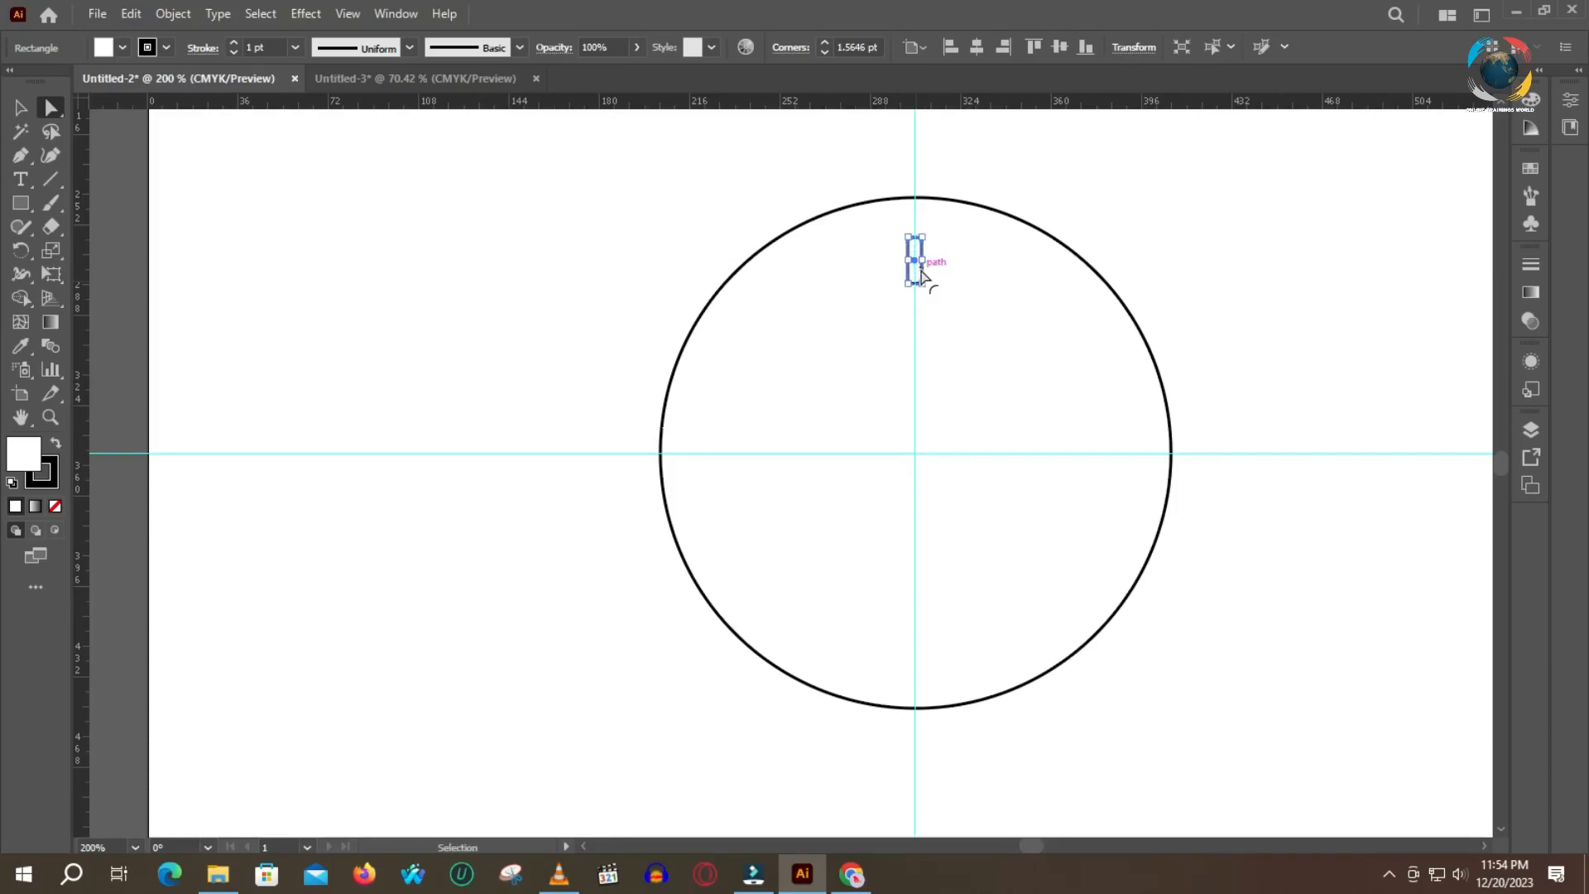
- Move the rounded rectangle up along the vertical guide to just below the circle's top
key("ctrl+plus")
left_click_drag(908, 285, 910, 241)
key("ctrl+a")
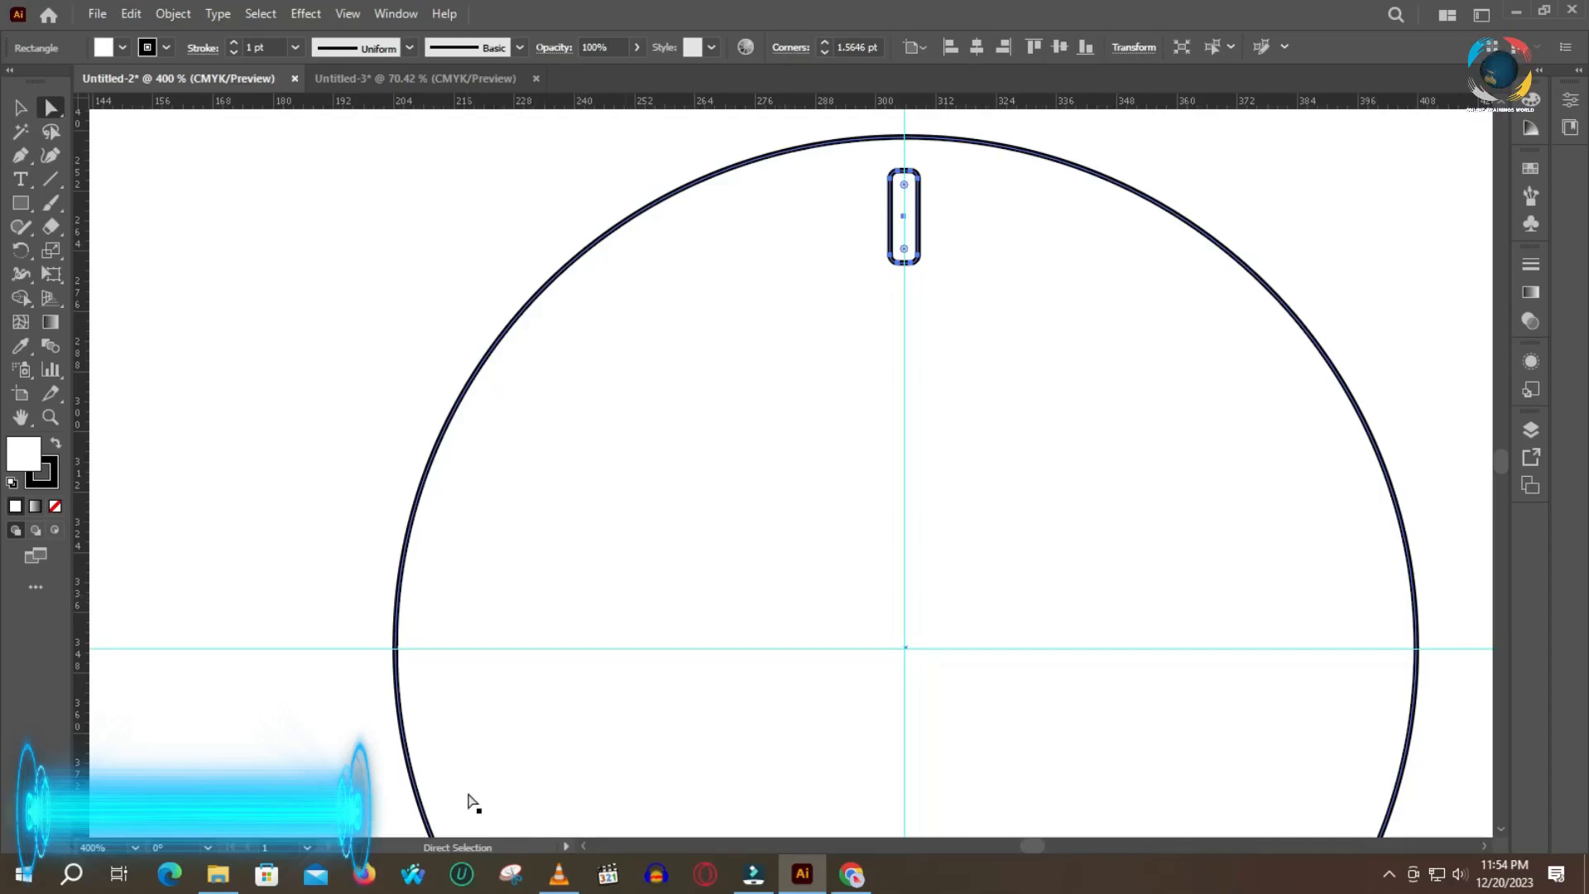
- Switch to Calculator, divide 360 by 12 for the rotation angle, and minimise it
key("XF86Calculator")
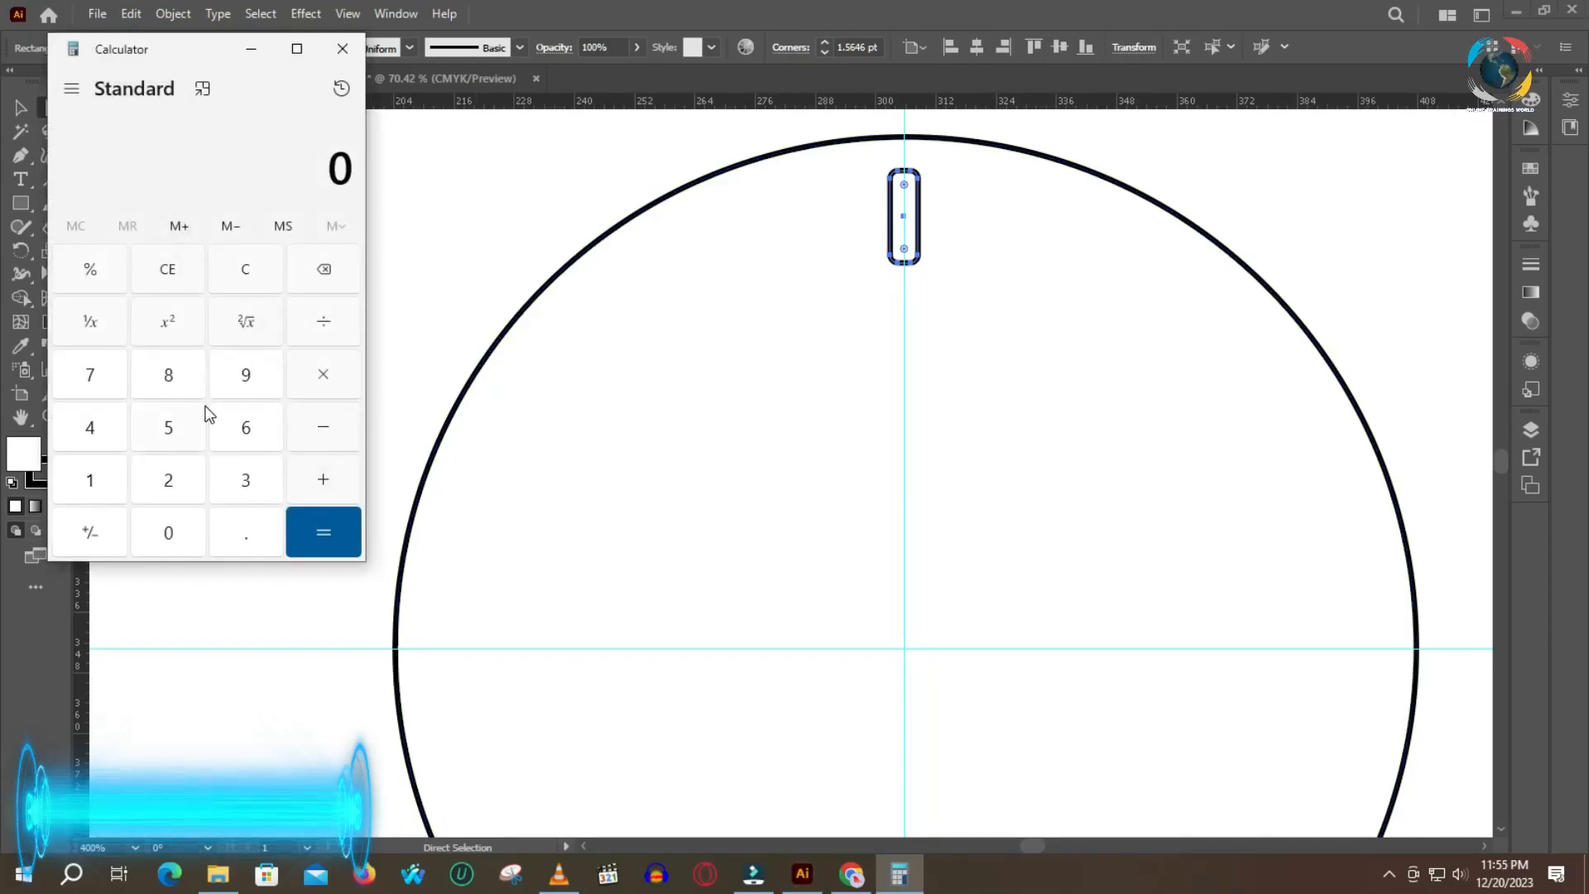
type("360")
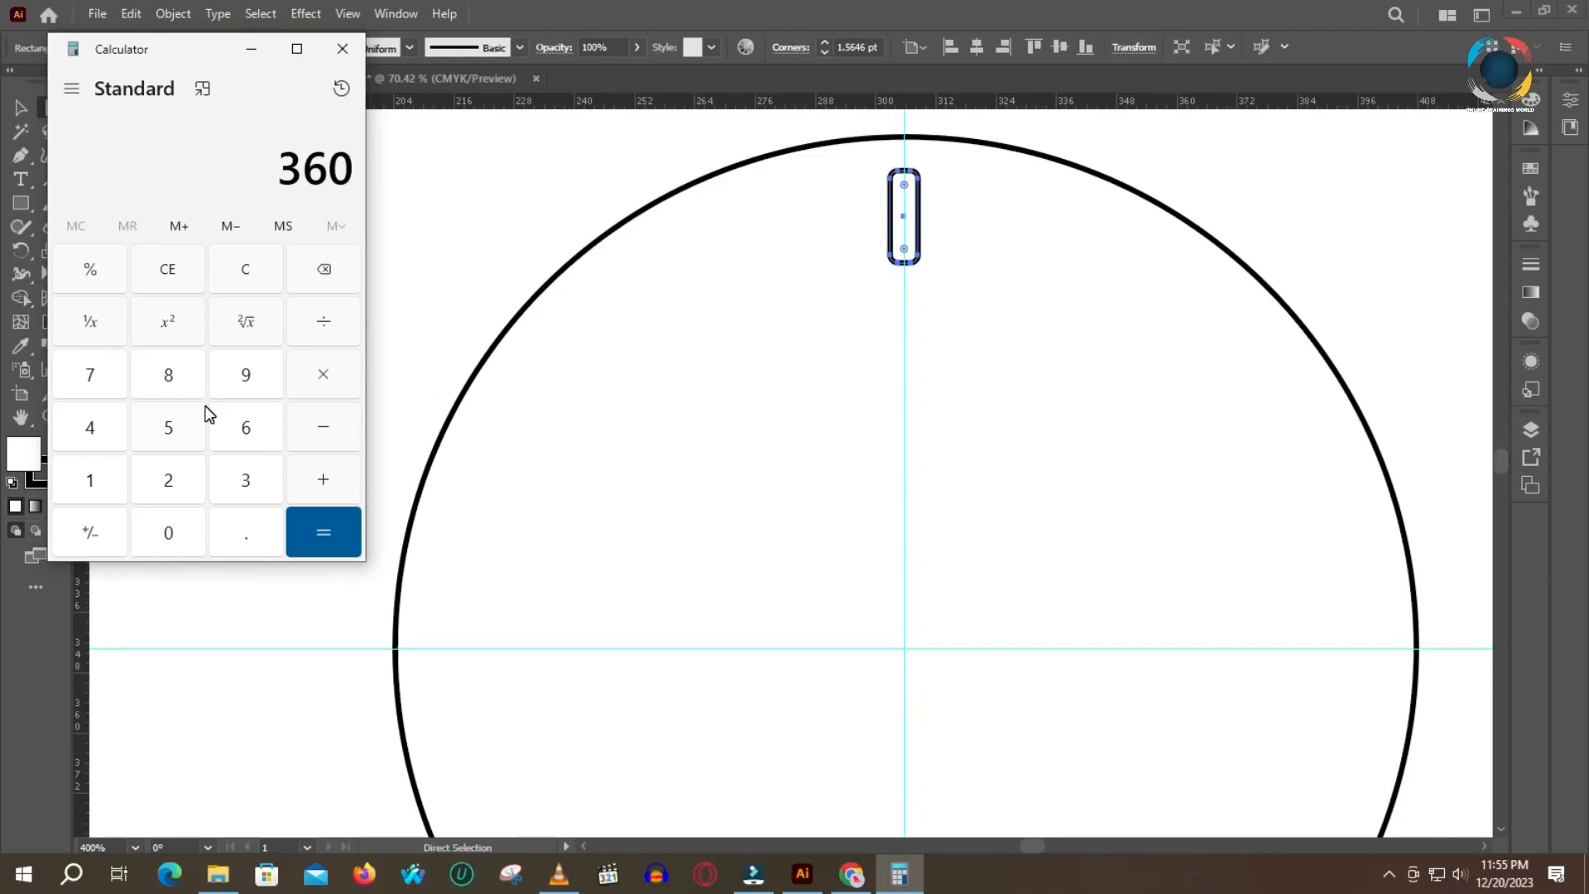
type("12")
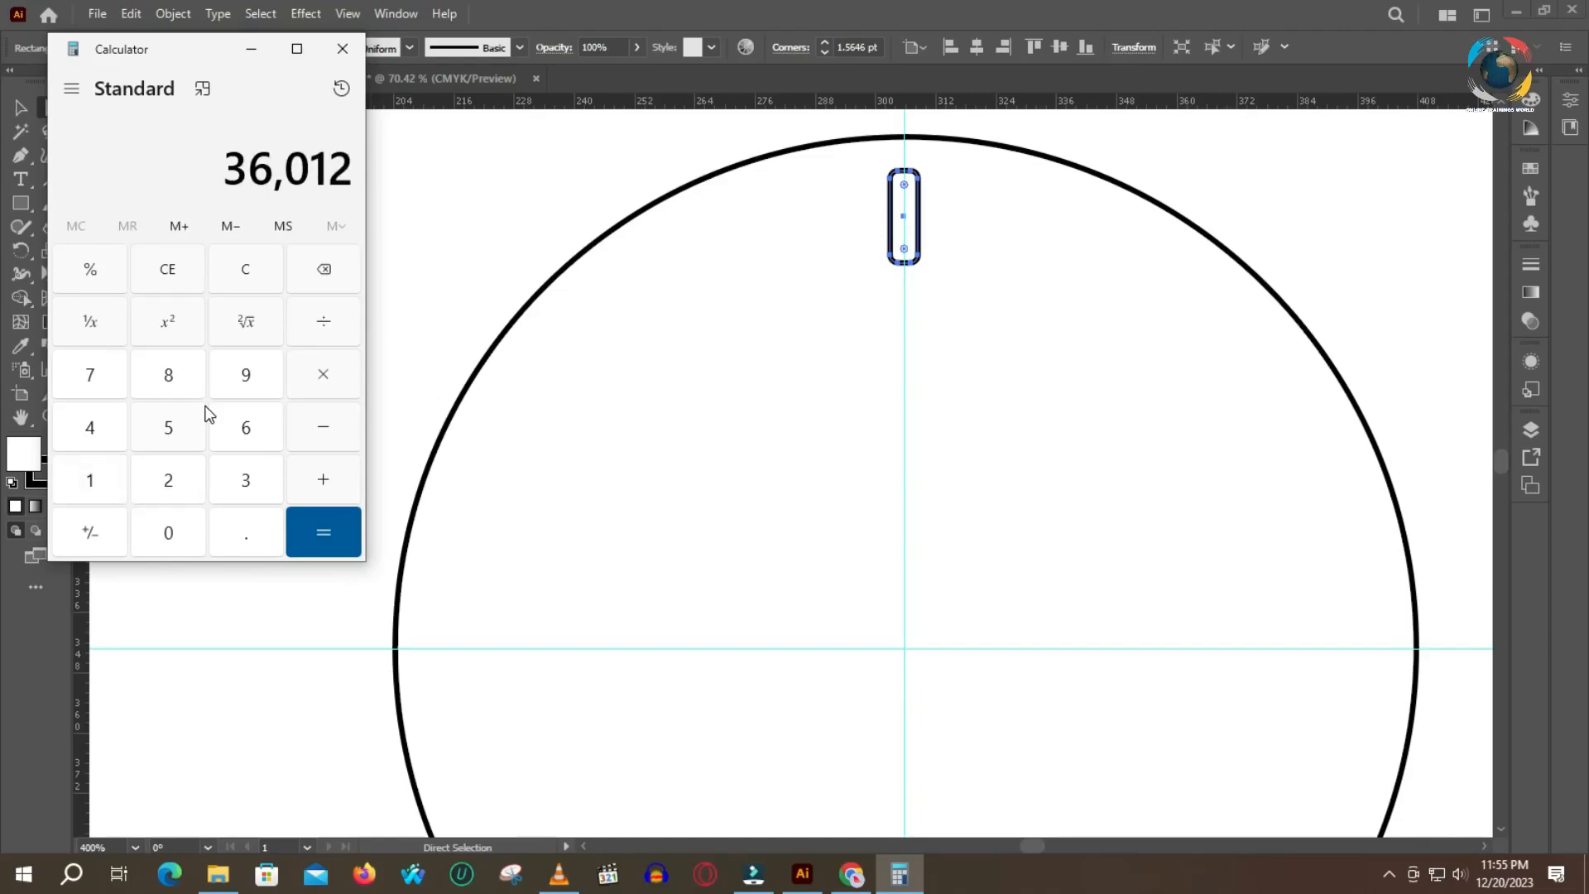
key("BackSpace")
key("BackSpace")
type("12")
key("Return")
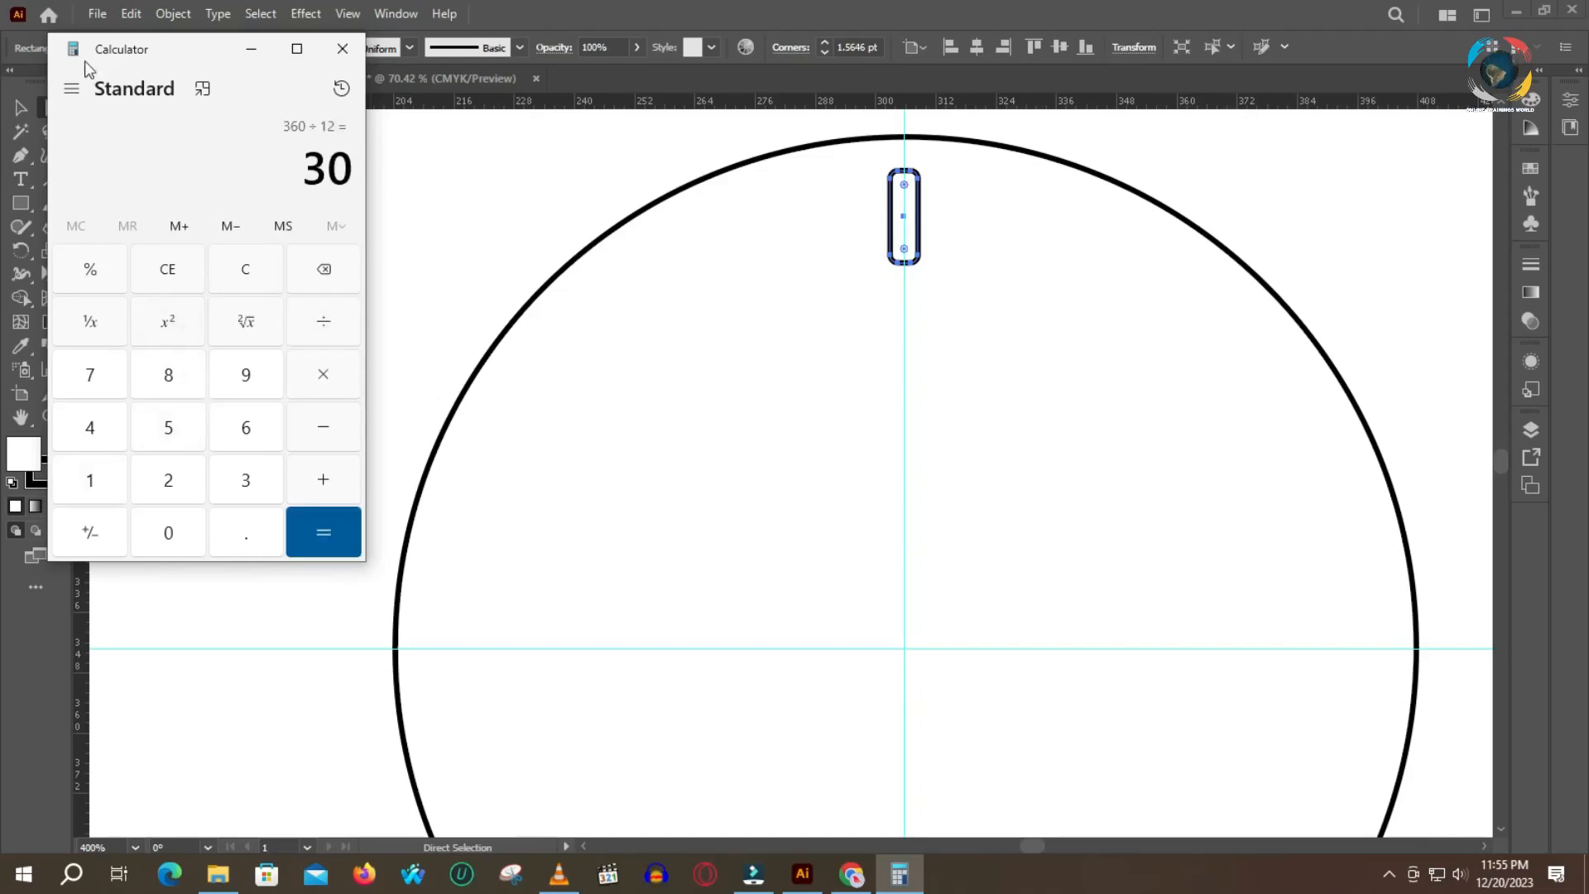
left_click(252, 48)
- Set the circle's centre as the rounded rectangle's rotation origin, and nudge the rectangle down along the vertical guide
key("r")
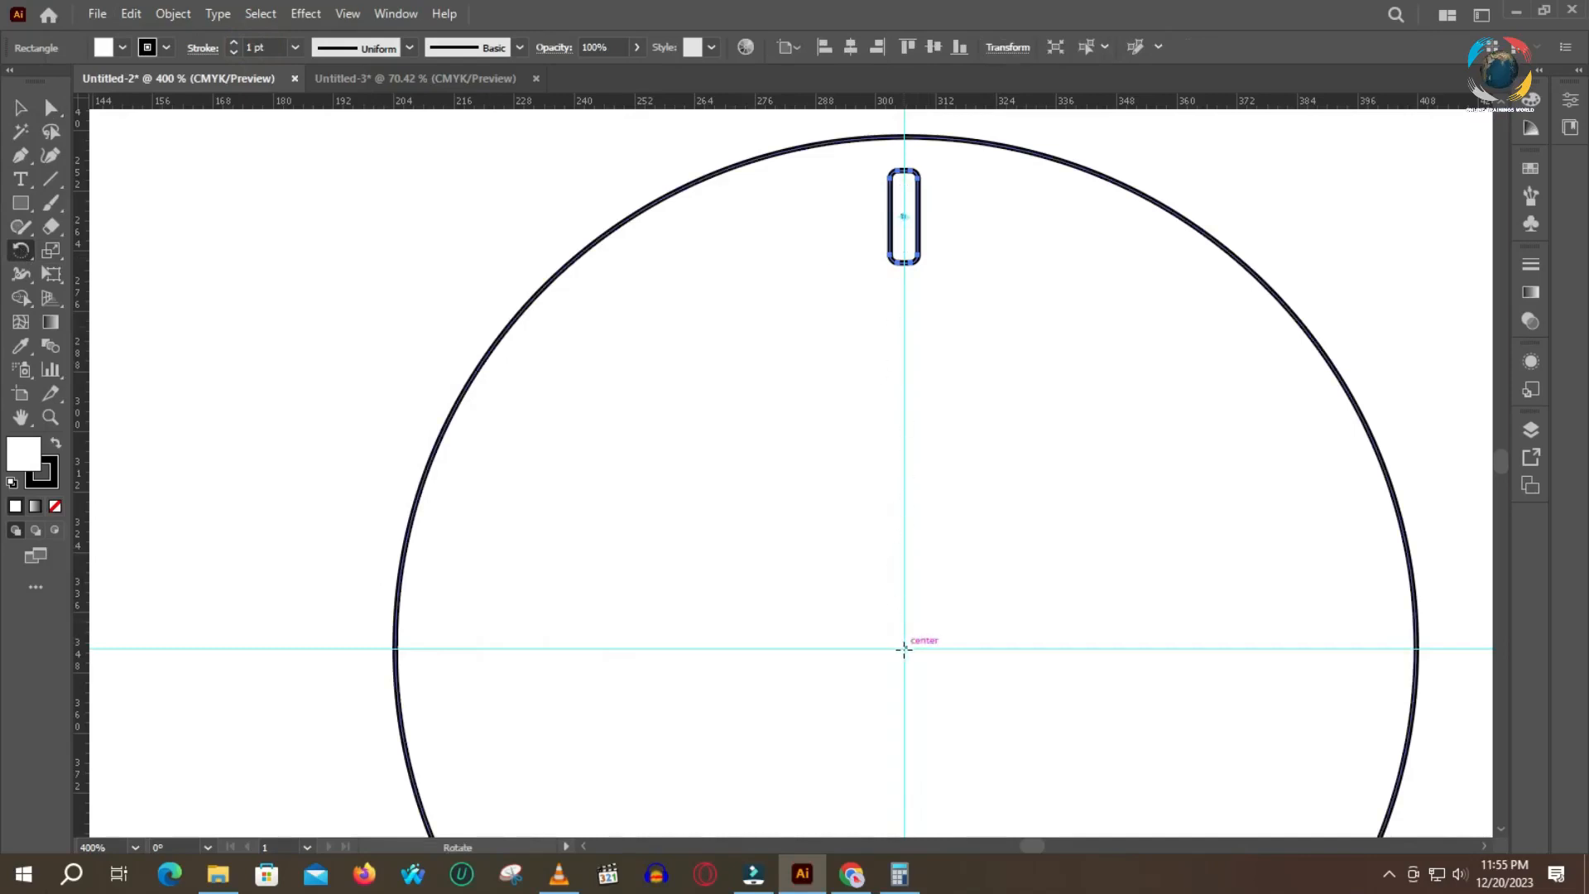
left_click(903, 647, "alt")
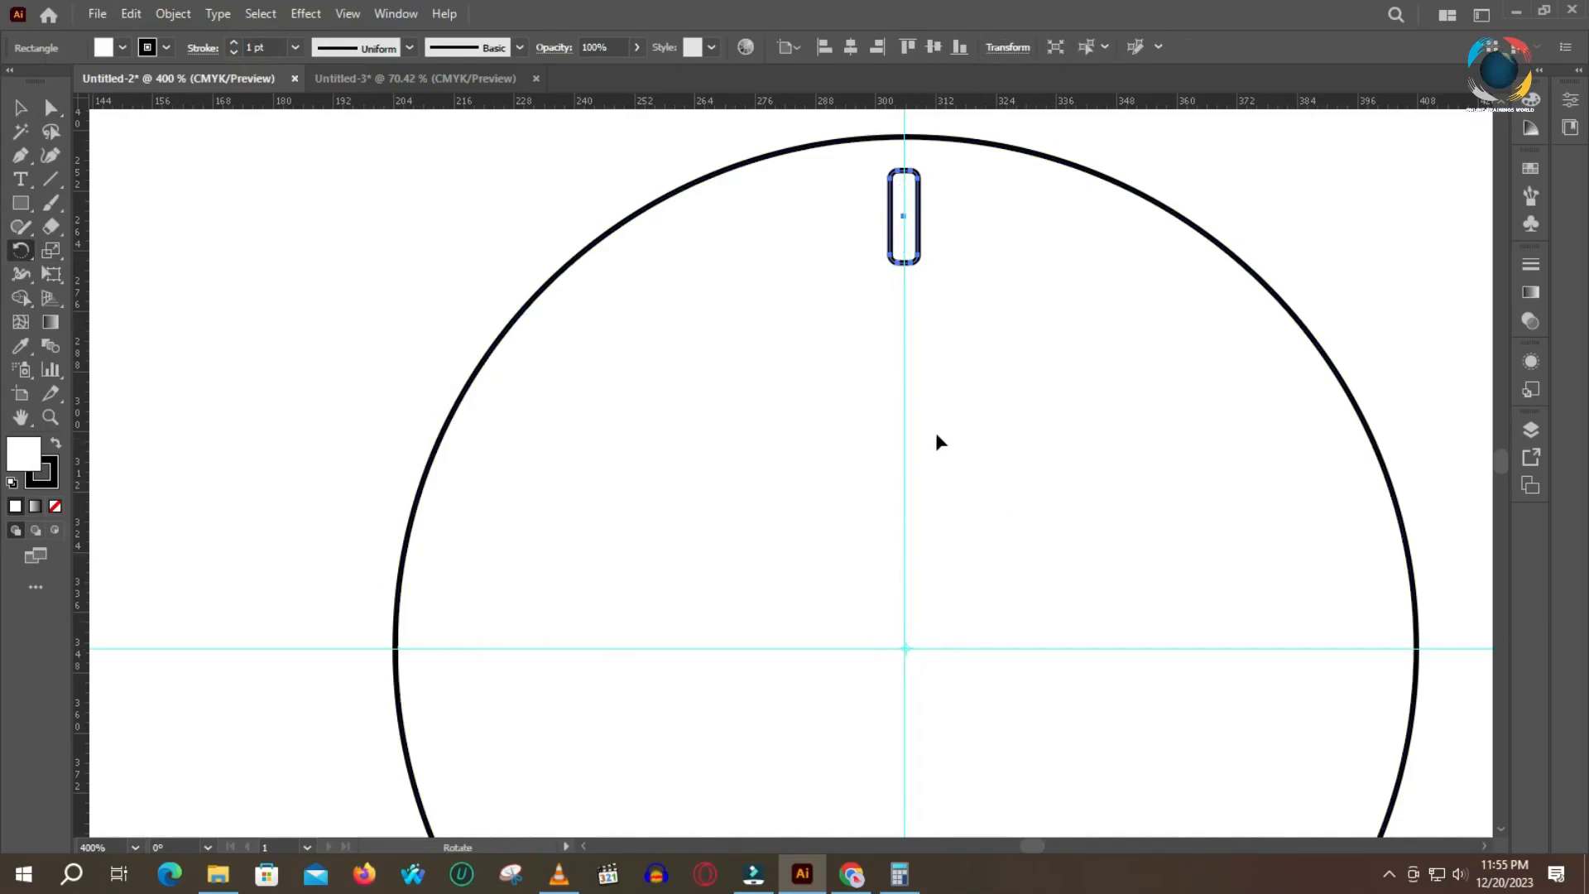
key("ctrl")
key("shift+Down")
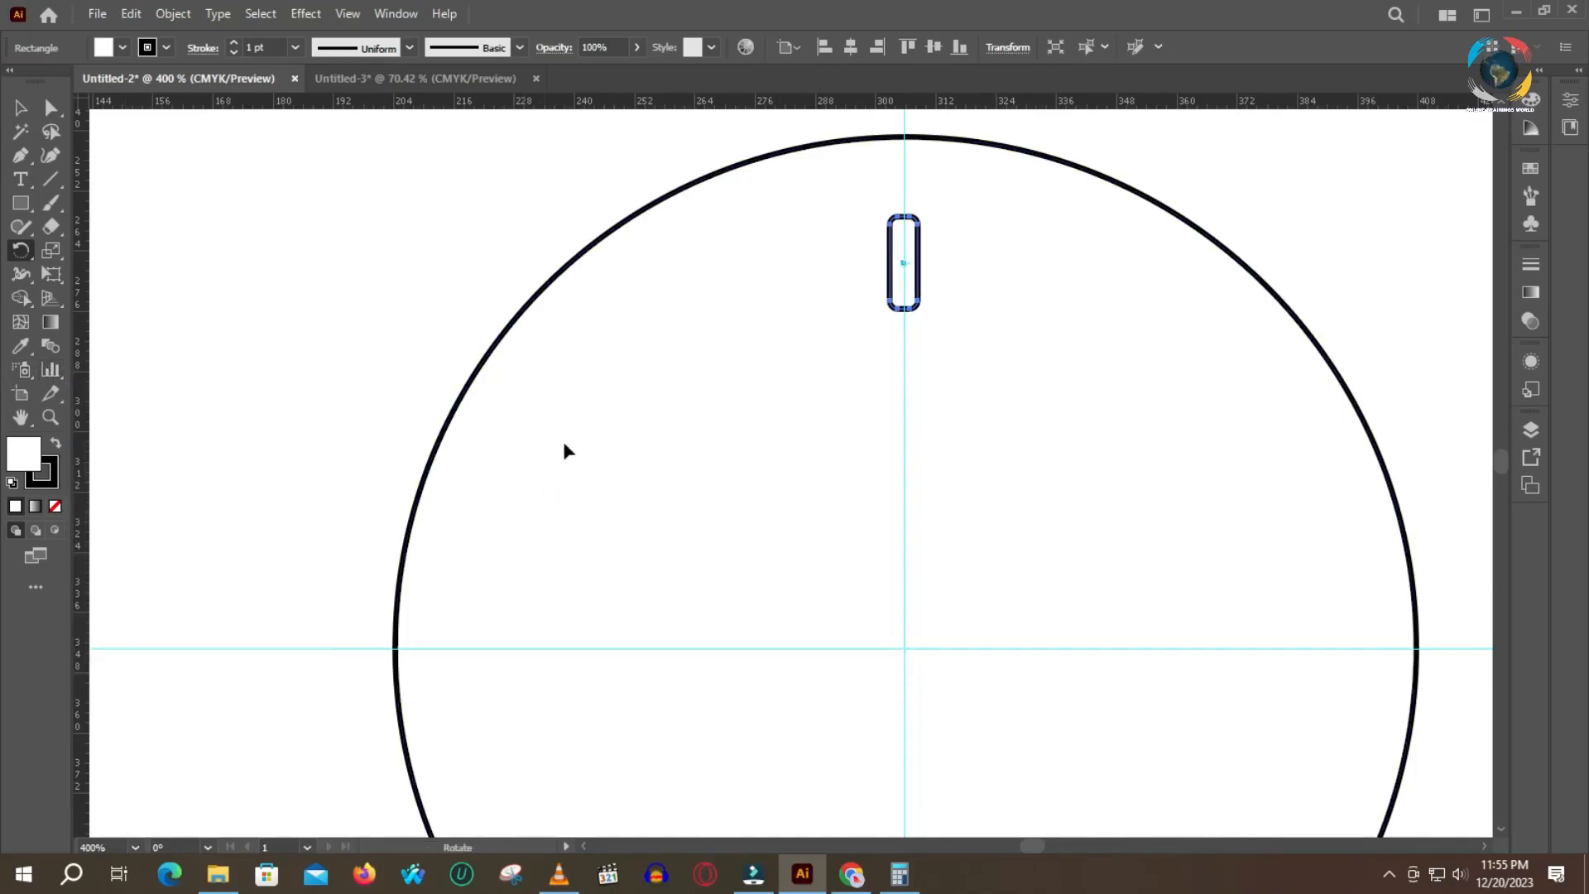
- Try rotating the rounded rectangle slightly about its own centre, and undo it
left_click_drag(910, 251, 909, 249)
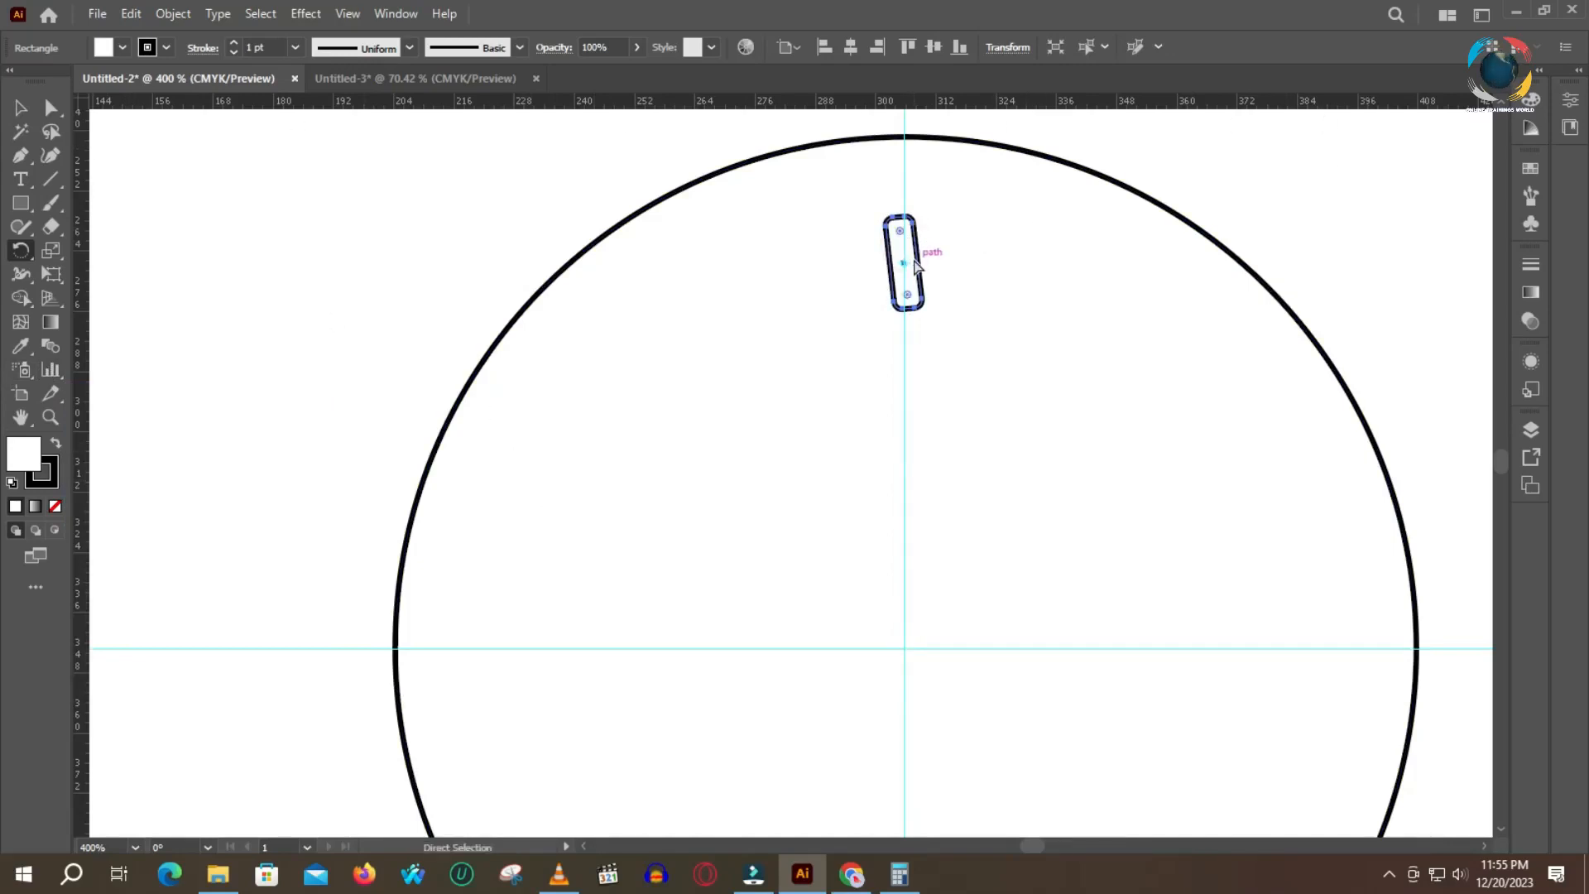
key("ctrl+z")
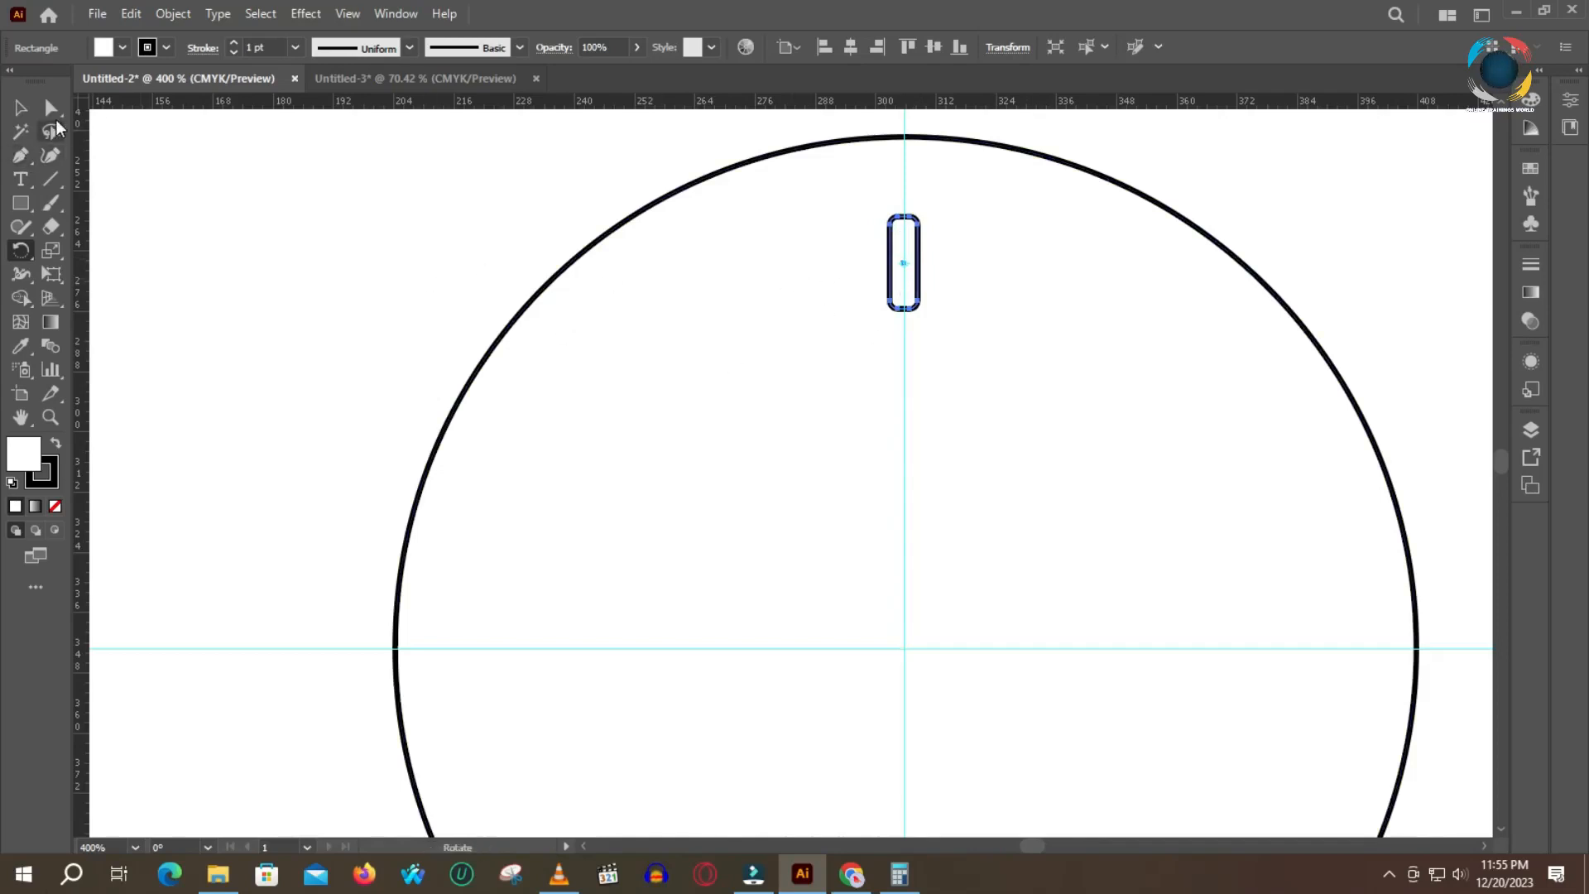
- Move the rounded rectangle up along the vertical guide to just inside the circle's top edge
key("a")
left_click_drag(905, 250, 906, 204)
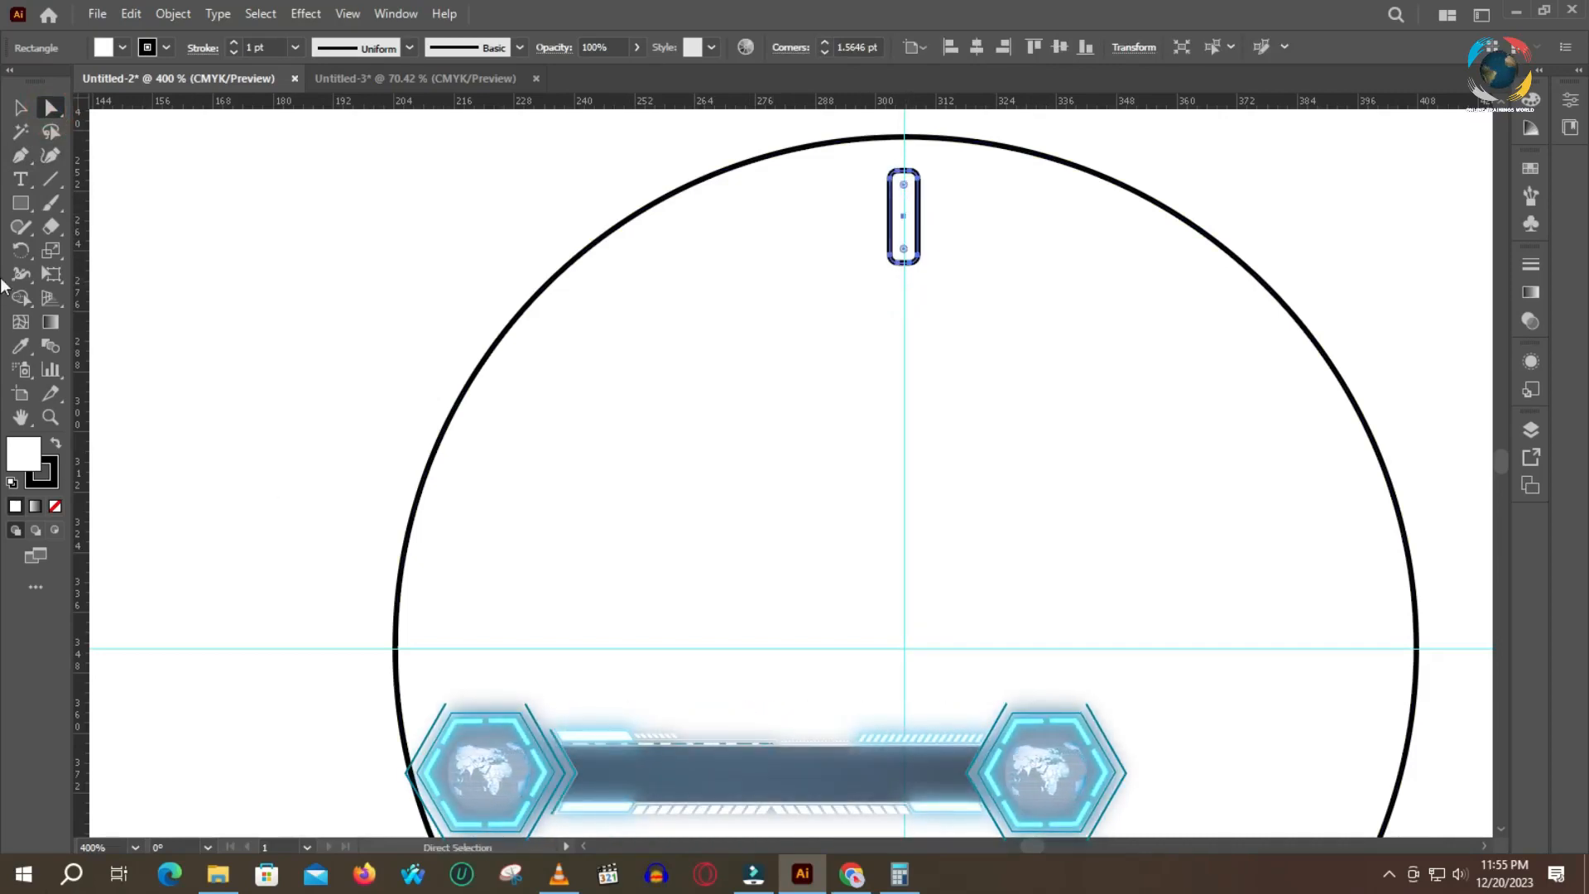
- Try rotating the rounded rectangle itself 30° about the circle's centre, and undo it
key("r")
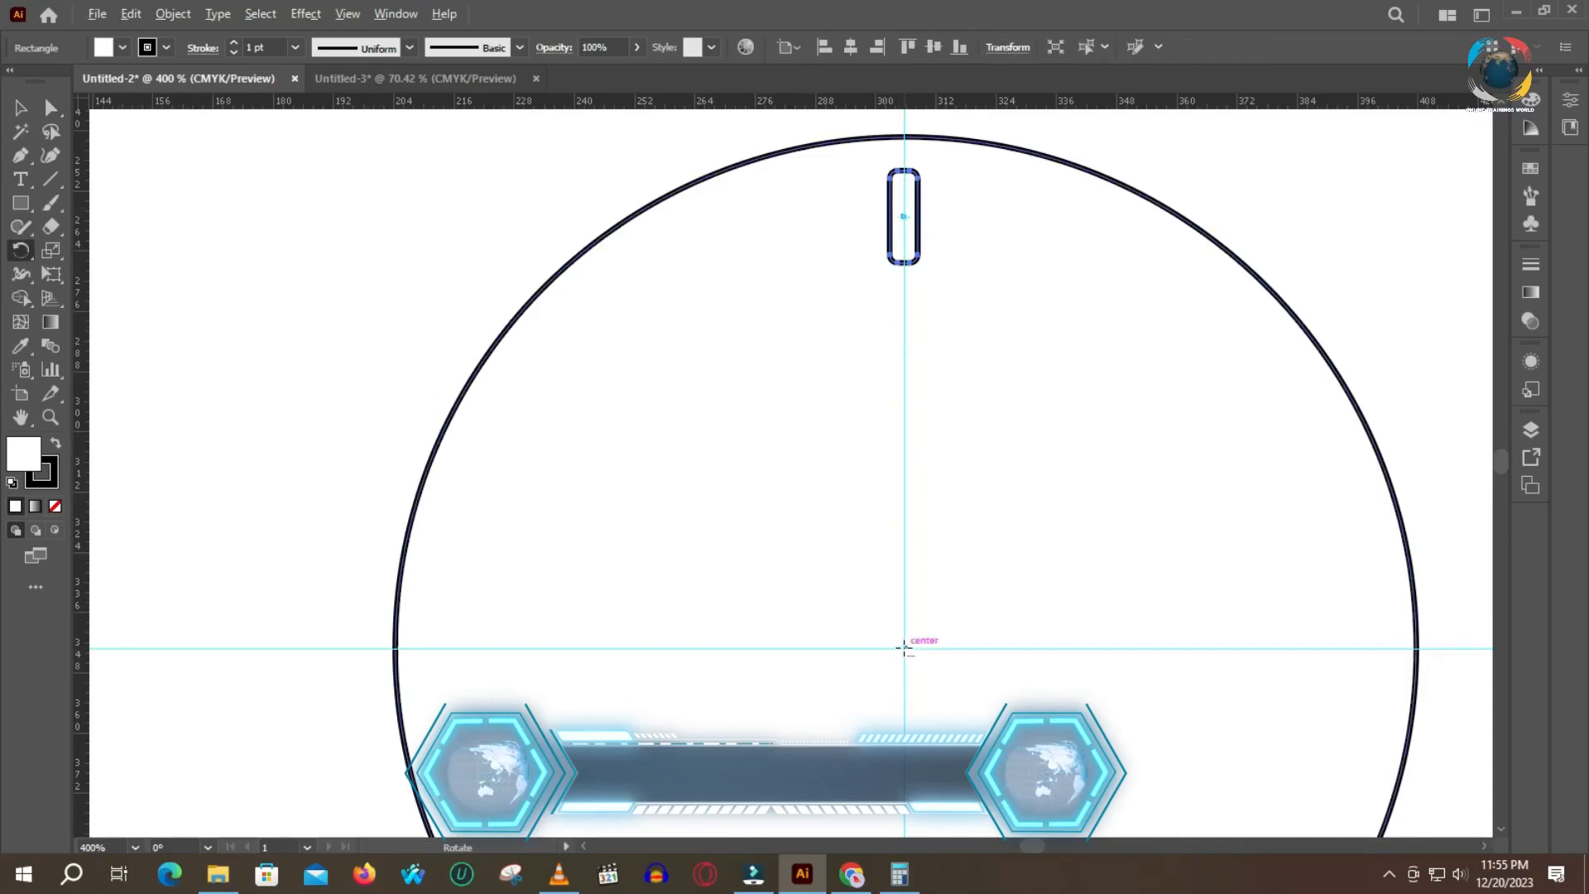
left_click(905, 649, "alt")
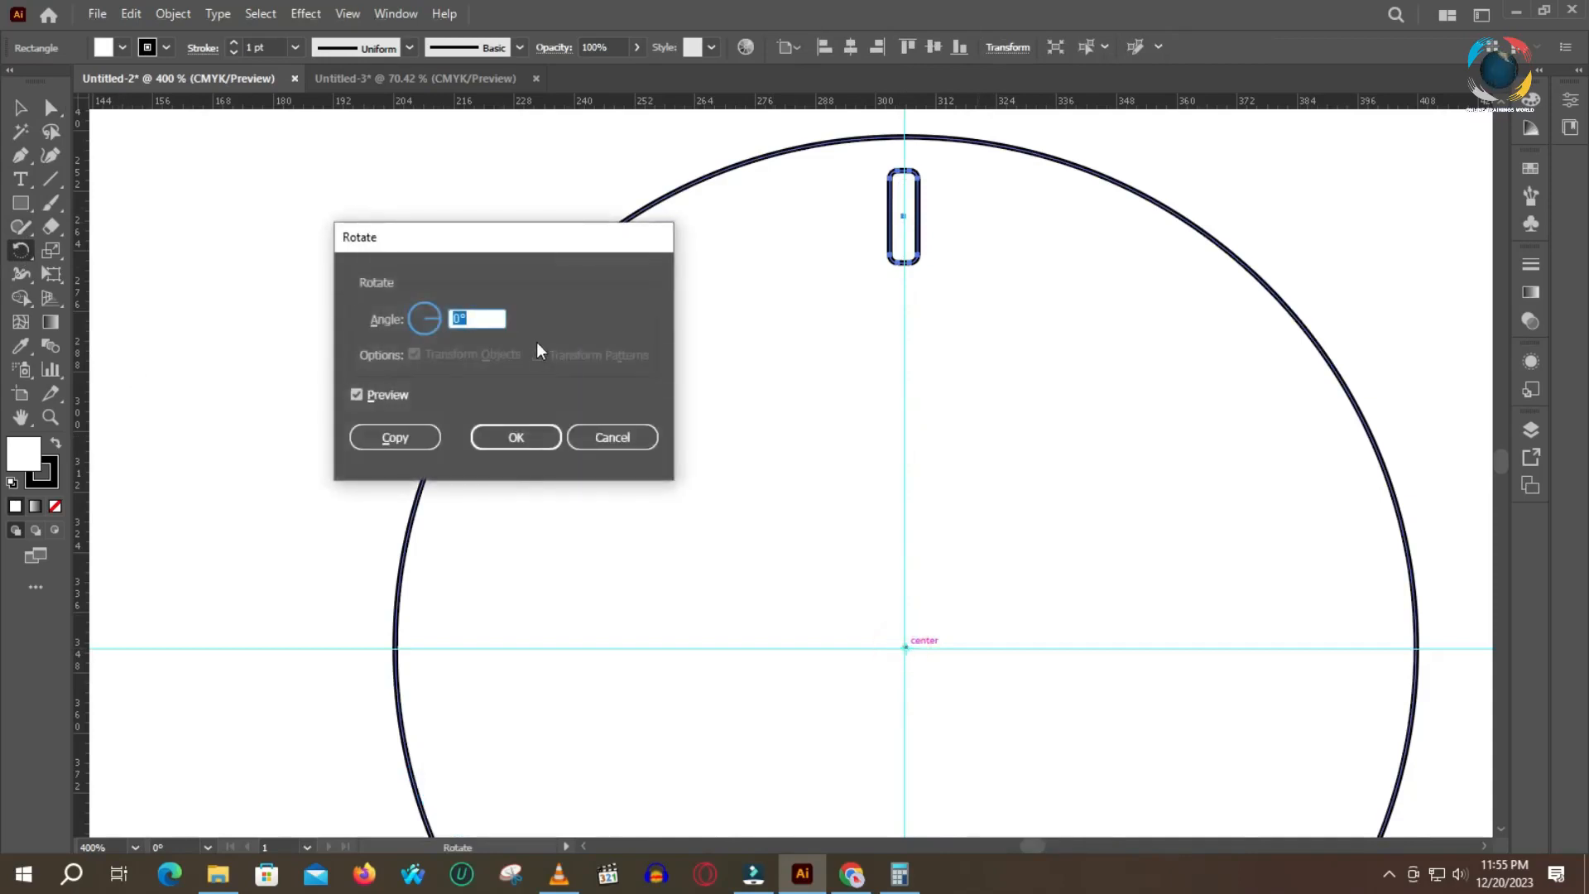
type("30")
key("Return")
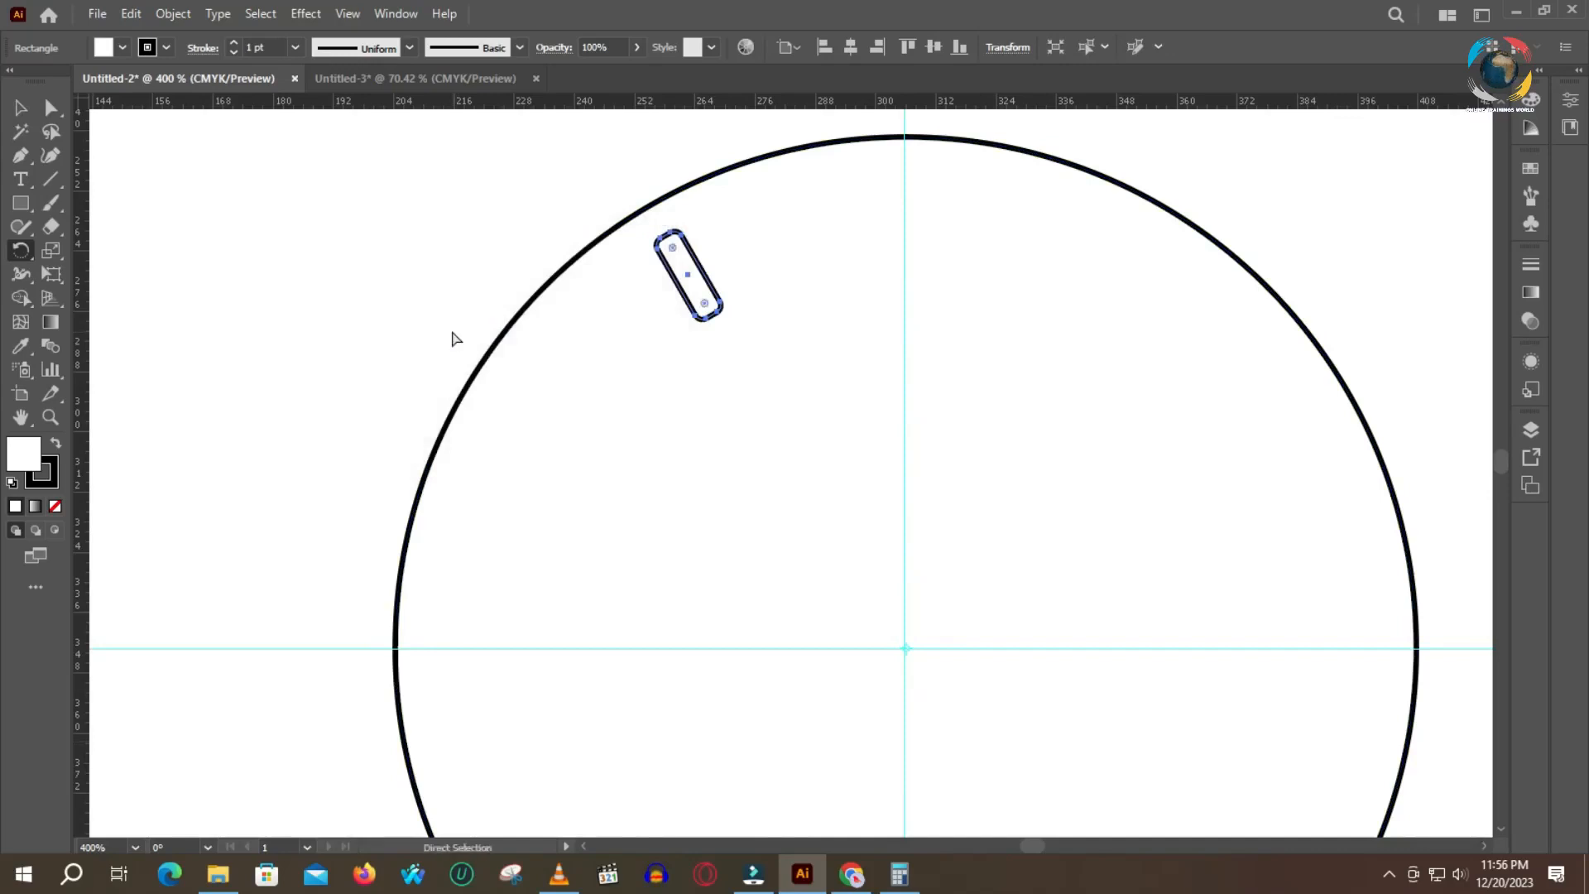
key("ctrl+z")
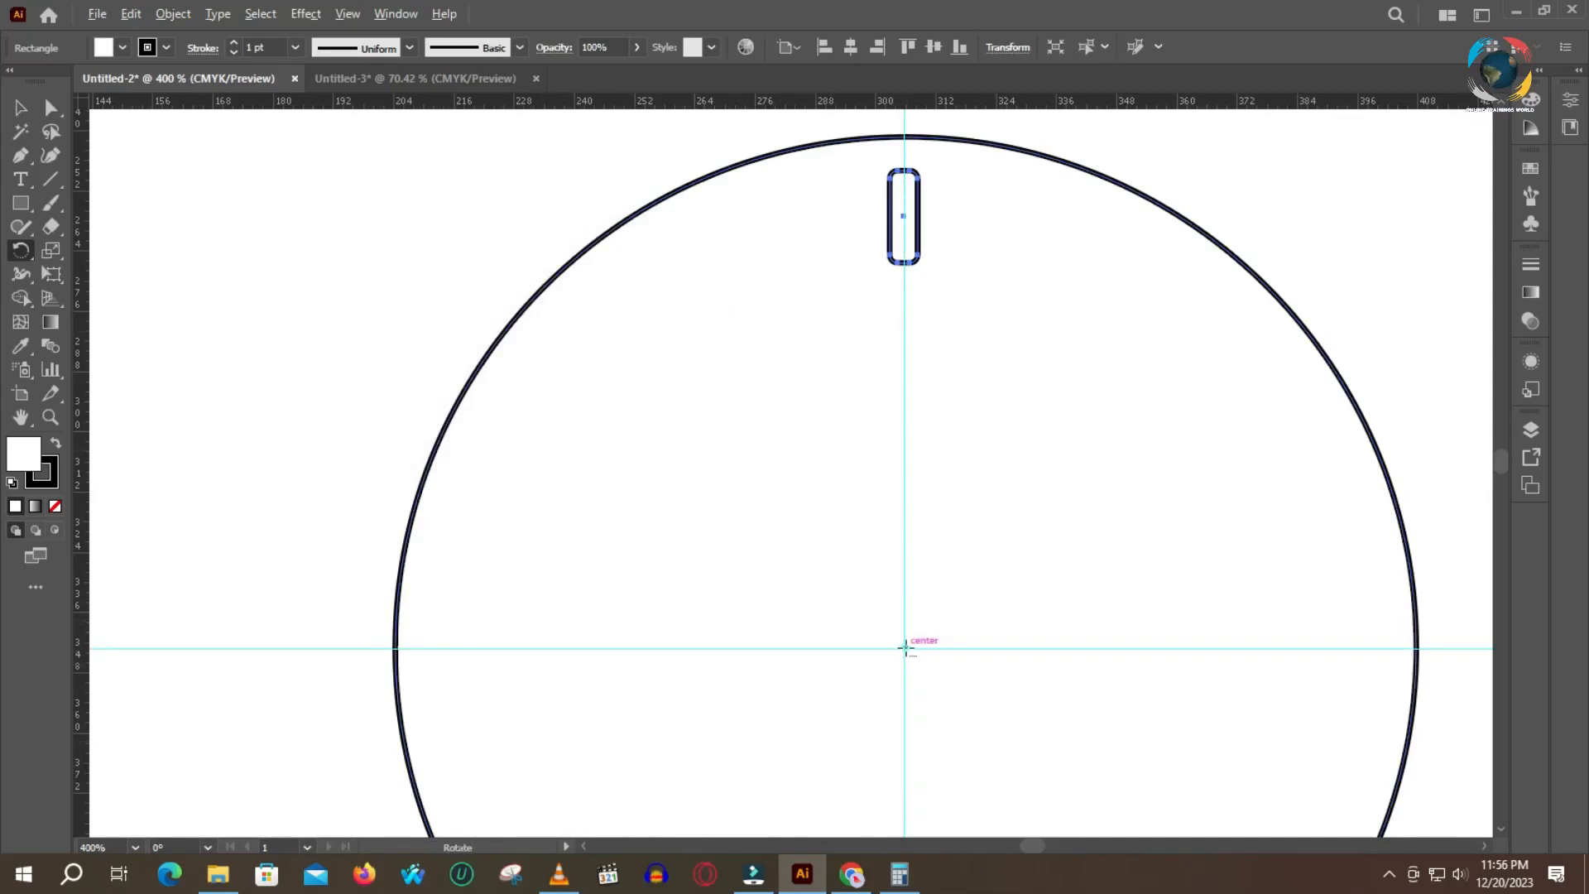
- Make a copy of the rounded rectangle rotated 30° about the circle's centre
left_click(904, 646, "alt")
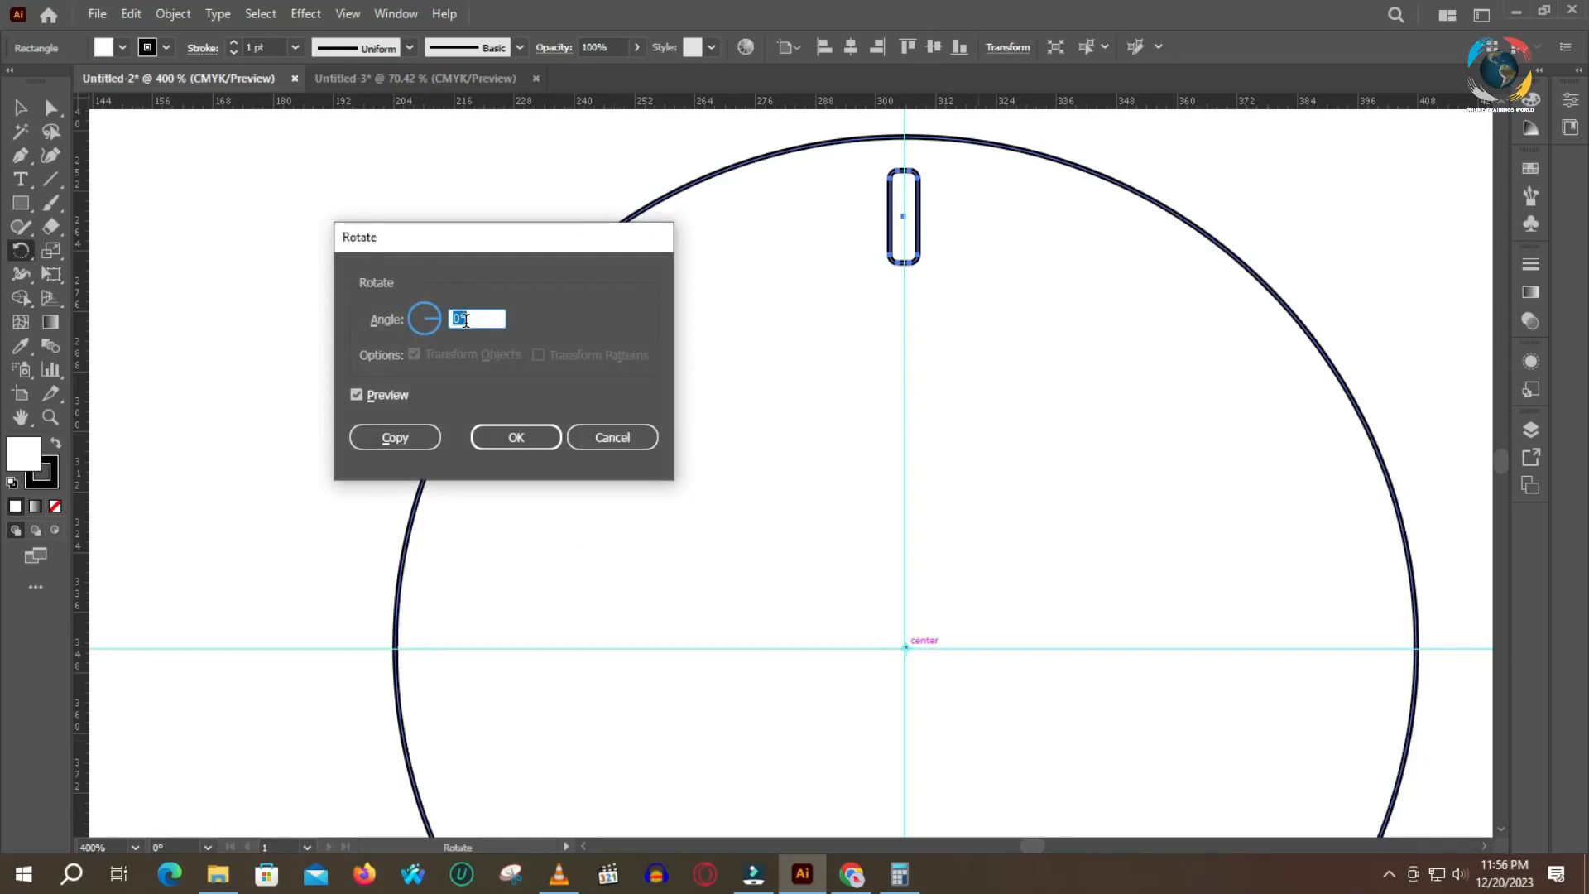
left_click(399, 437)
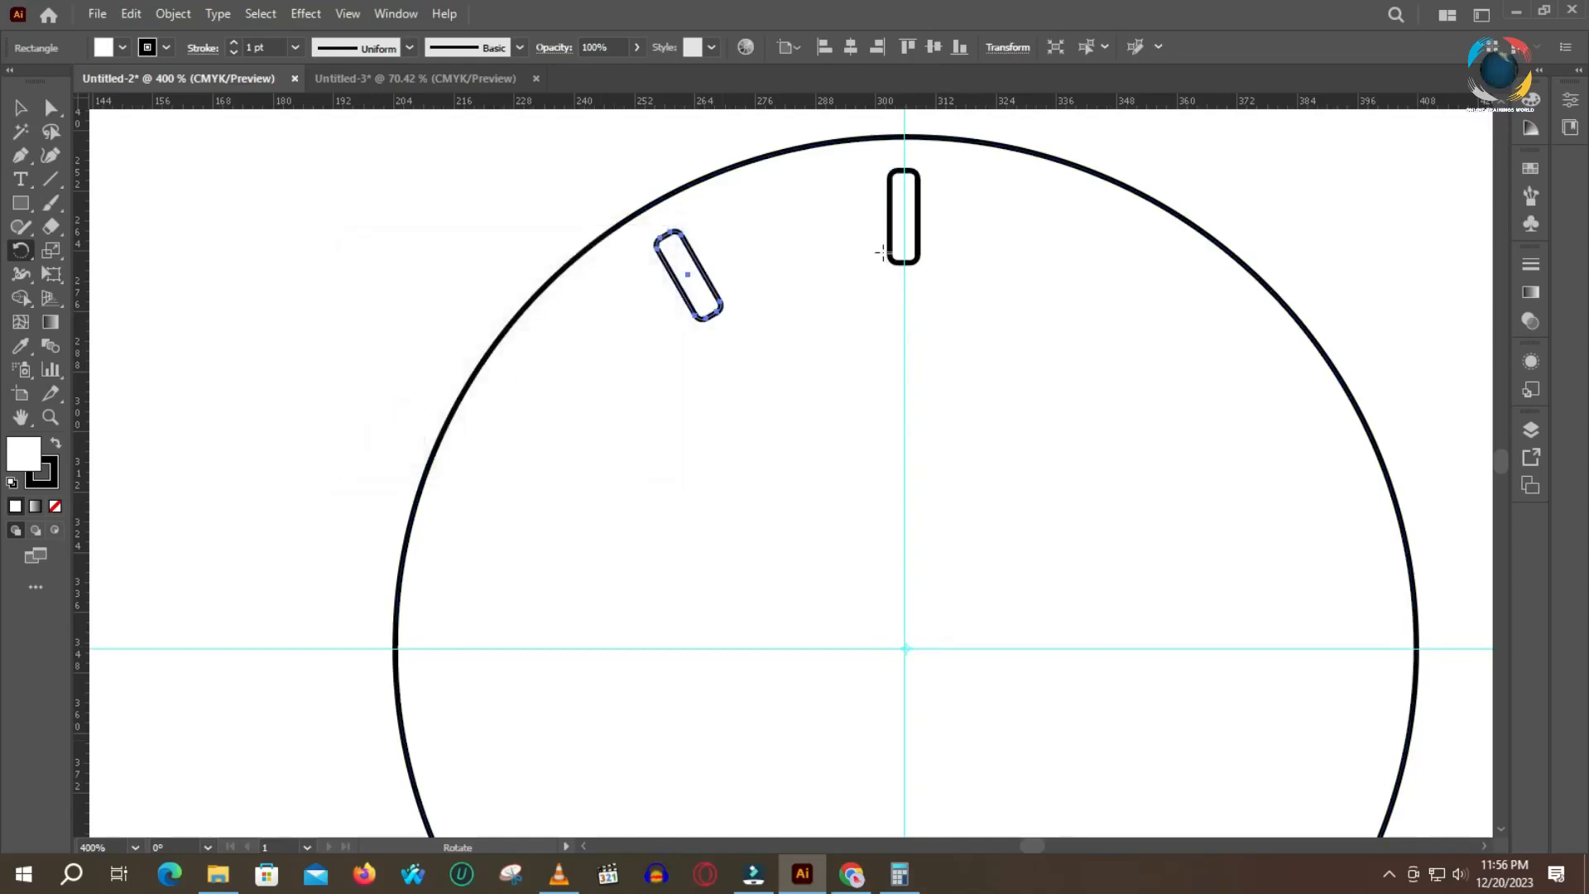
- Repeat the rotated copy around the circle until twelve evenly spaced marks complete the dial
mouse_move(785, 526)
left_mouse_down()
mouse_move(787, 361)
mouse_move(787, 422)
mouse_move(800, 422)
left_mouse_up()
scroll(801, 424, "right", 2)
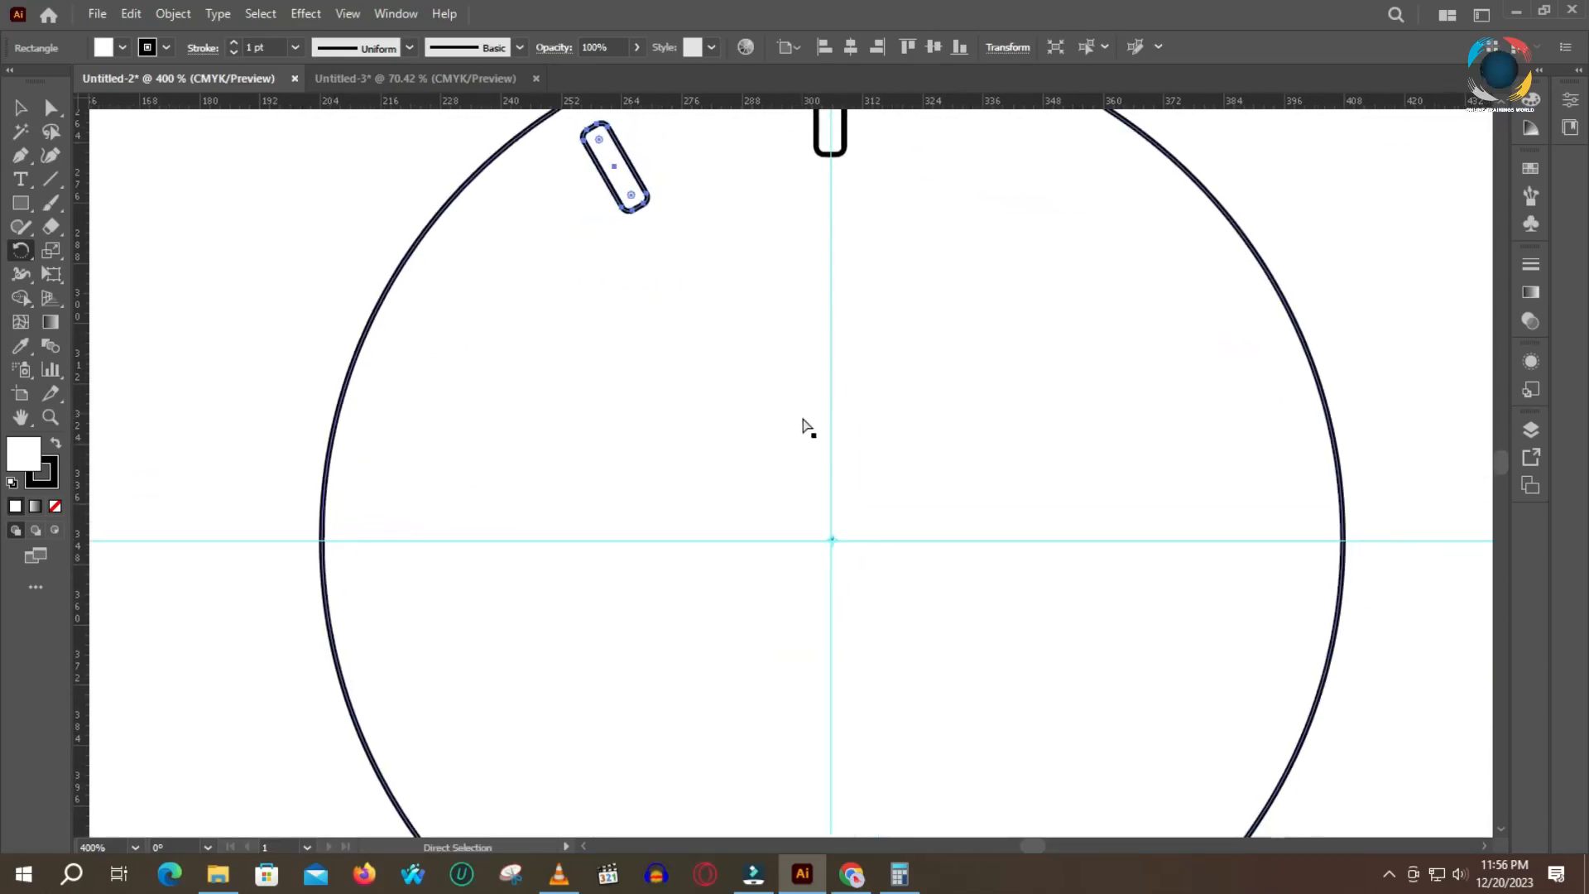
scroll(808, 420, "down", 1)
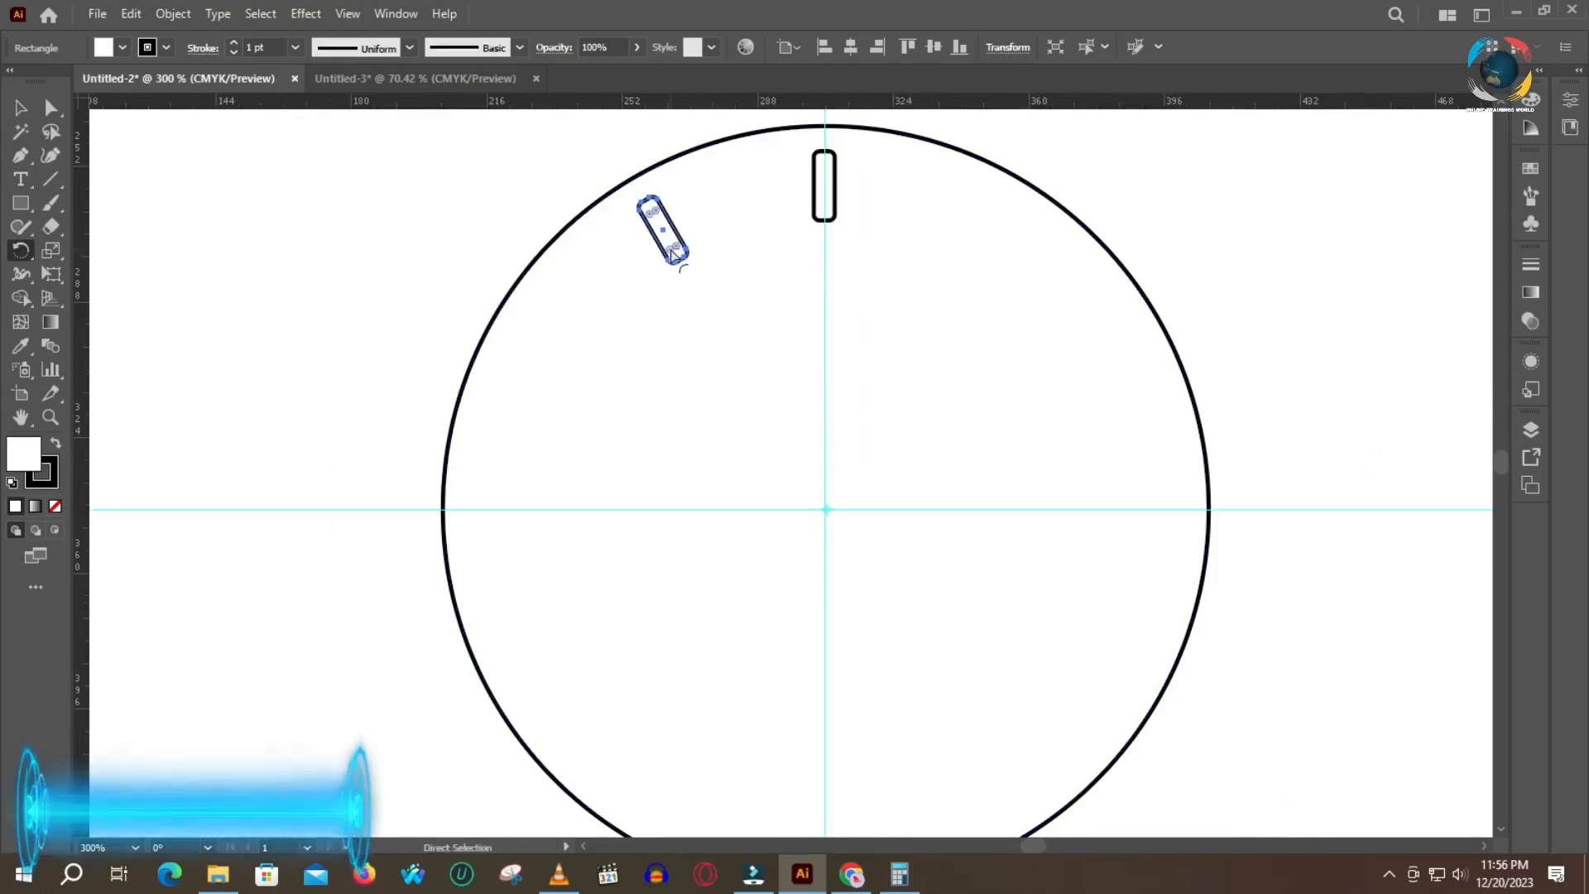
key("ctrl+d")
key("ctrl+d")
key("ctrl+d")
key("ctrl+d")
key("ctrl+d")
key("ctrl+d")
key("ctrl+d")
key("ctrl+d")
key("ctrl+d")
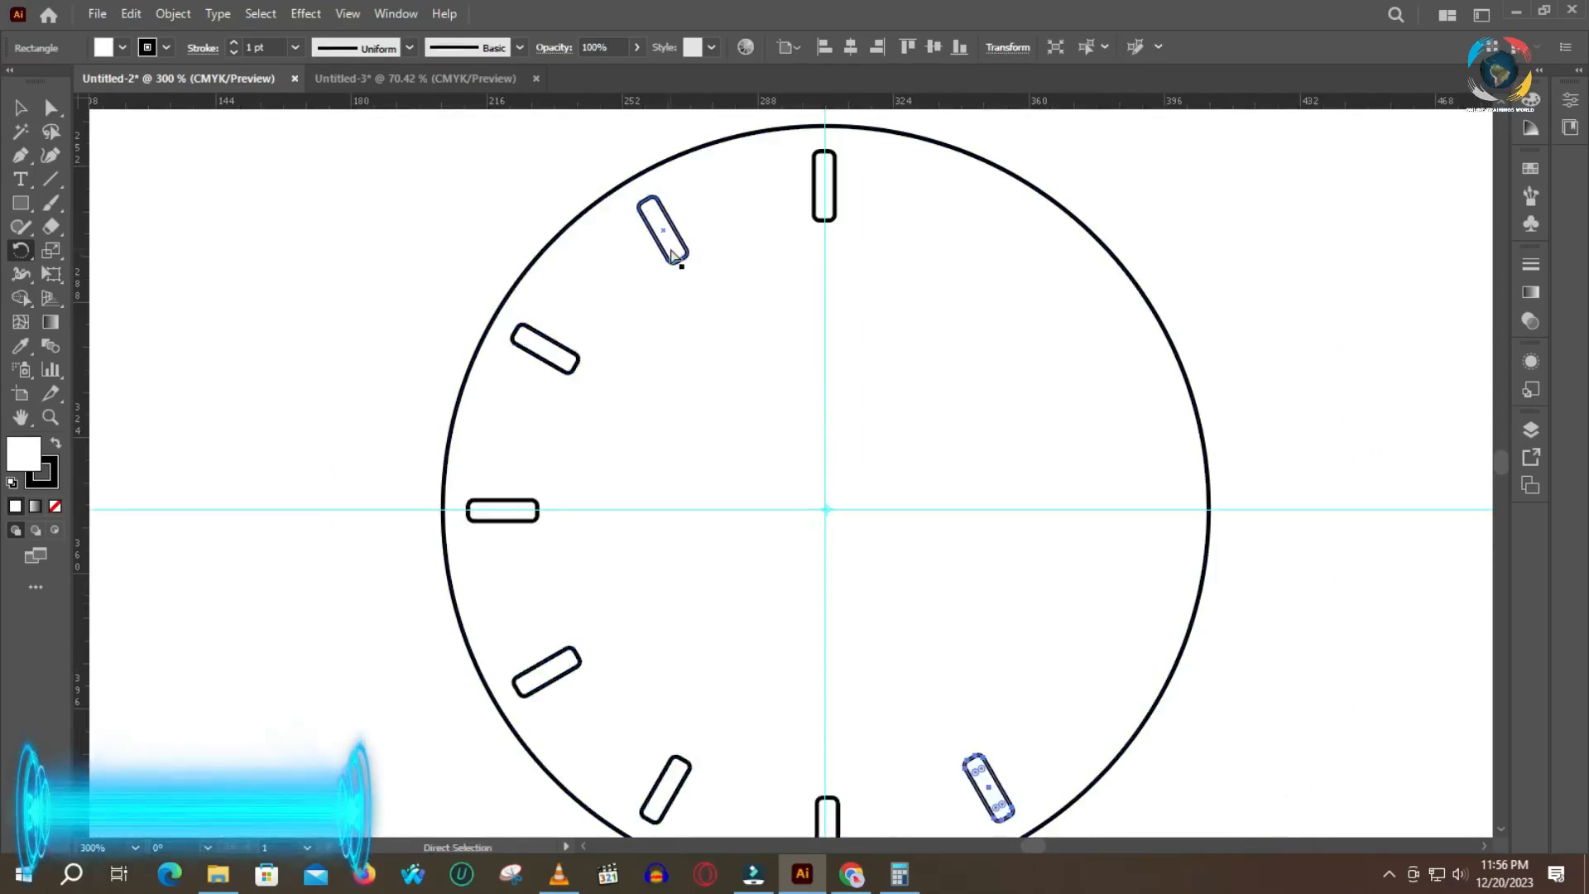
key("ctrl+d")
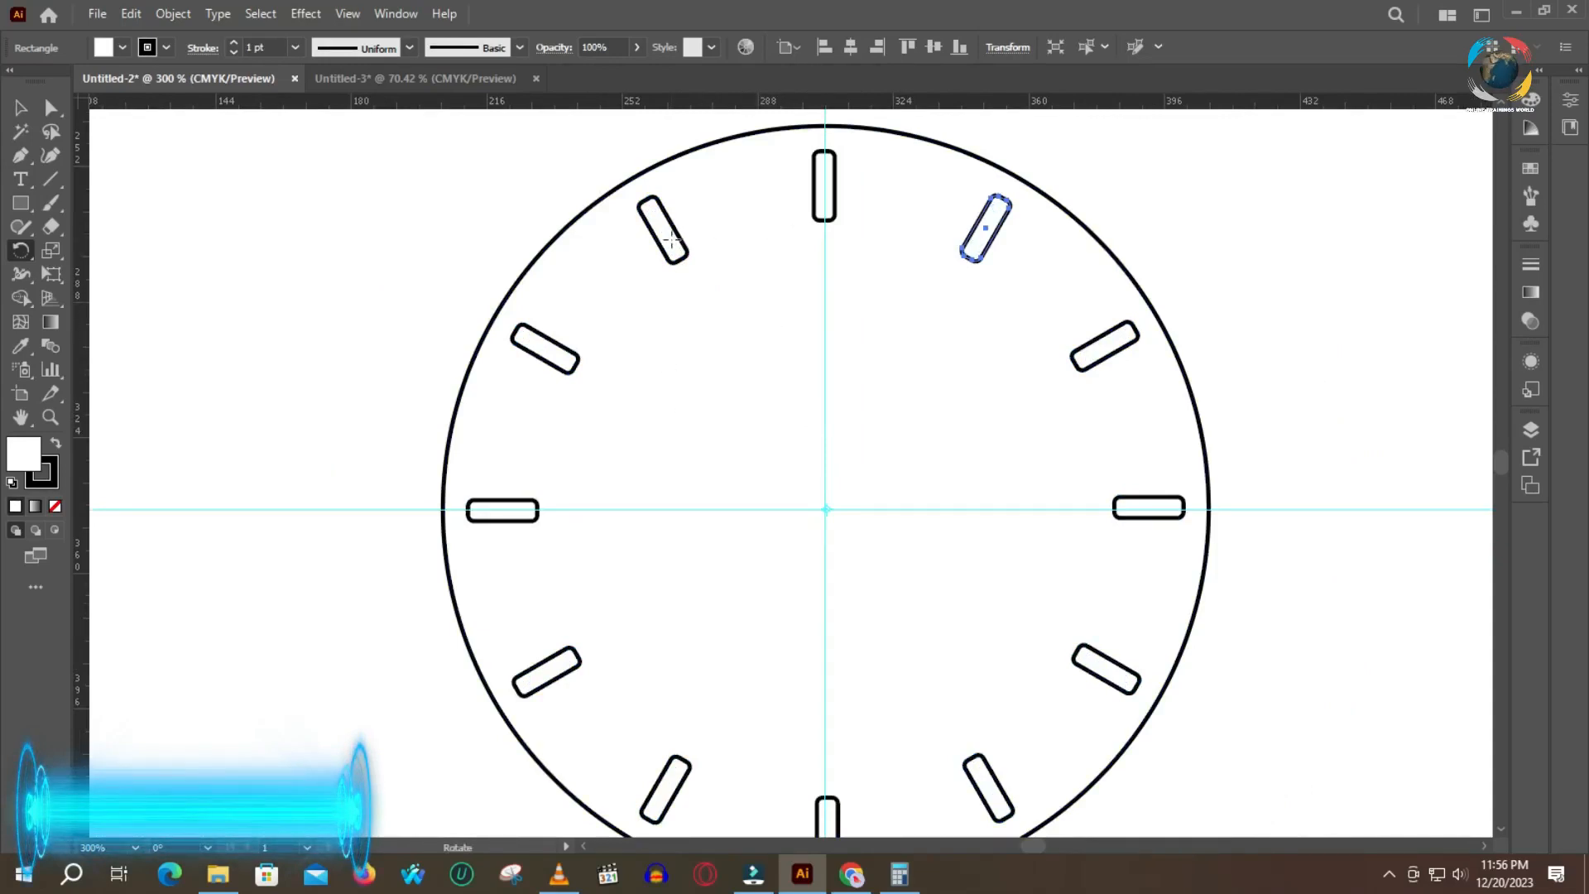
key("a")
left_click(671, 239)
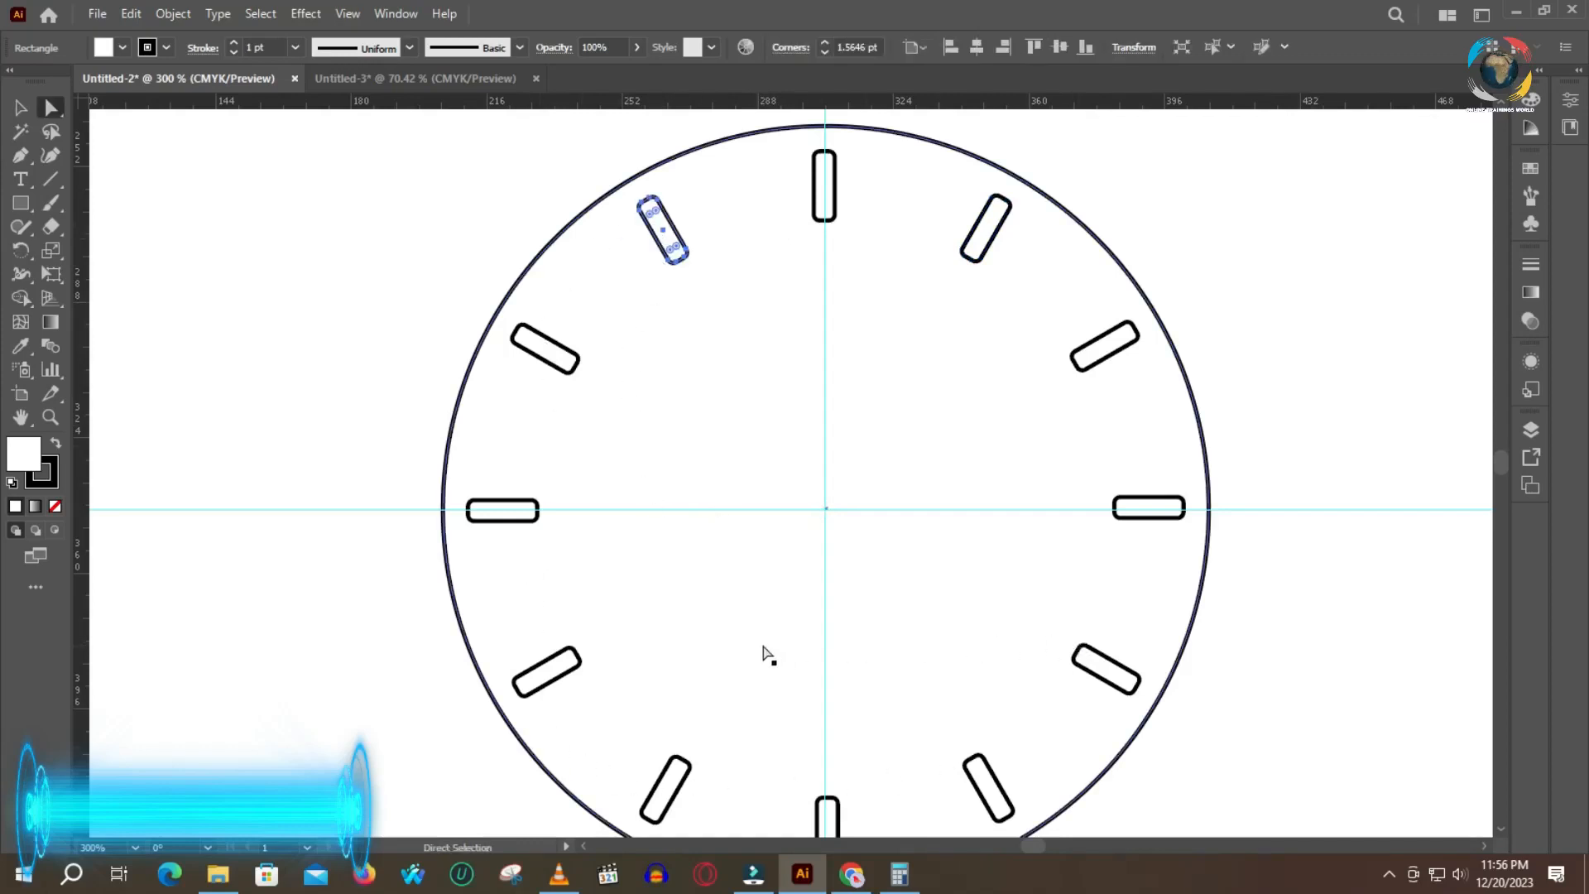
left_click_drag(793, 641, 802, 584)
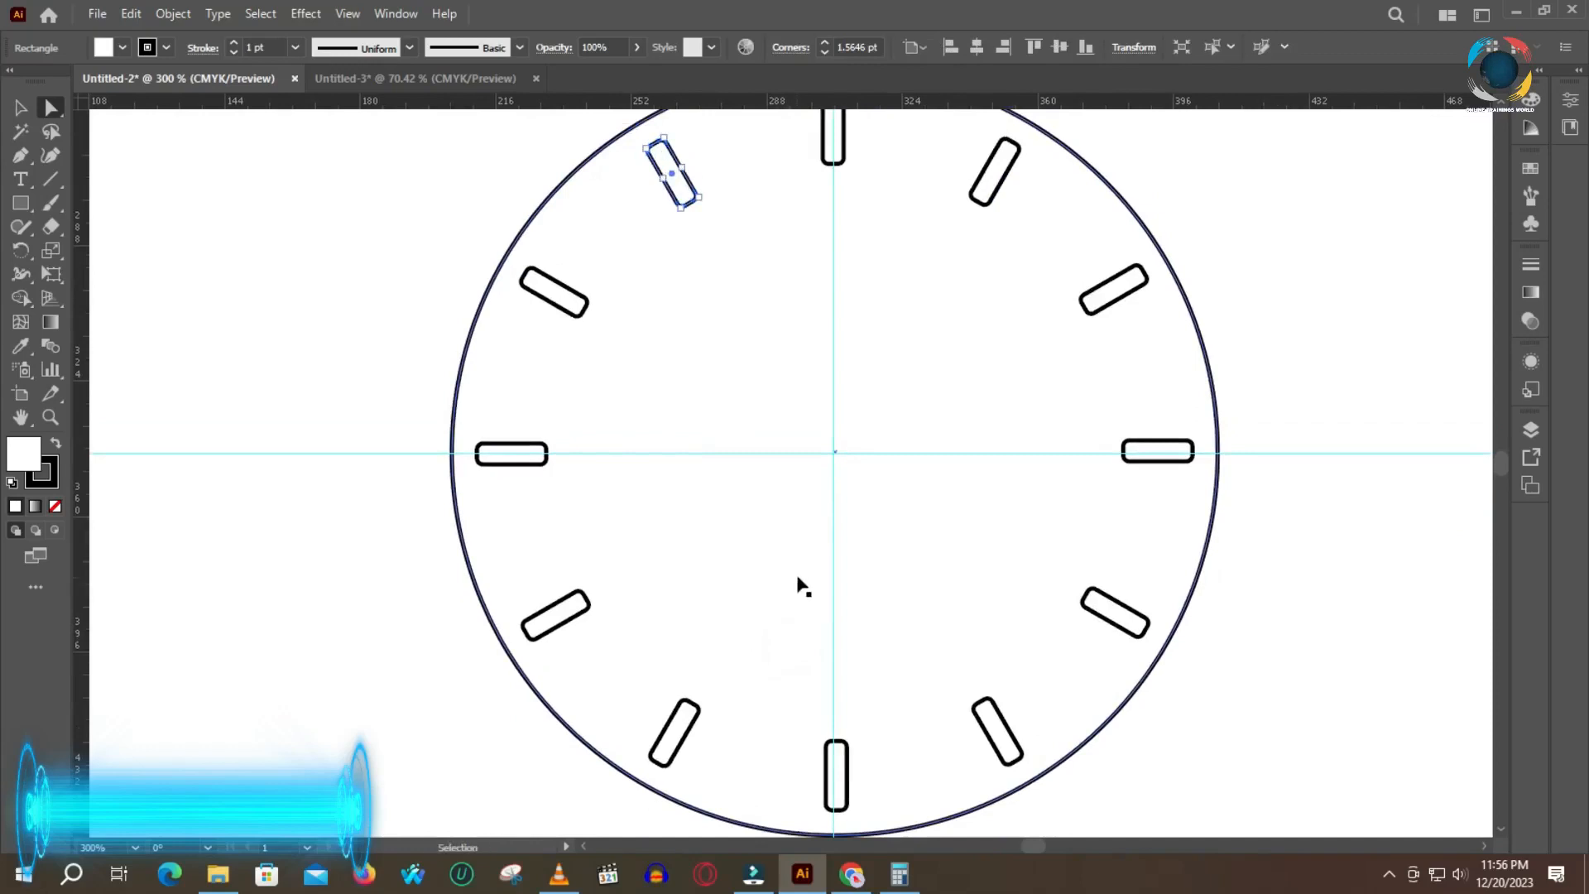
scroll(803, 585, "right", 1)
scroll(799, 571, "up", 3)
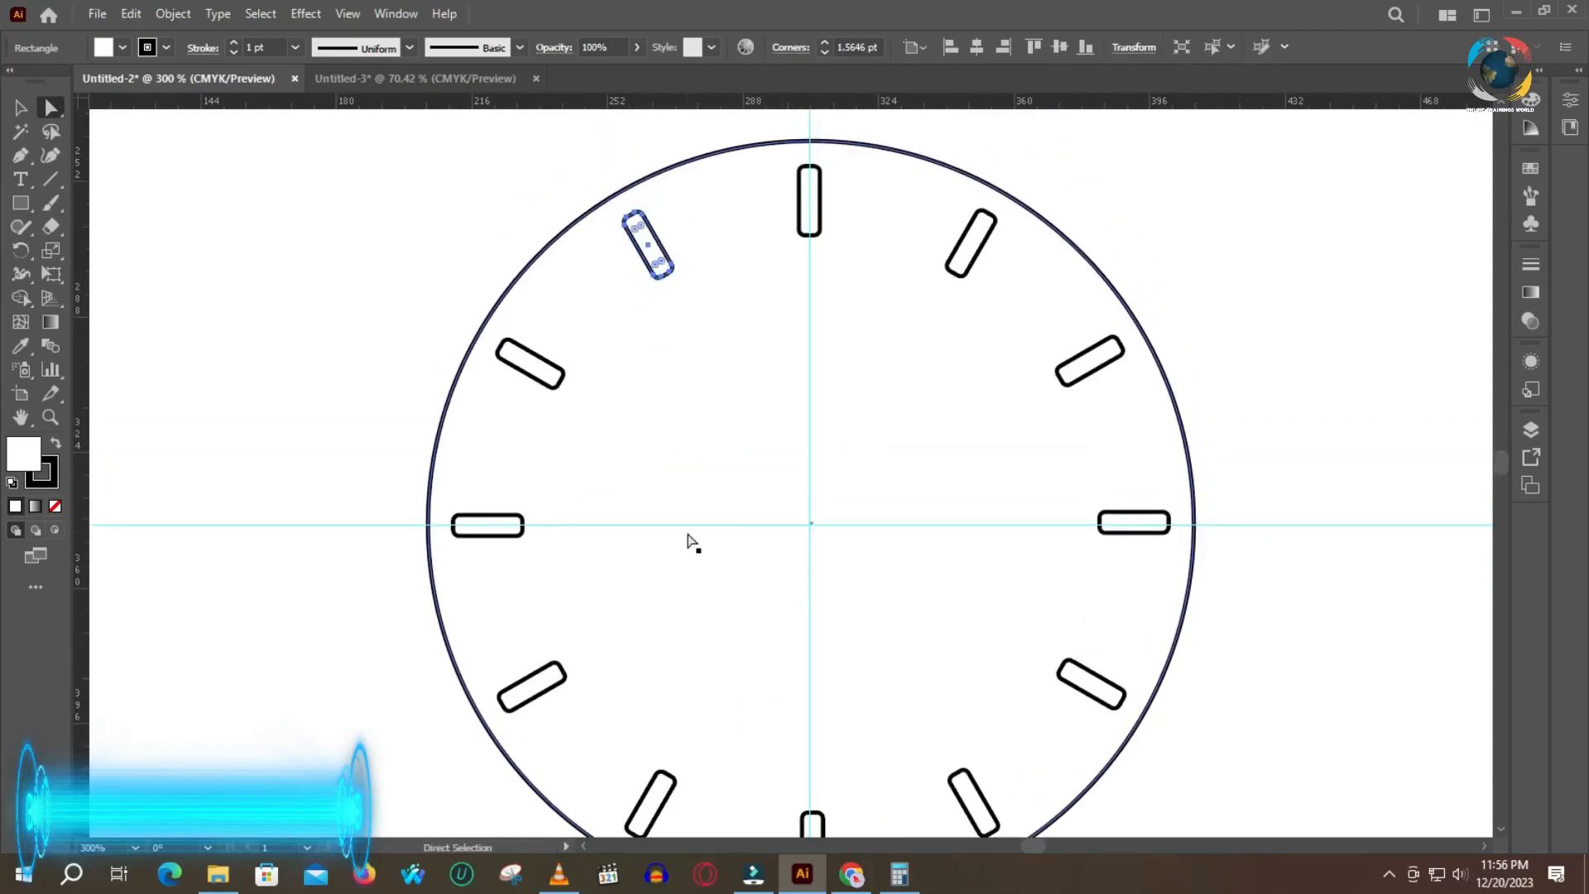
scroll(735, 539, "down", 1)
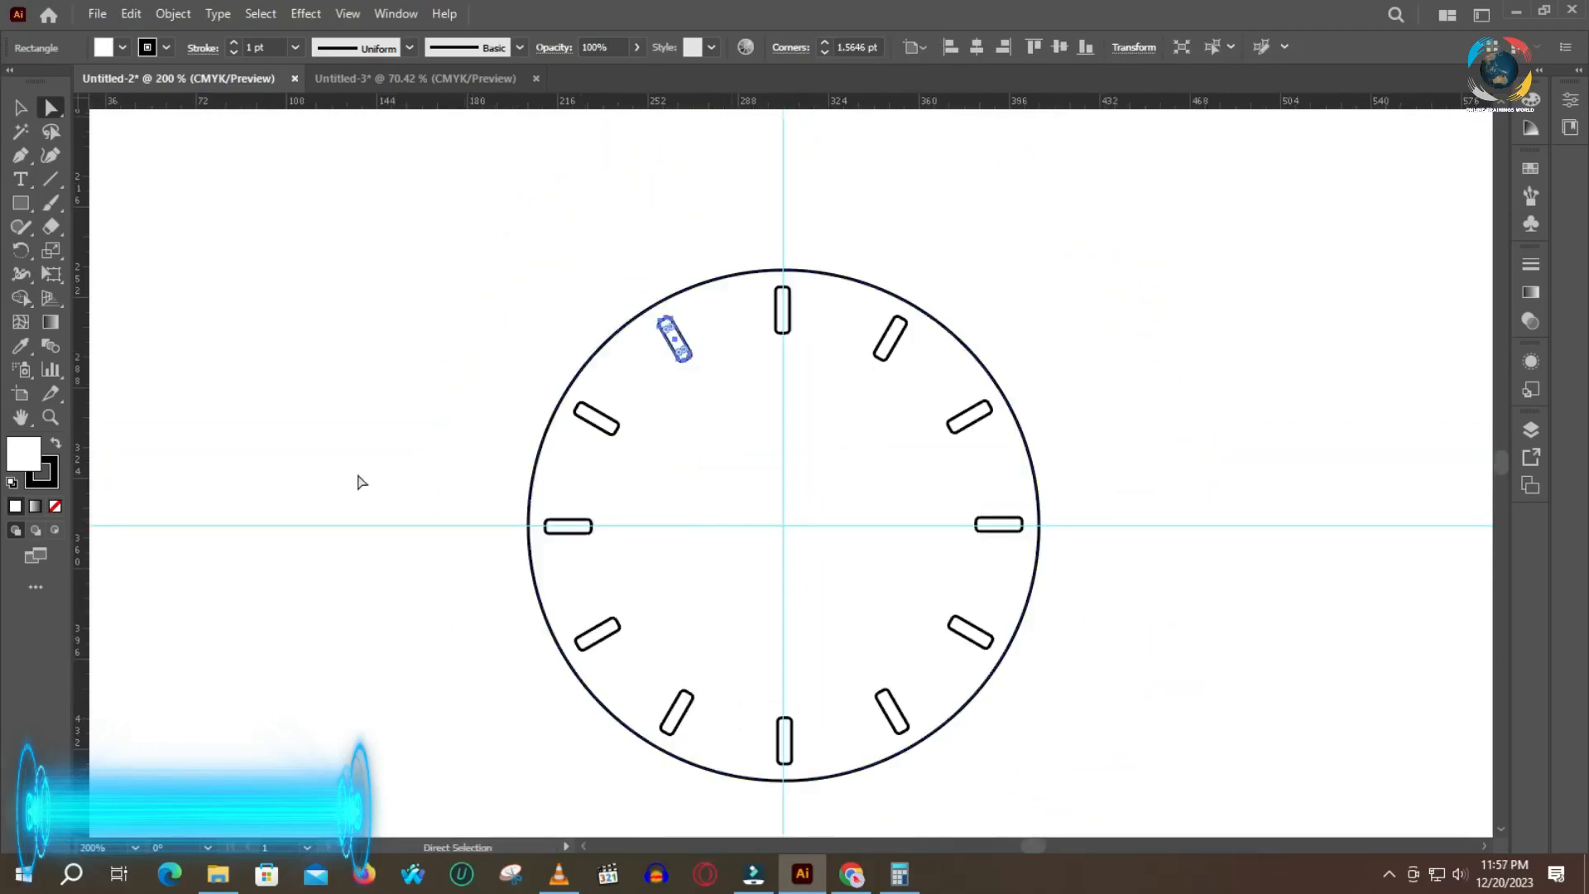
- Duplicate the dial's outer circle and scale the copy down proportionally to a small circle about 12 pt wide
left_click(685, 291)
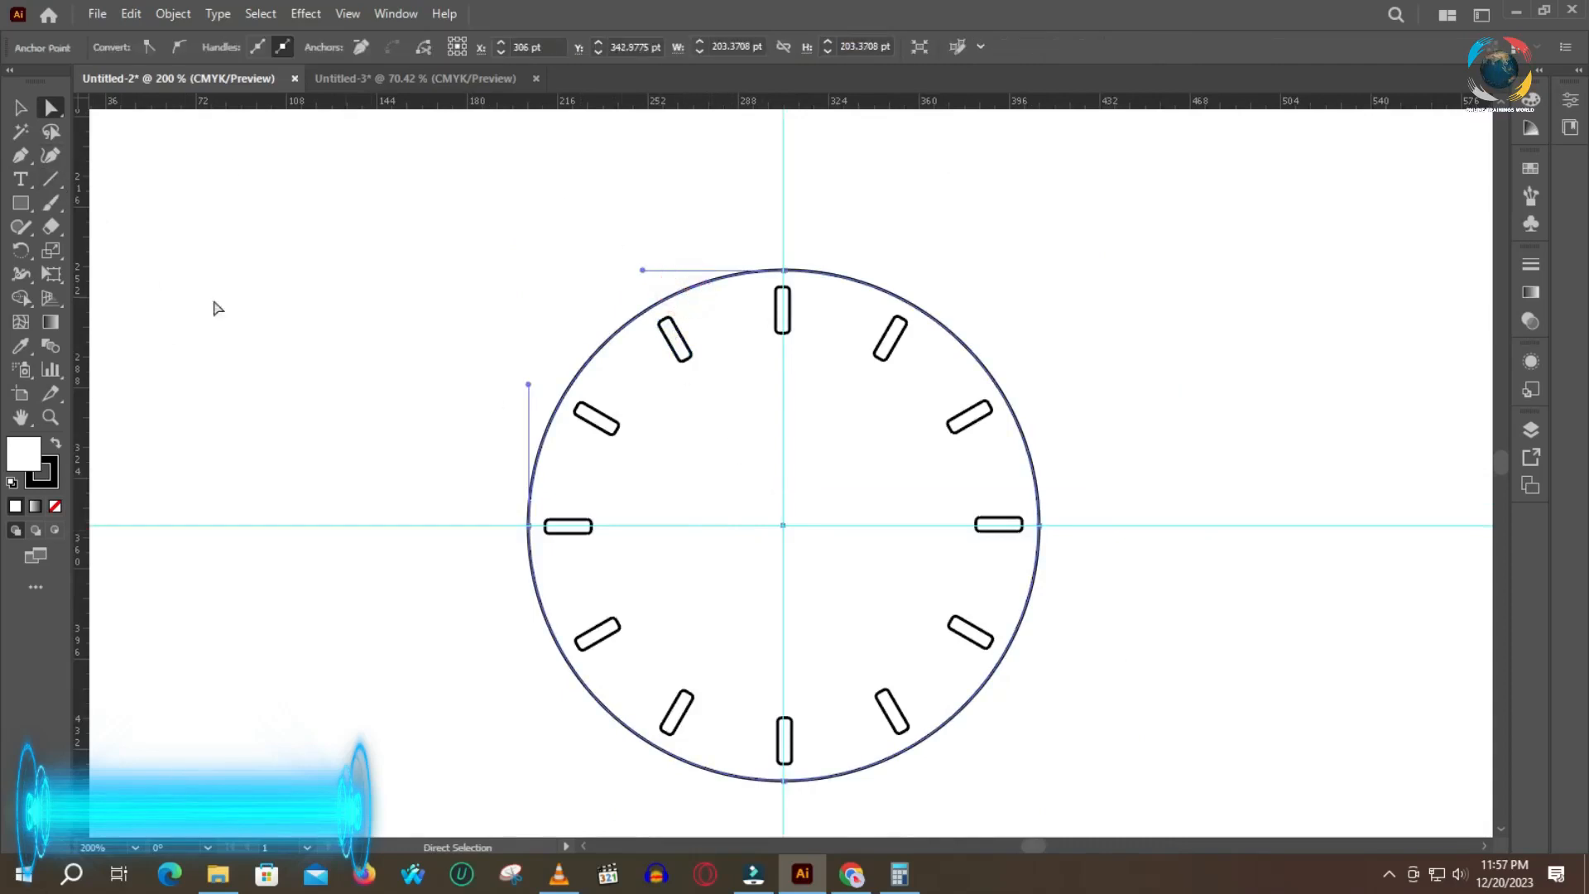
left_click(22, 110)
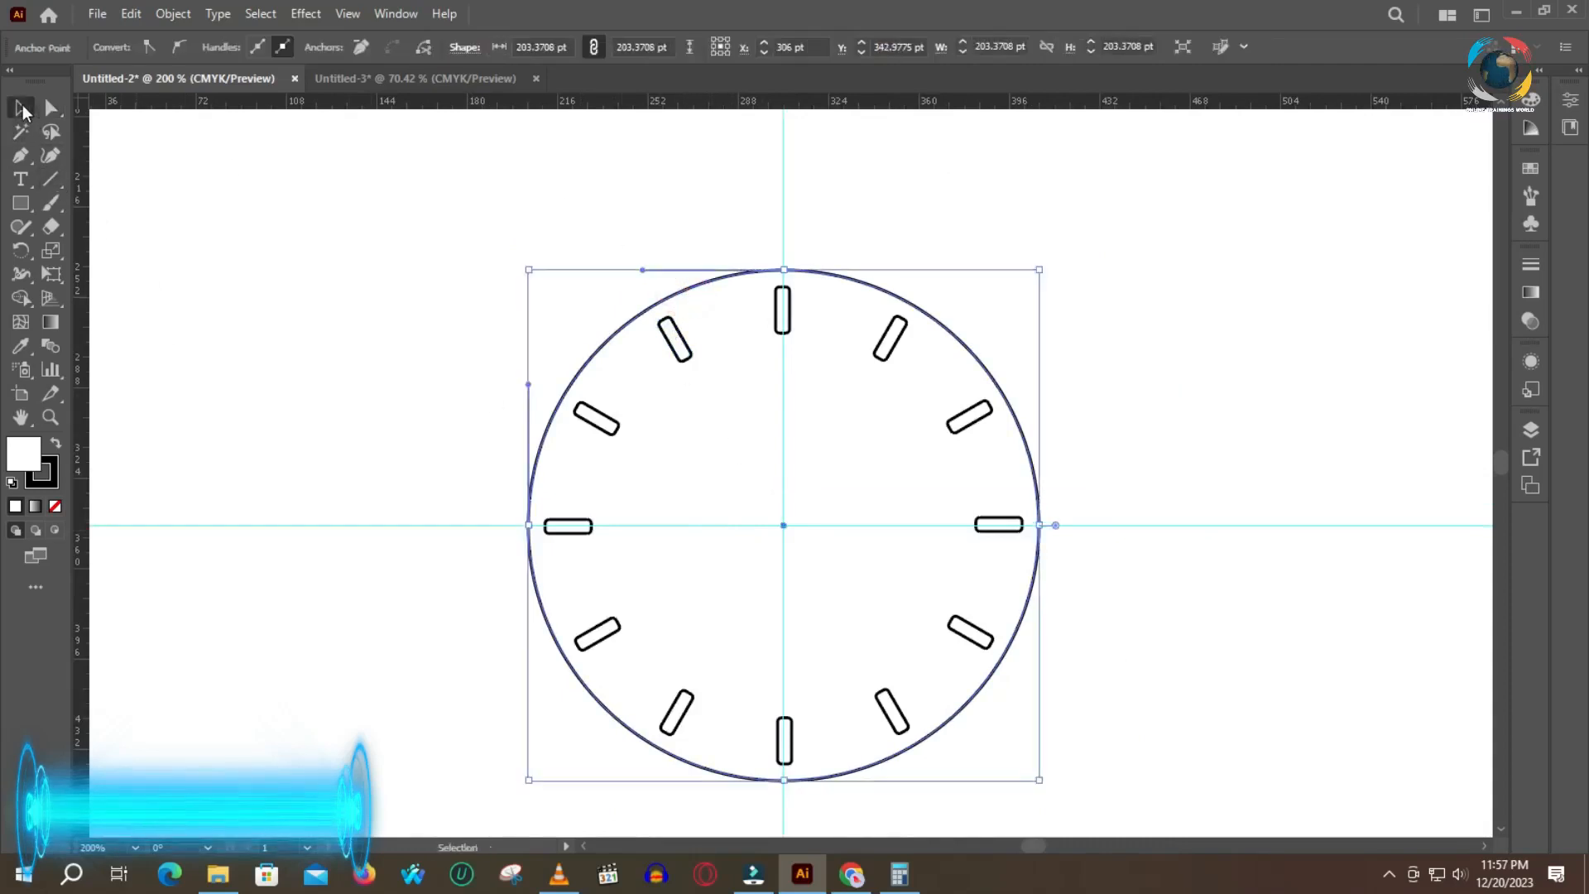
left_click(814, 271)
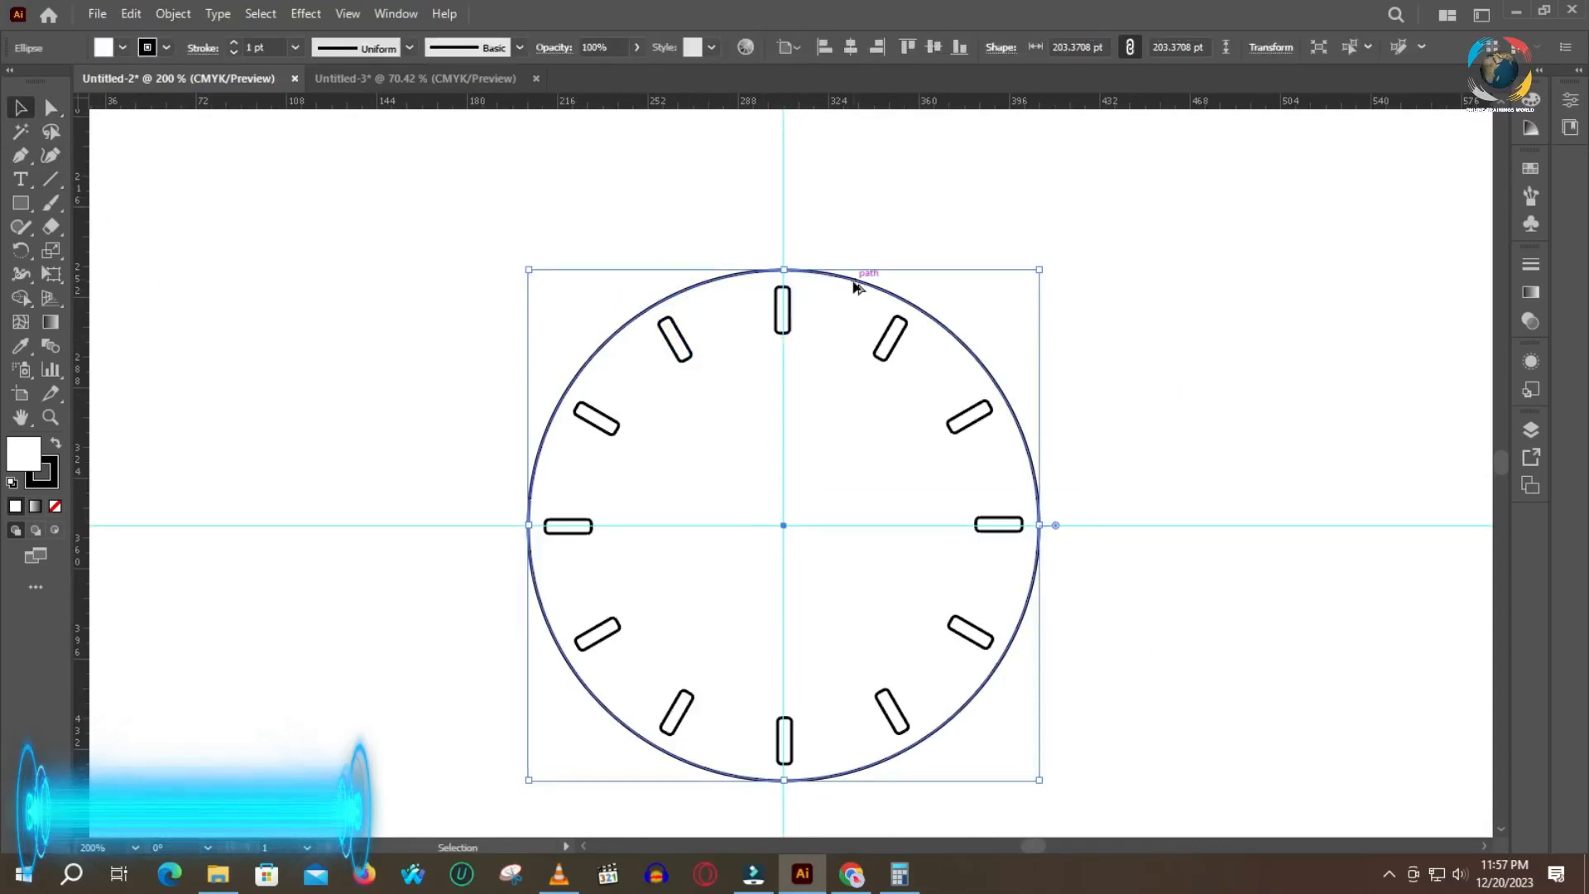
left_click_drag(855, 284, 833, 323)
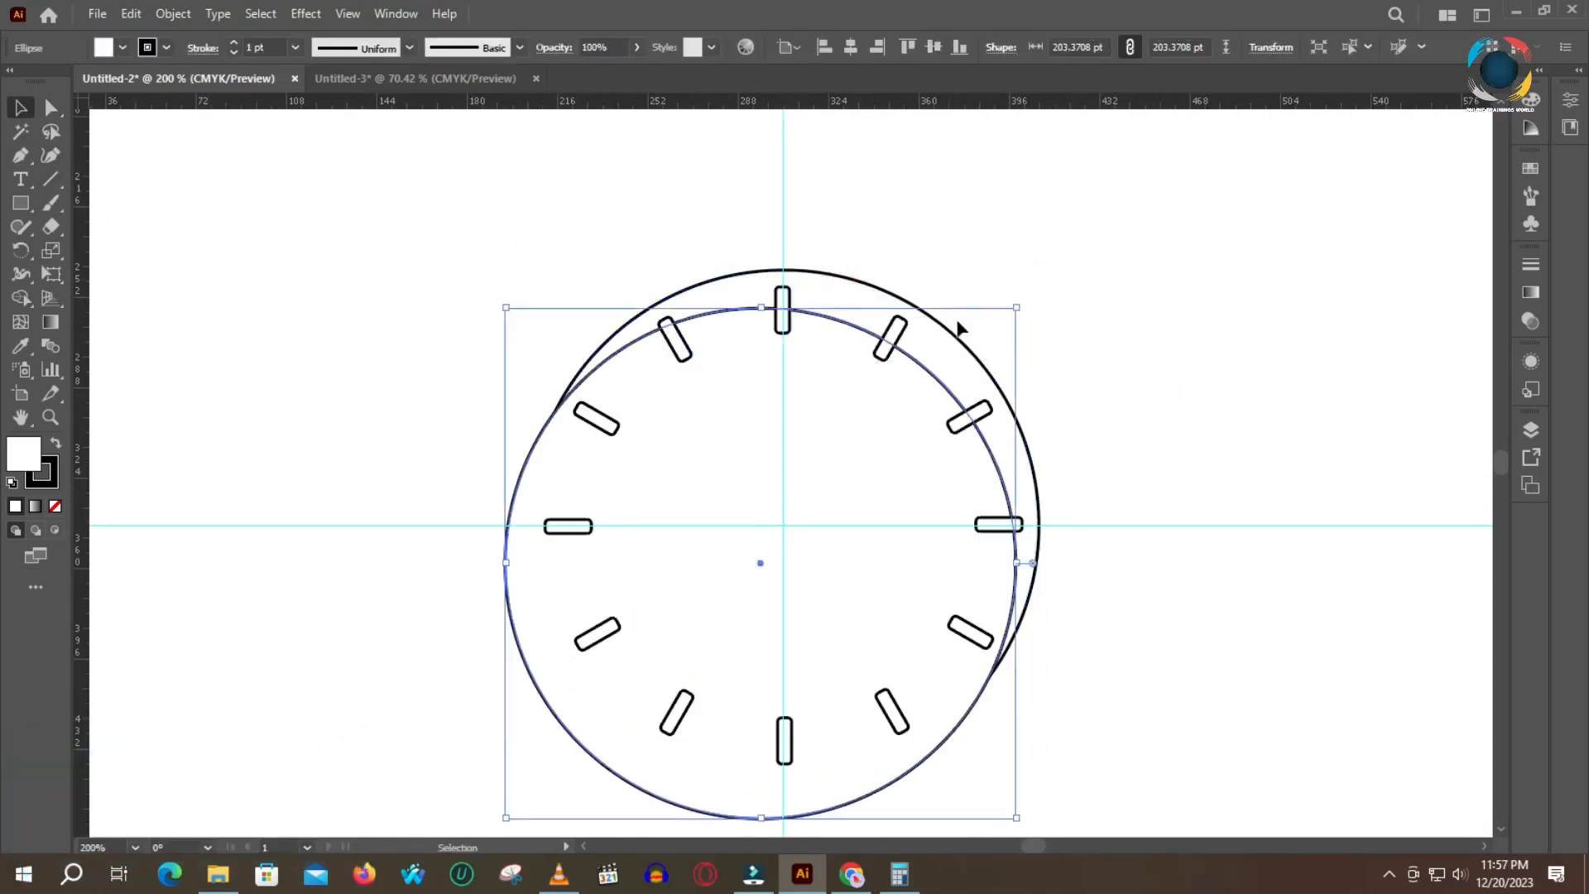
left_click_drag(1016, 307, 979, 462)
- Move the small circle so that its centre sits on the intersection of the two guides
key("space")
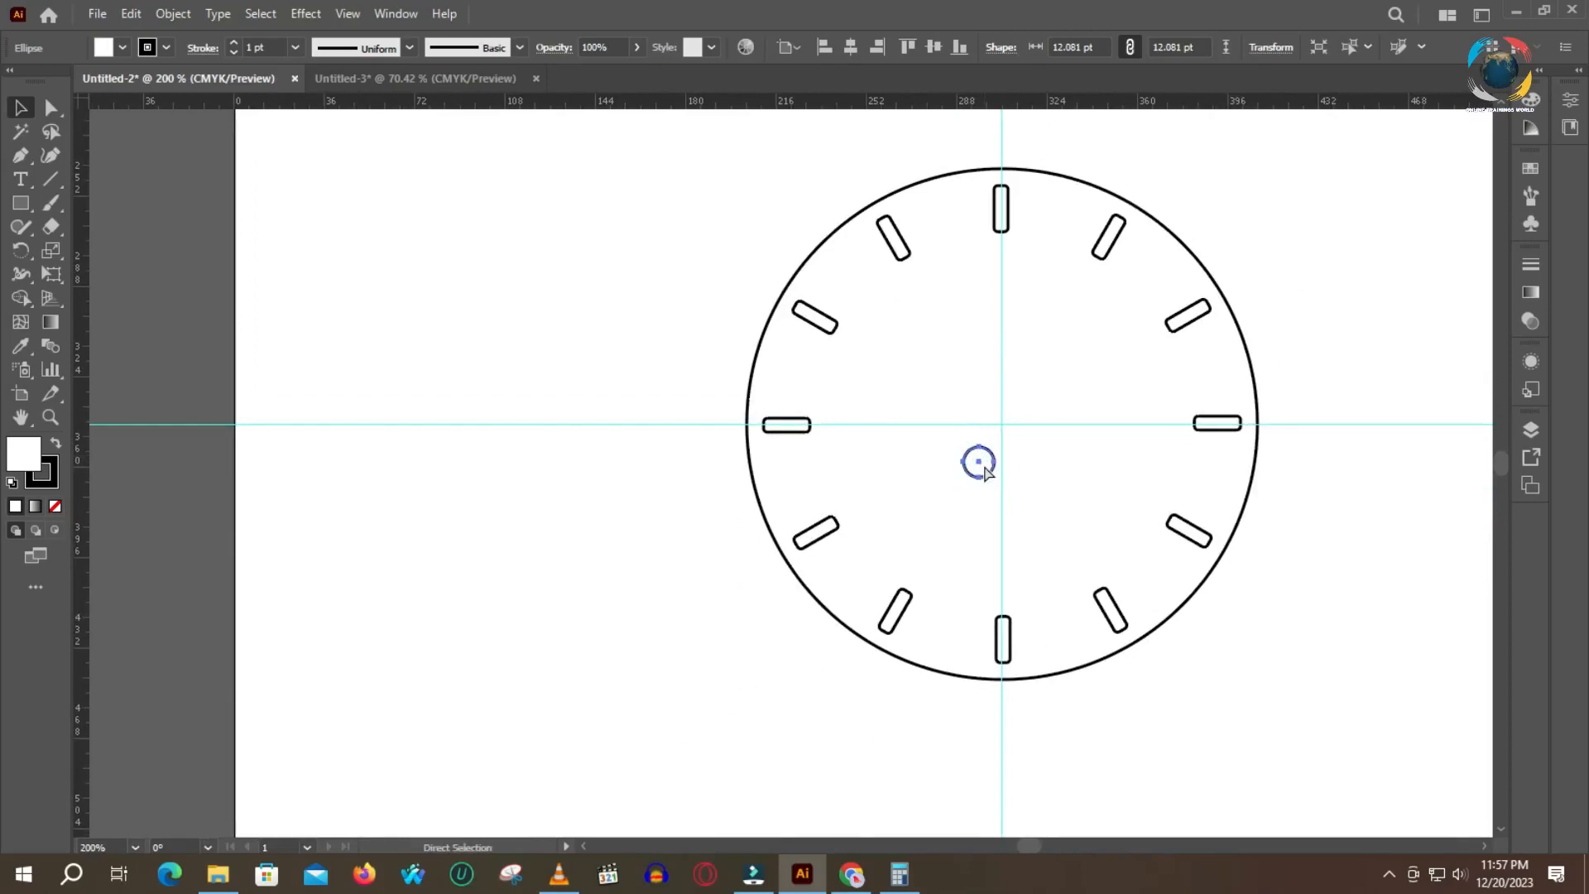
scroll(978, 462, "up", 4)
left_click_drag(963, 437, 1059, 291)
double_click(1050, 297)
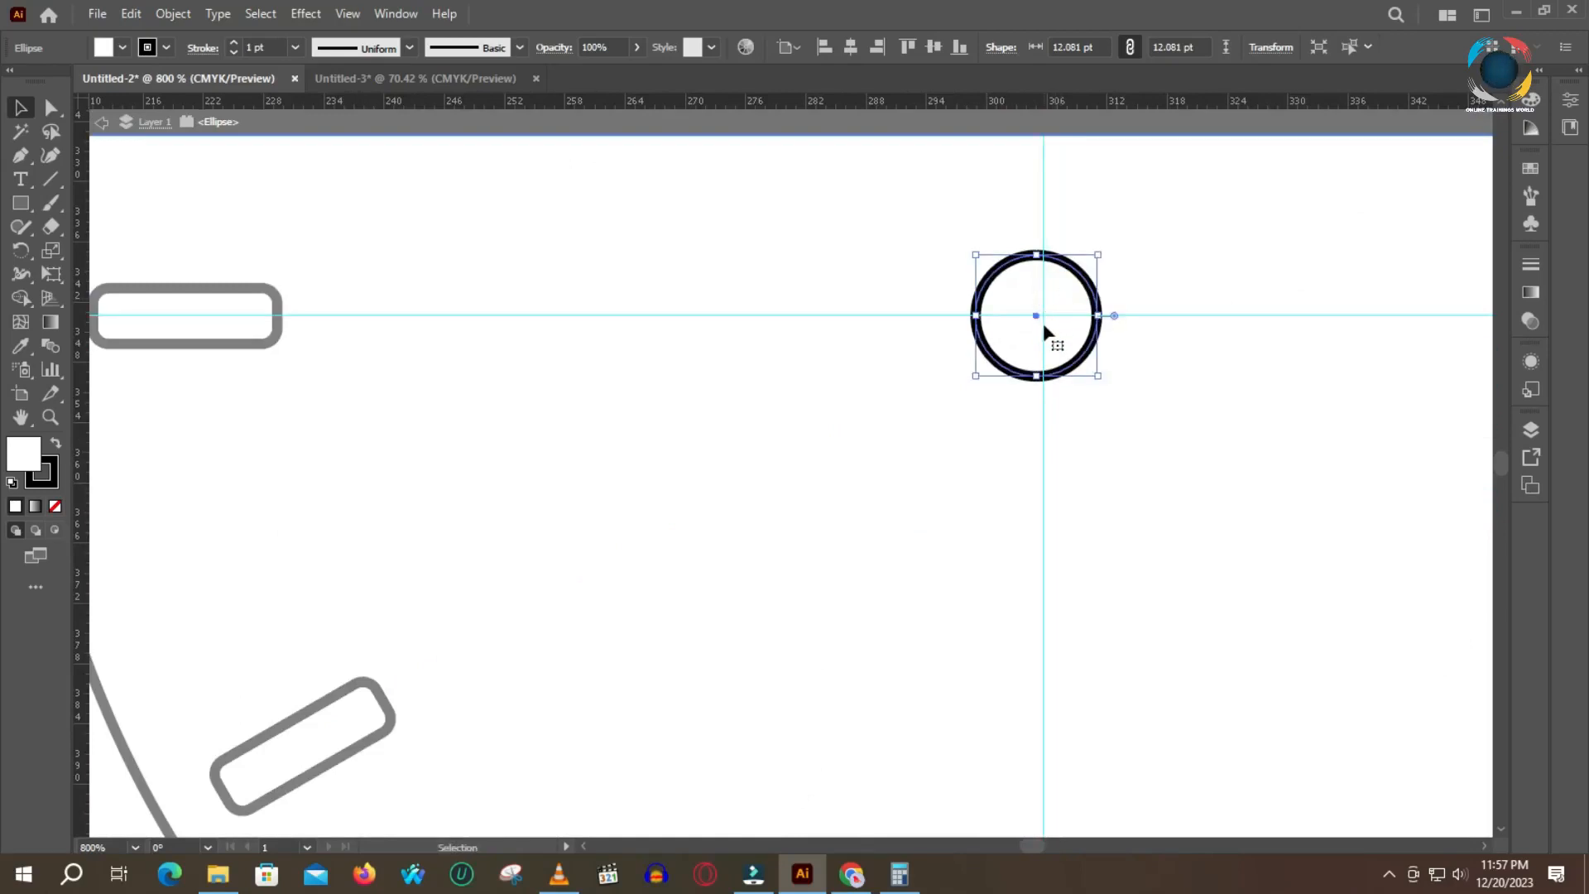
left_click_drag(1045, 328, 1069, 335)
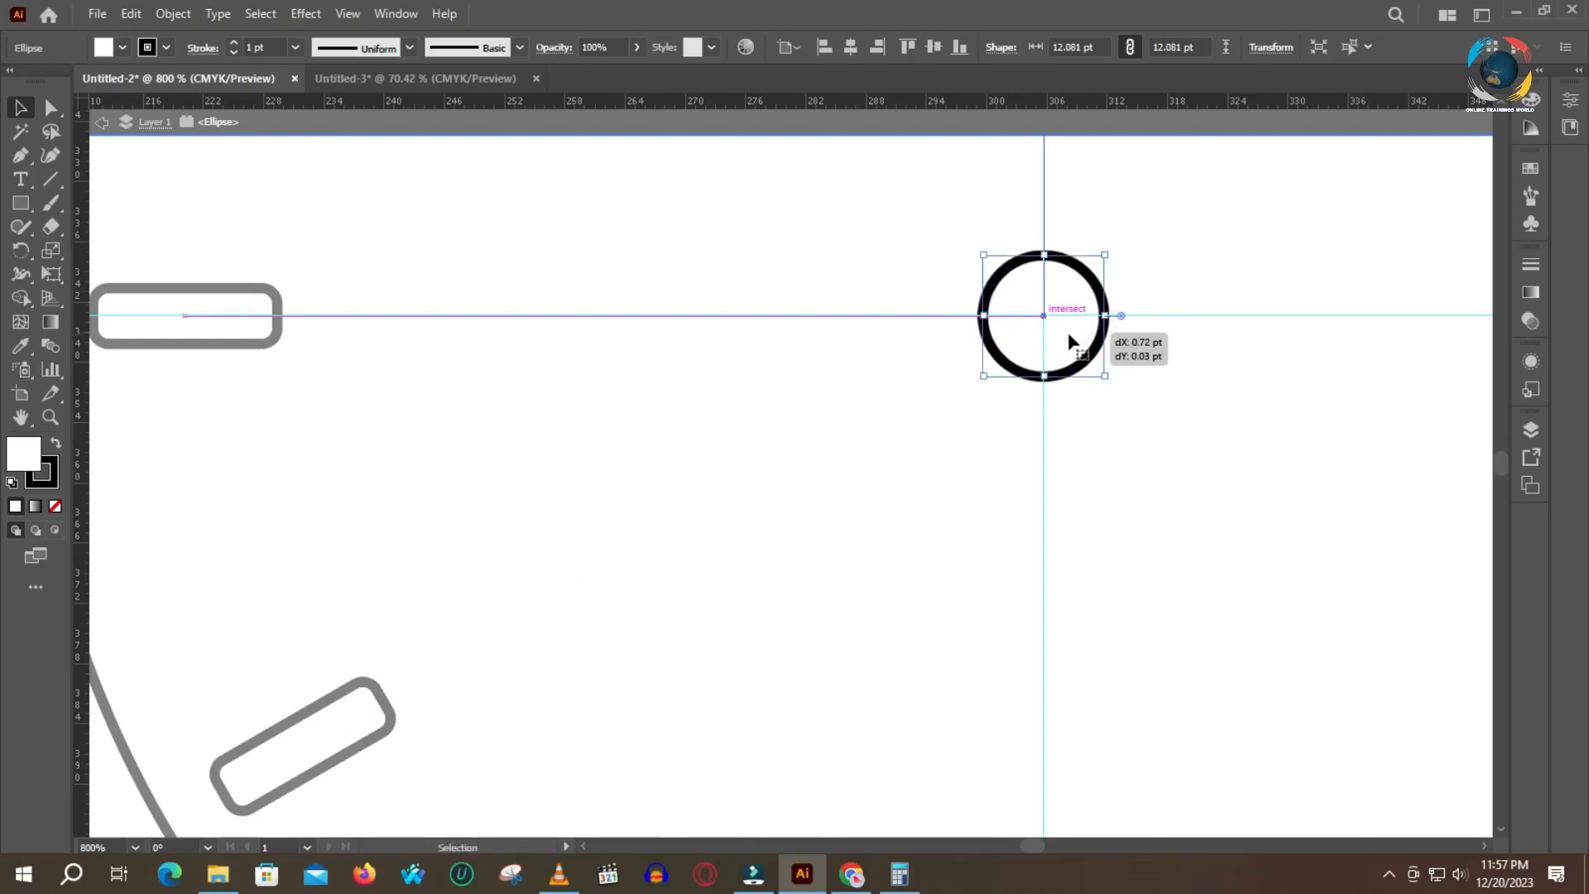
scroll(1009, 436, "down", 5)
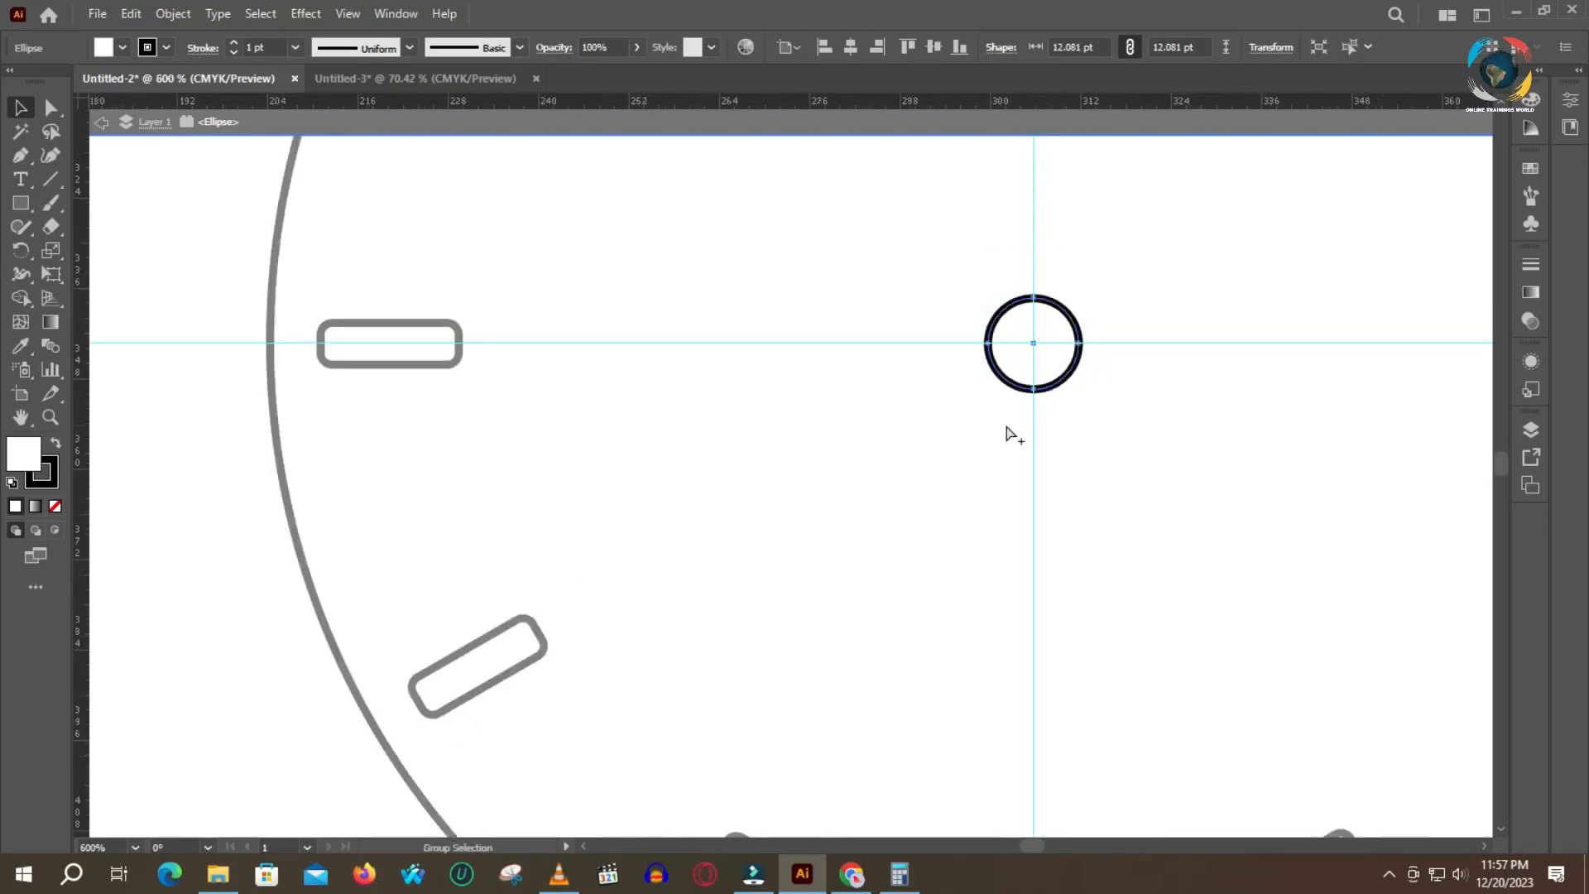
scroll(1020, 426, "down", 1)
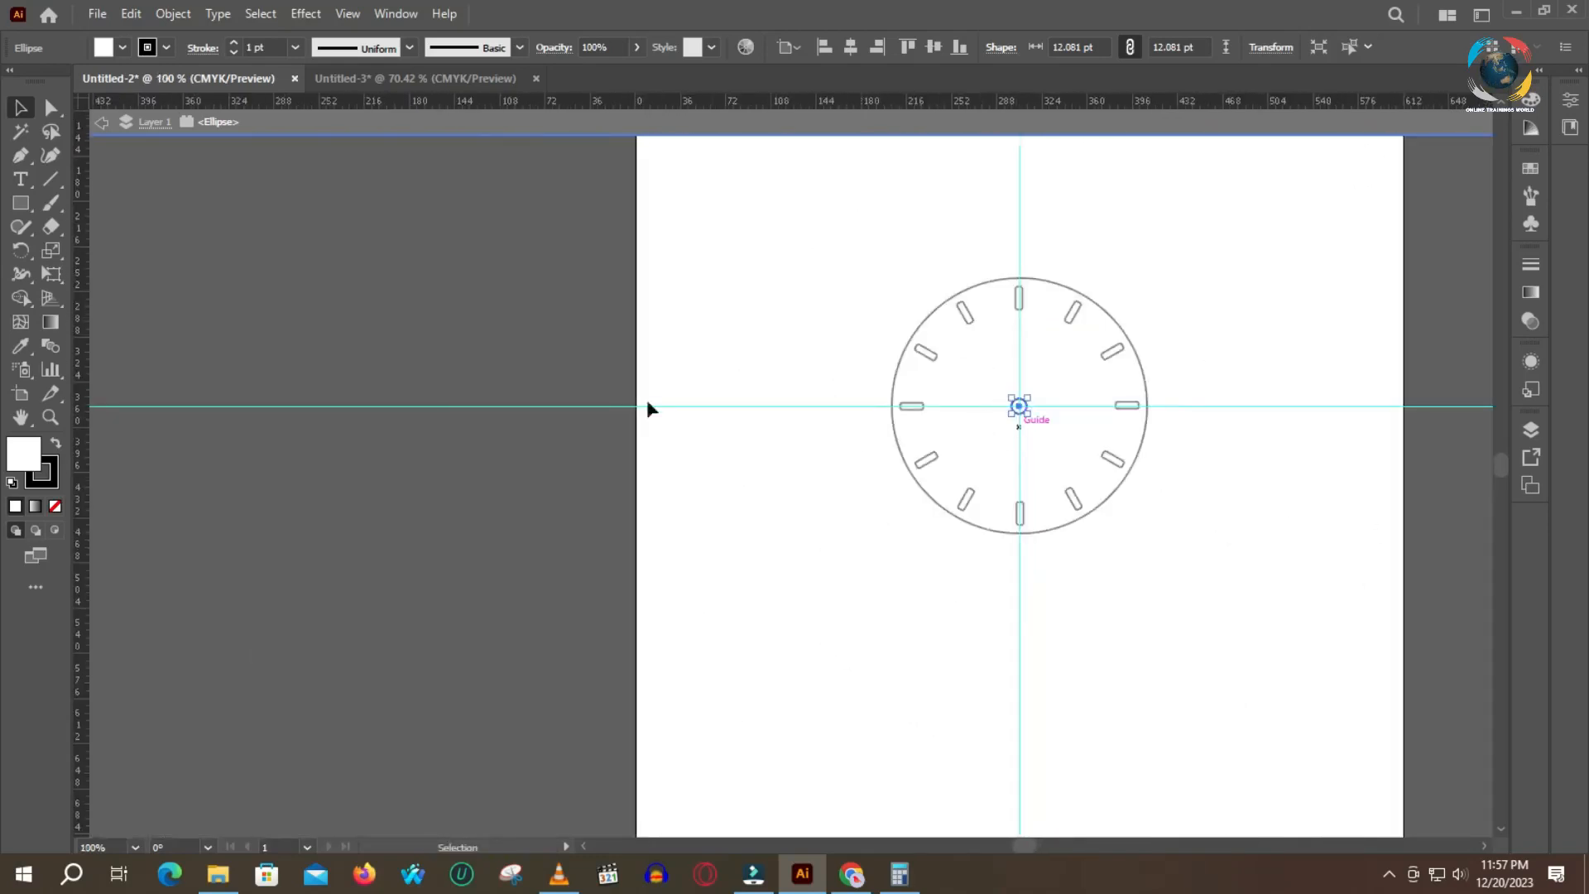